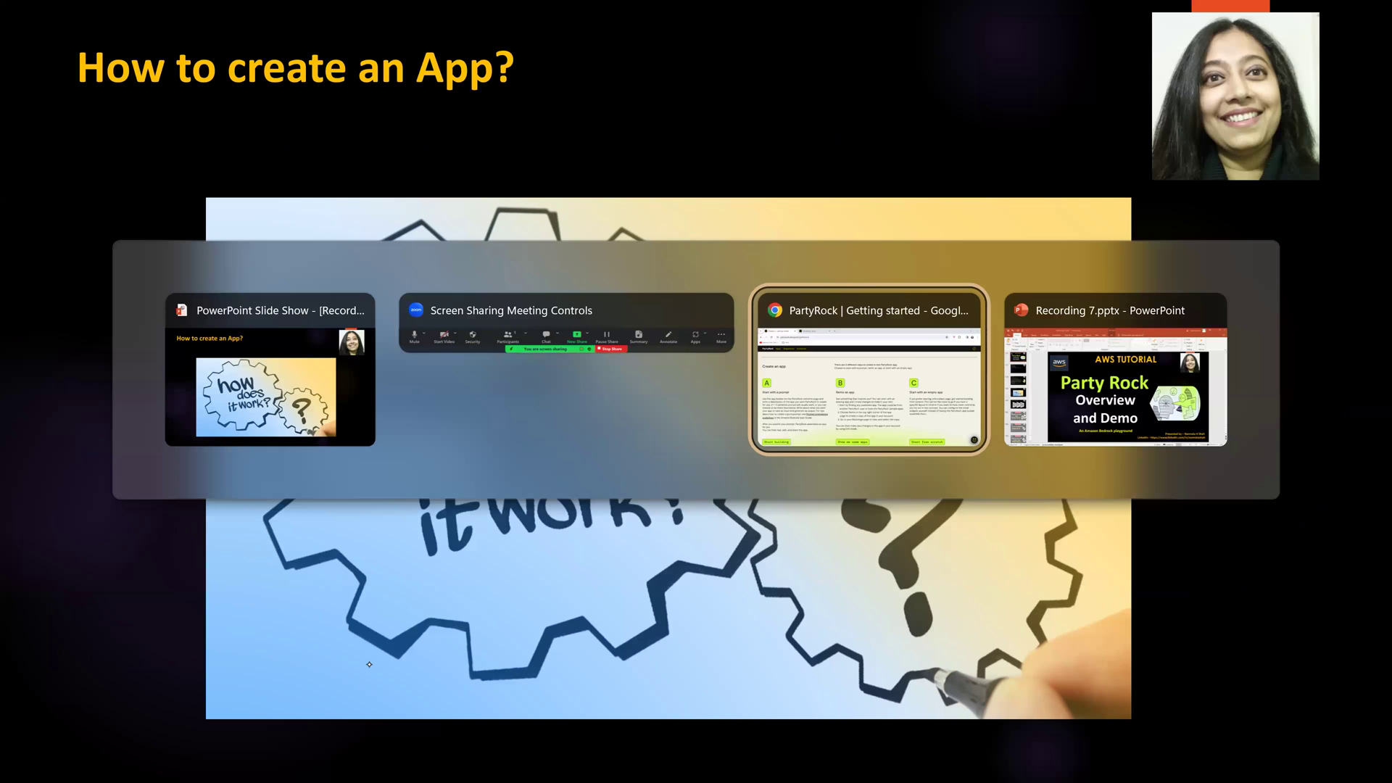
pyautogui.hotkey('alt', 'Tab')
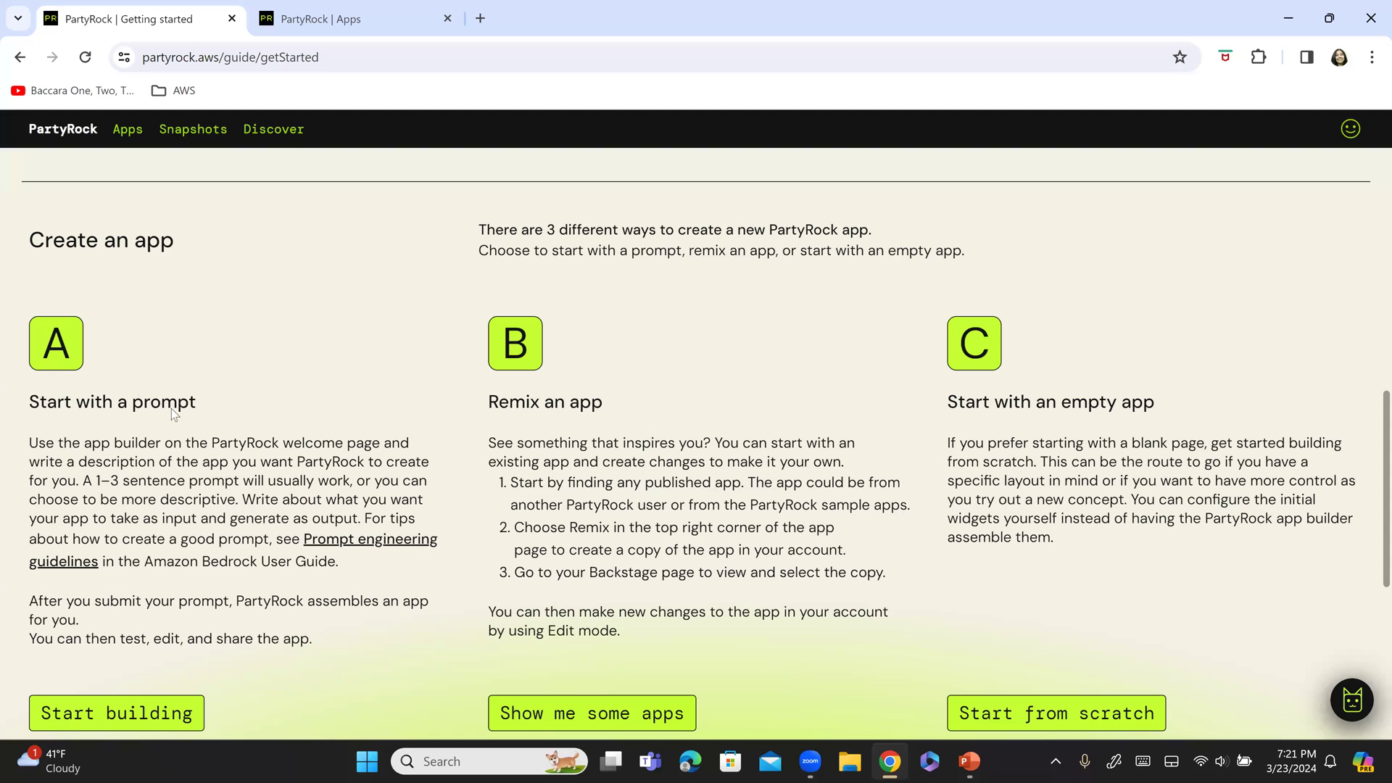
pyautogui.click(207, 62)
pyautogui.click(262, 58)
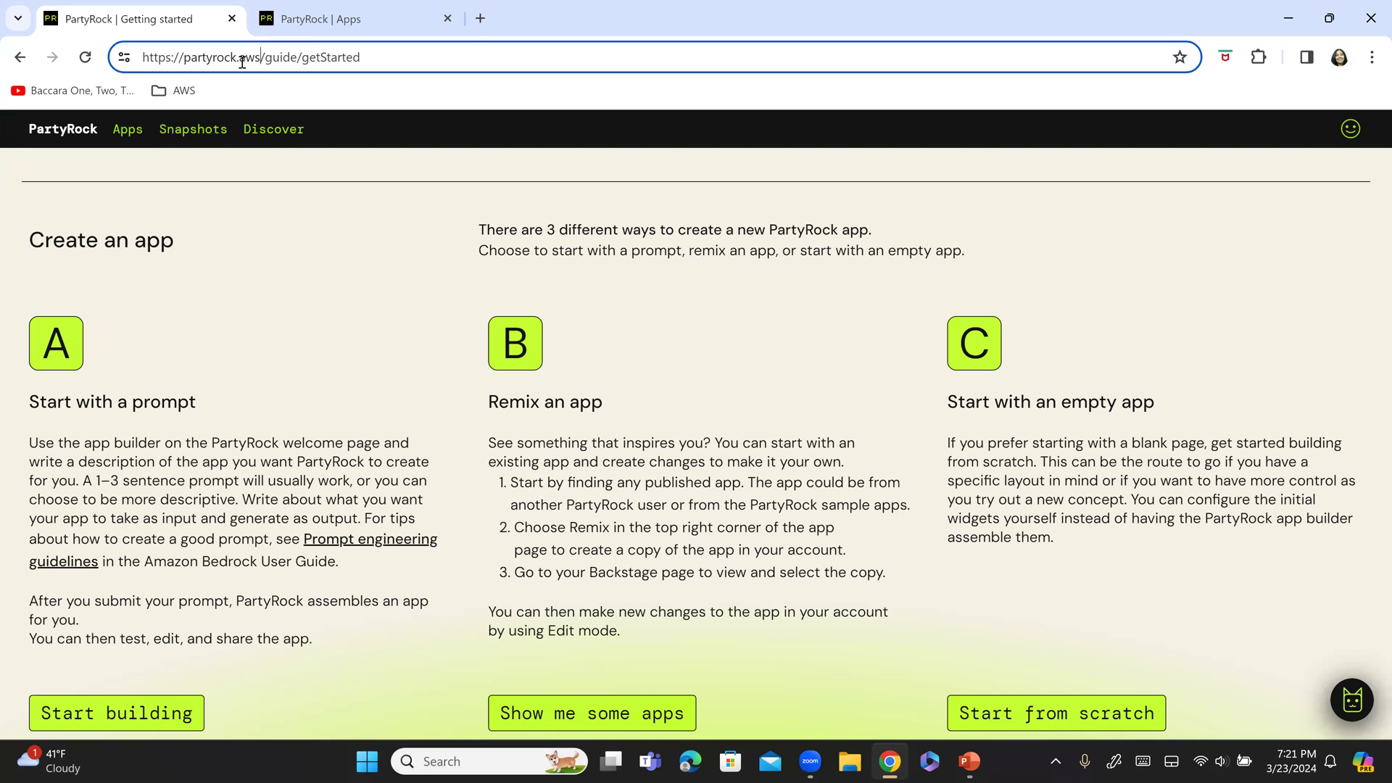
pyautogui.moveTo(262, 58); pyautogui.dragTo(119, 54)
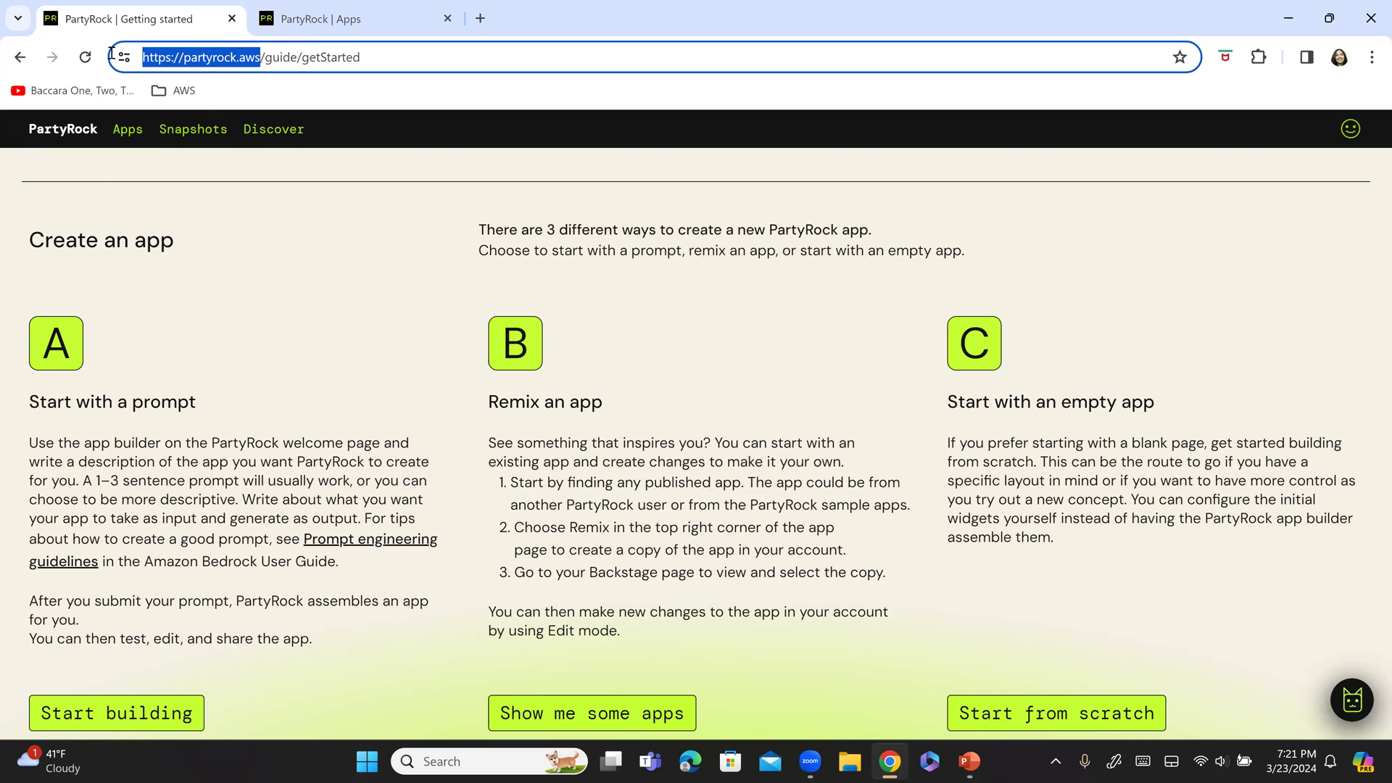
pyautogui.click(173, 439)
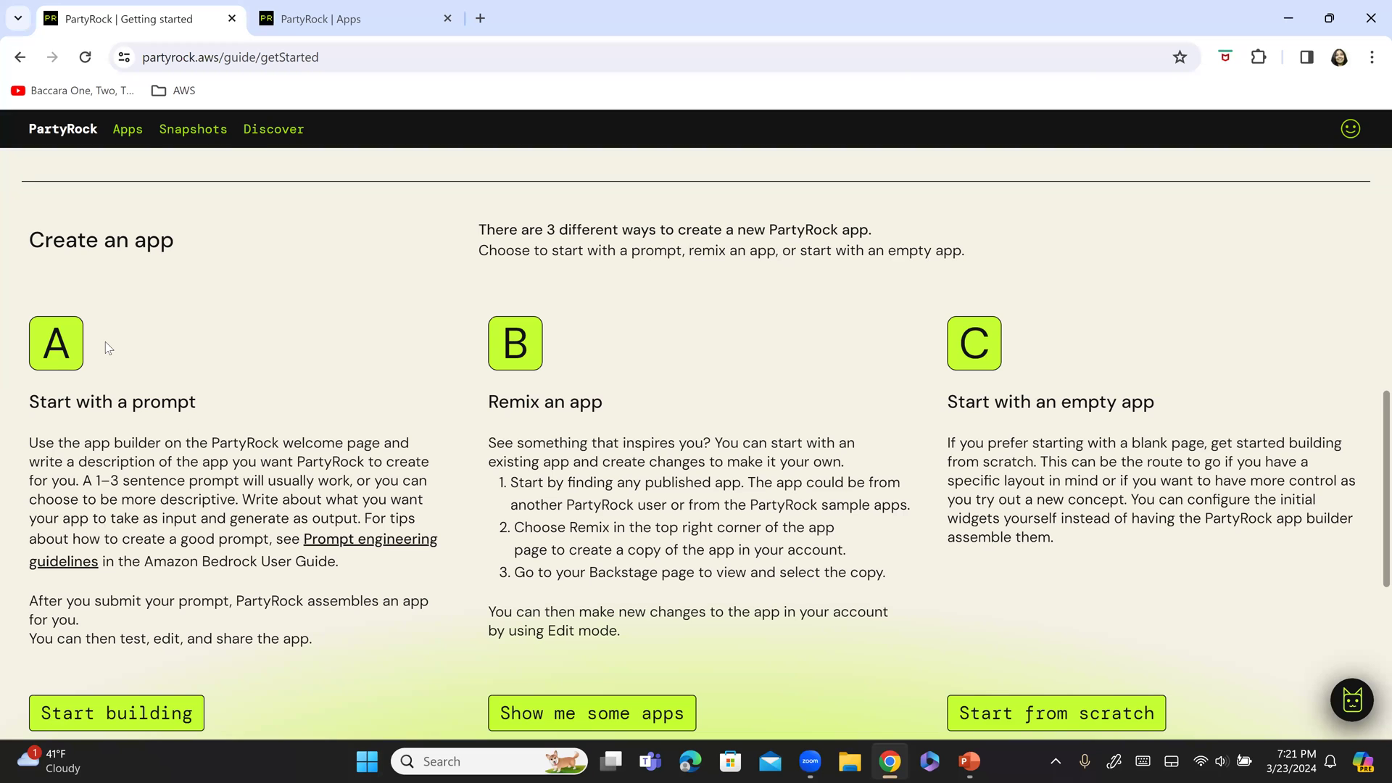
# Step: Highlight the 'Start with a prompt' heading and its 1–3 sentence prompt text
pyautogui.tripleClick(189, 401)
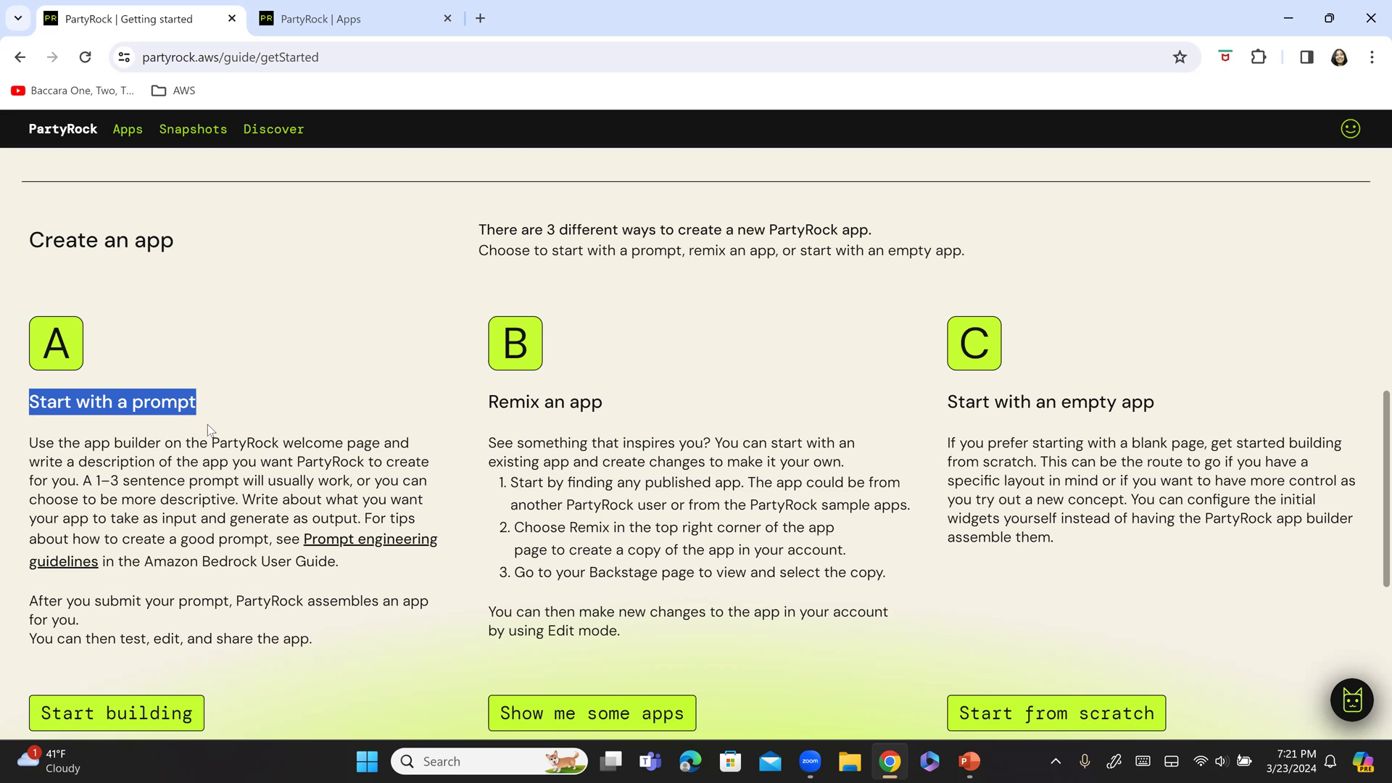
pyautogui.click(100, 479)
pyautogui.moveTo(83, 481); pyautogui.dragTo(237, 484)
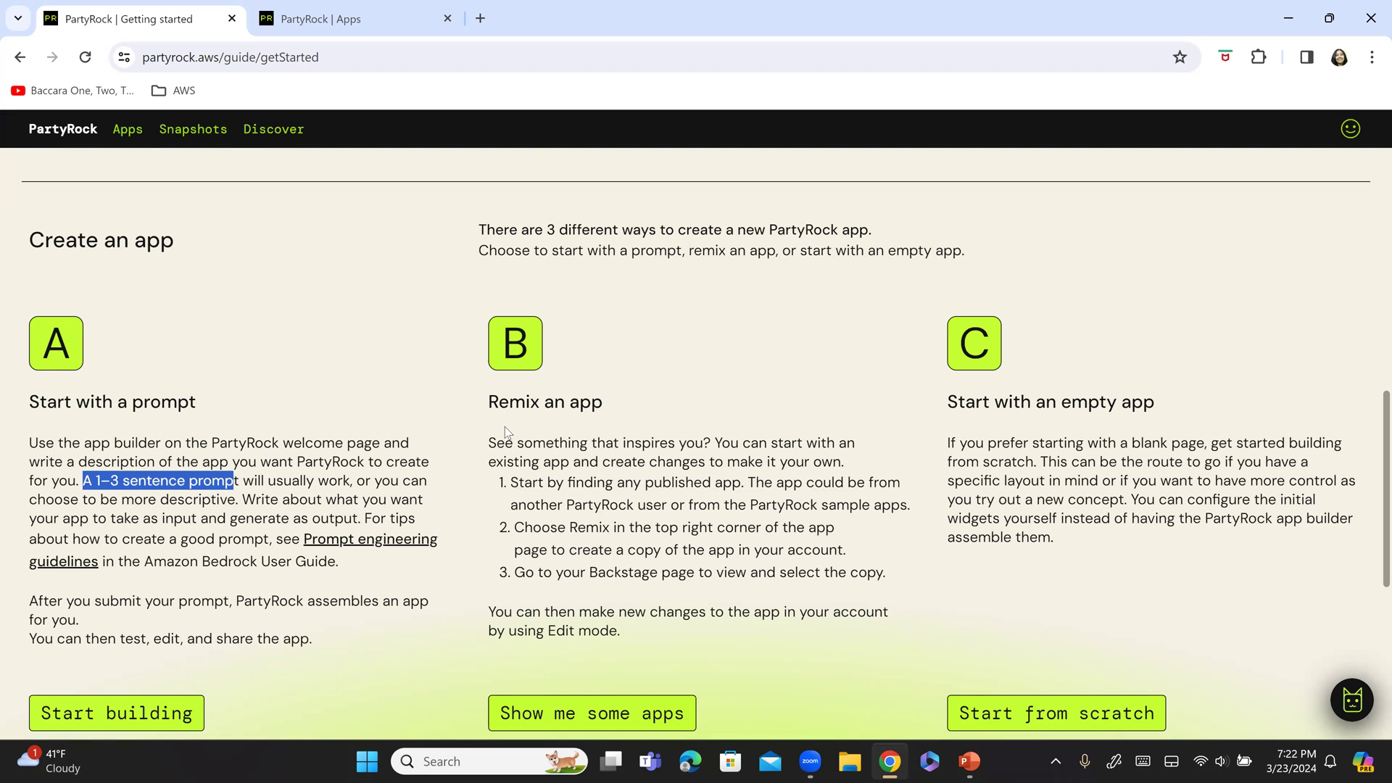
pyautogui.click(580, 404)
pyautogui.tripleClick(581, 404)
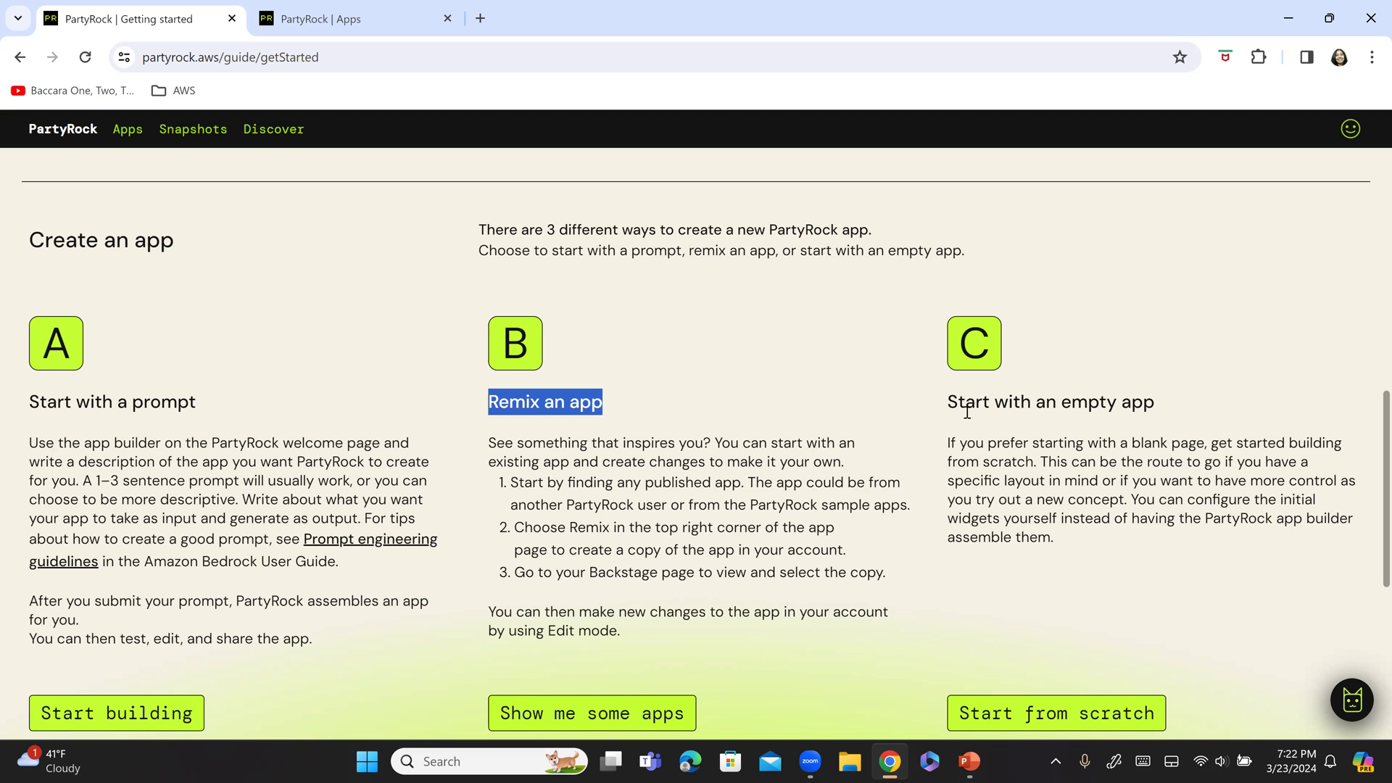
pyautogui.moveTo(949, 401); pyautogui.dragTo(1172, 410)
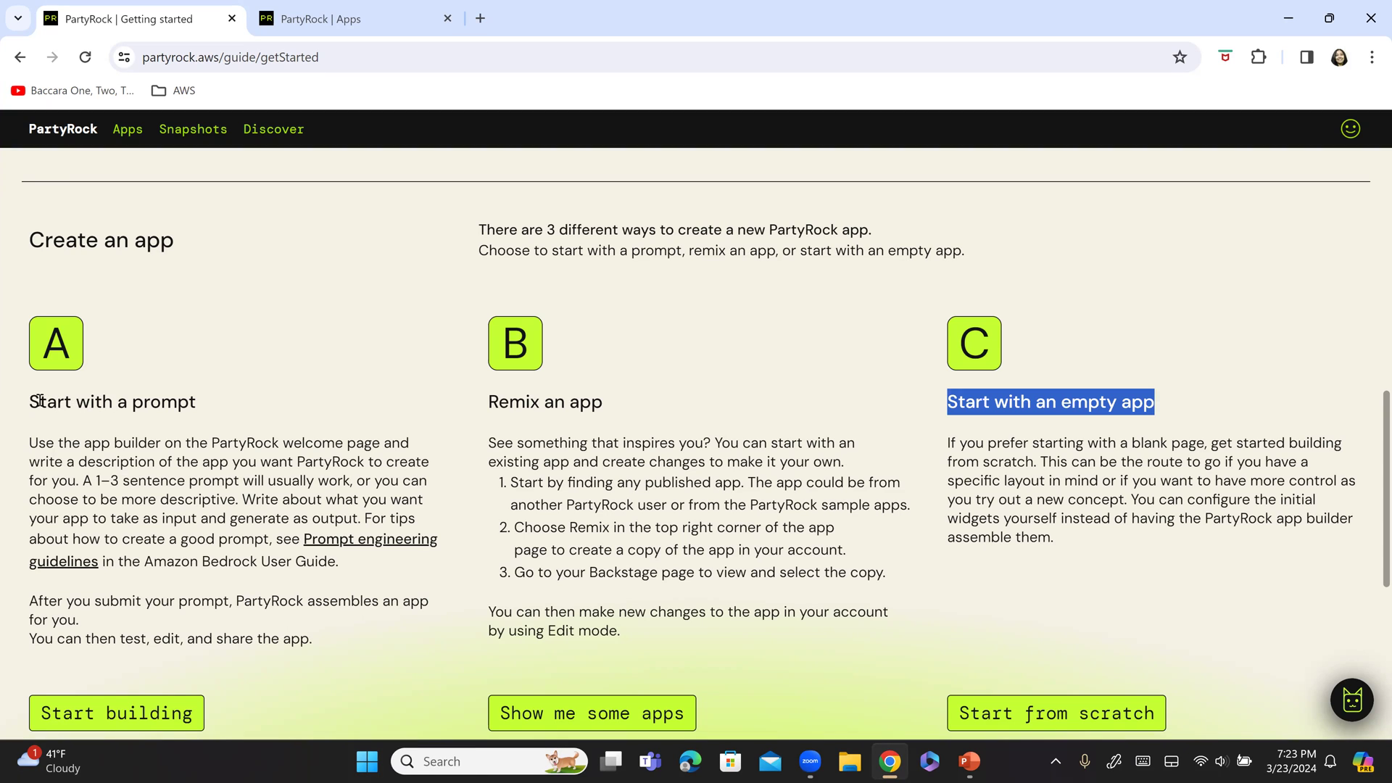
pyautogui.moveTo(39, 406); pyautogui.dragTo(117, 408)
pyautogui.moveTo(203, 421); pyautogui.dragTo(205, 420)
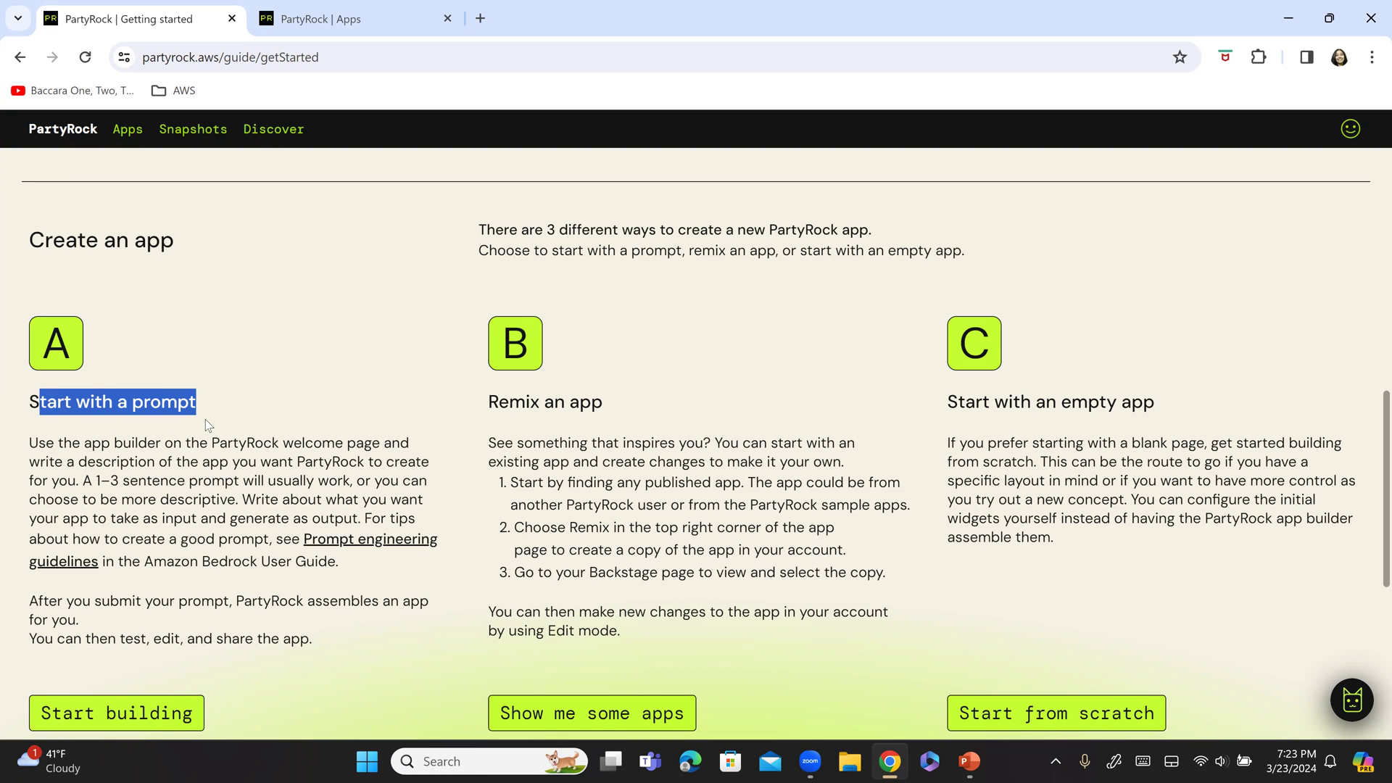
pyautogui.click(1122, 448)
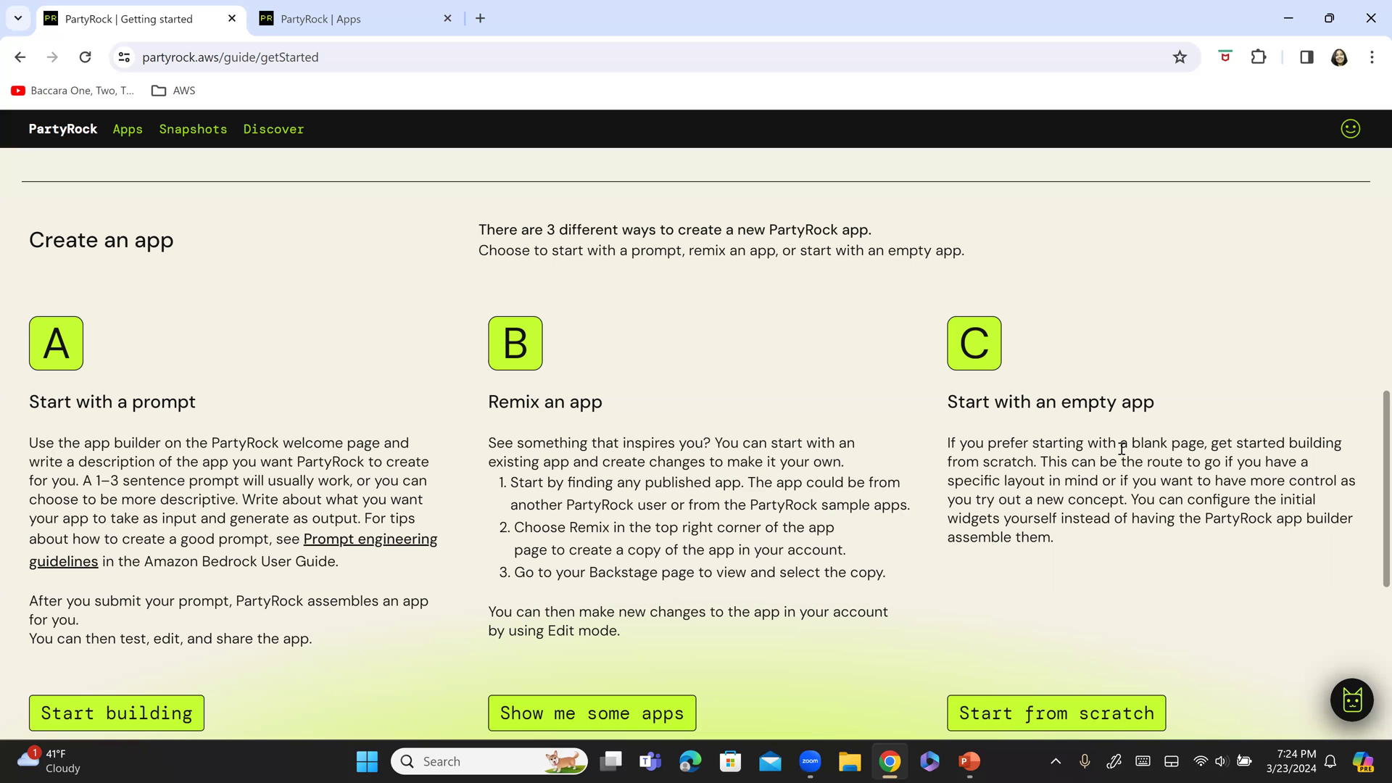
pyautogui.hotkey('alt', 'Tab')
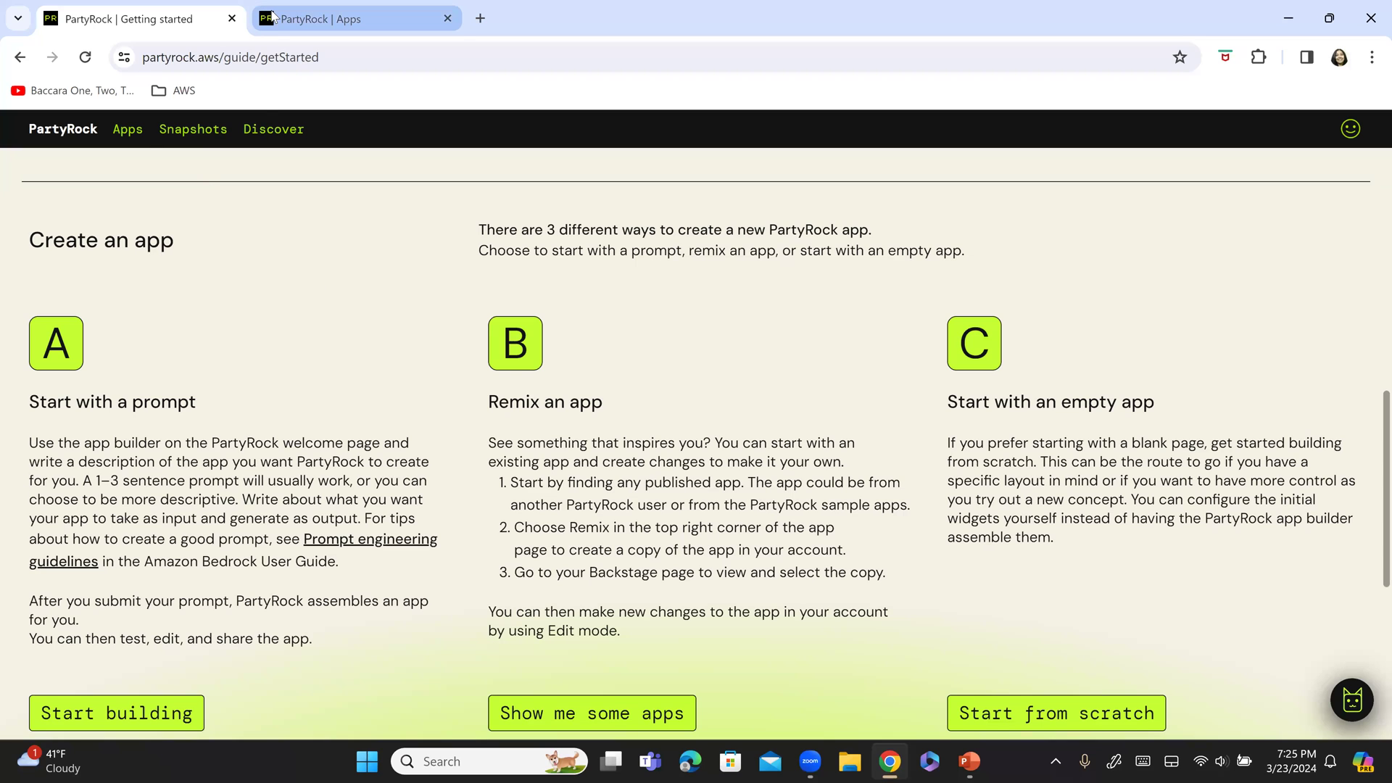
# Step: Open the featured Apps page and the Good Eats Restaurant Recommendations app
pyautogui.click(327, 18)
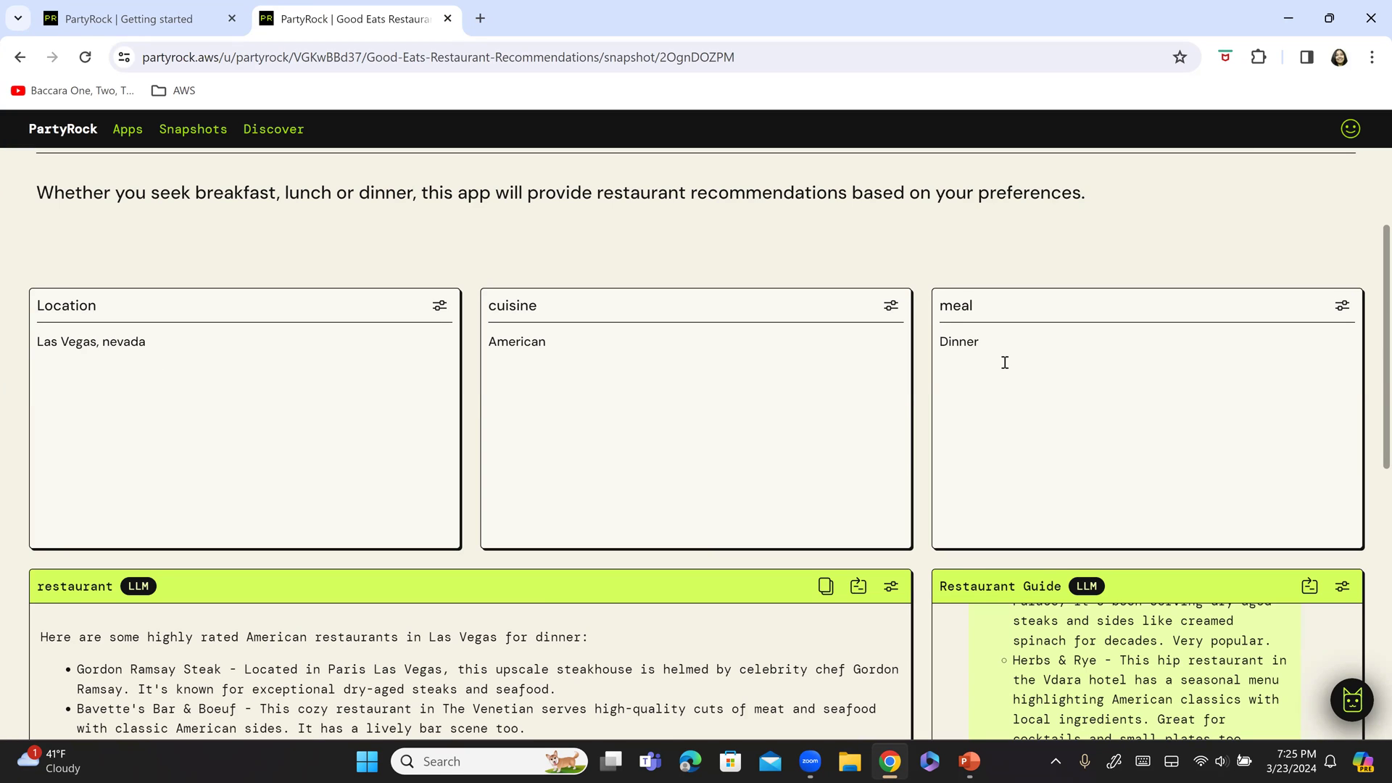
pyautogui.scroll(-2, 237, 572)
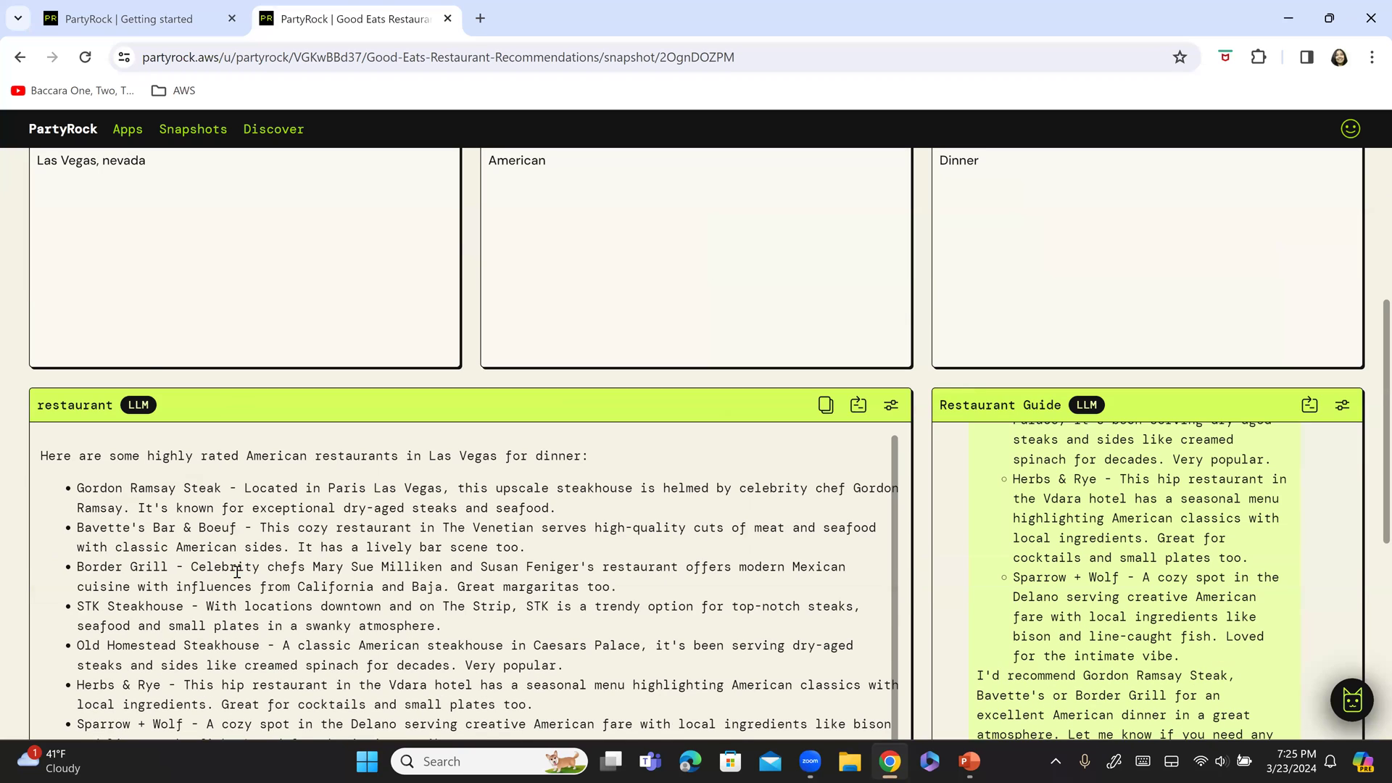
pyautogui.scroll(2, 150, 370)
# Step: Change Location to New York and cuisine to Italian, keeping Dinner as the meal
pyautogui.moveTo(162, 342); pyautogui.dragTo(4, 343)
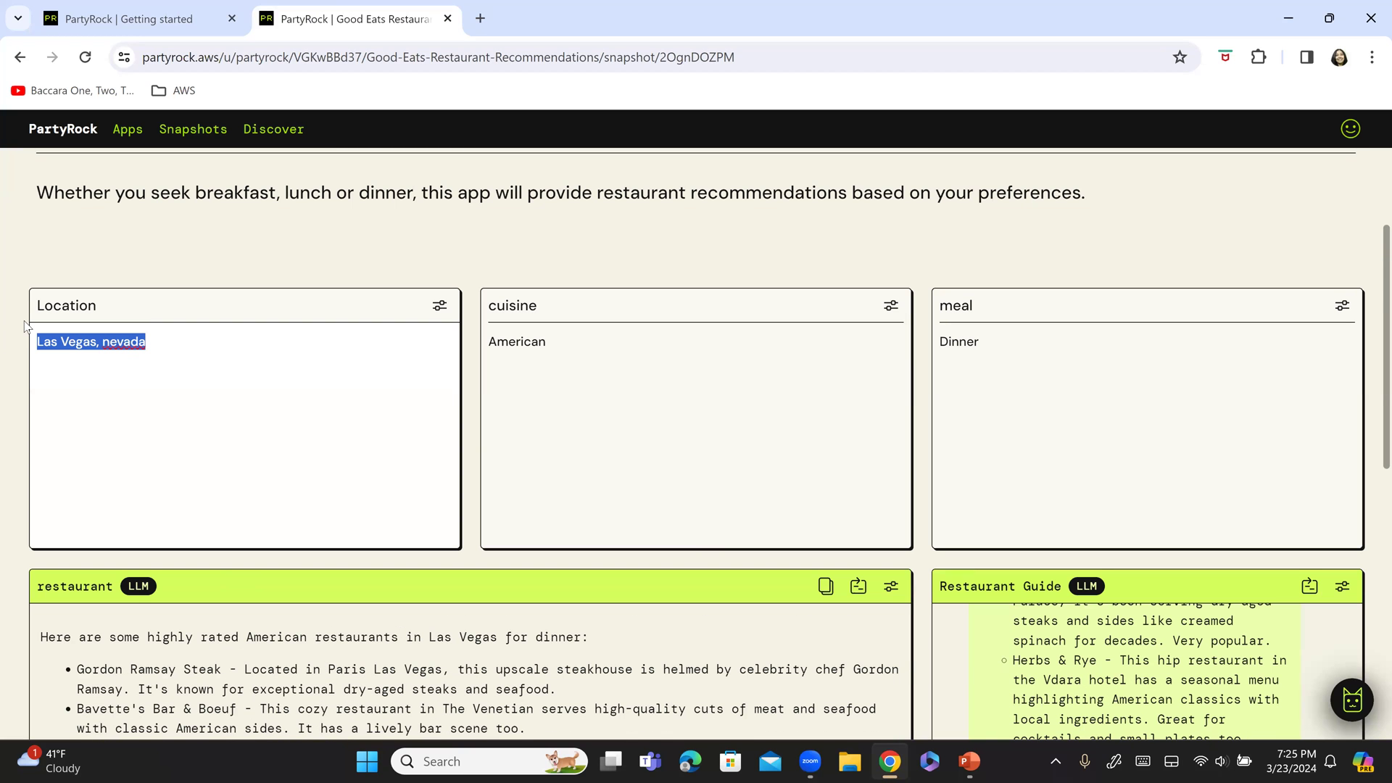
pyautogui.write('New York')
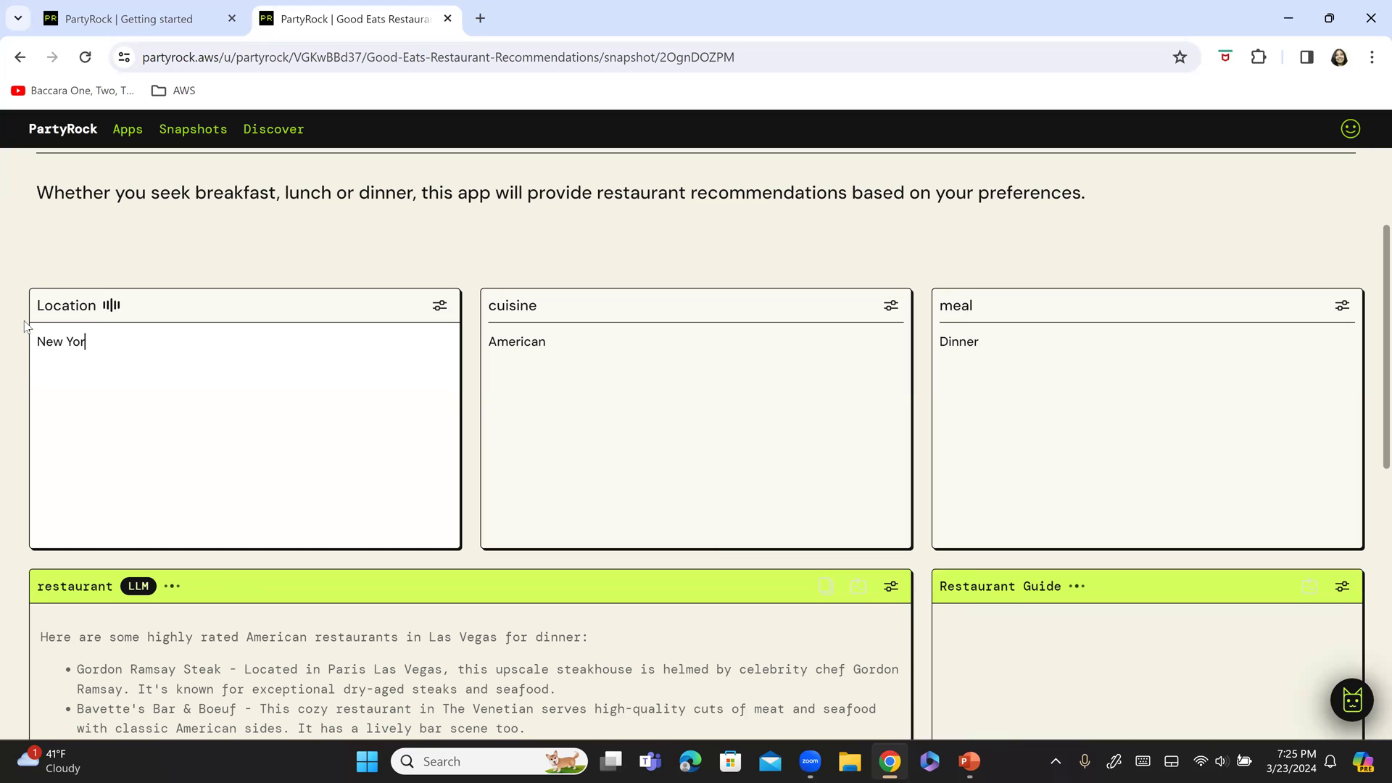
pyautogui.doubleClick(507, 342)
pyautogui.press('BackSpace')
pyautogui.write('Italian')
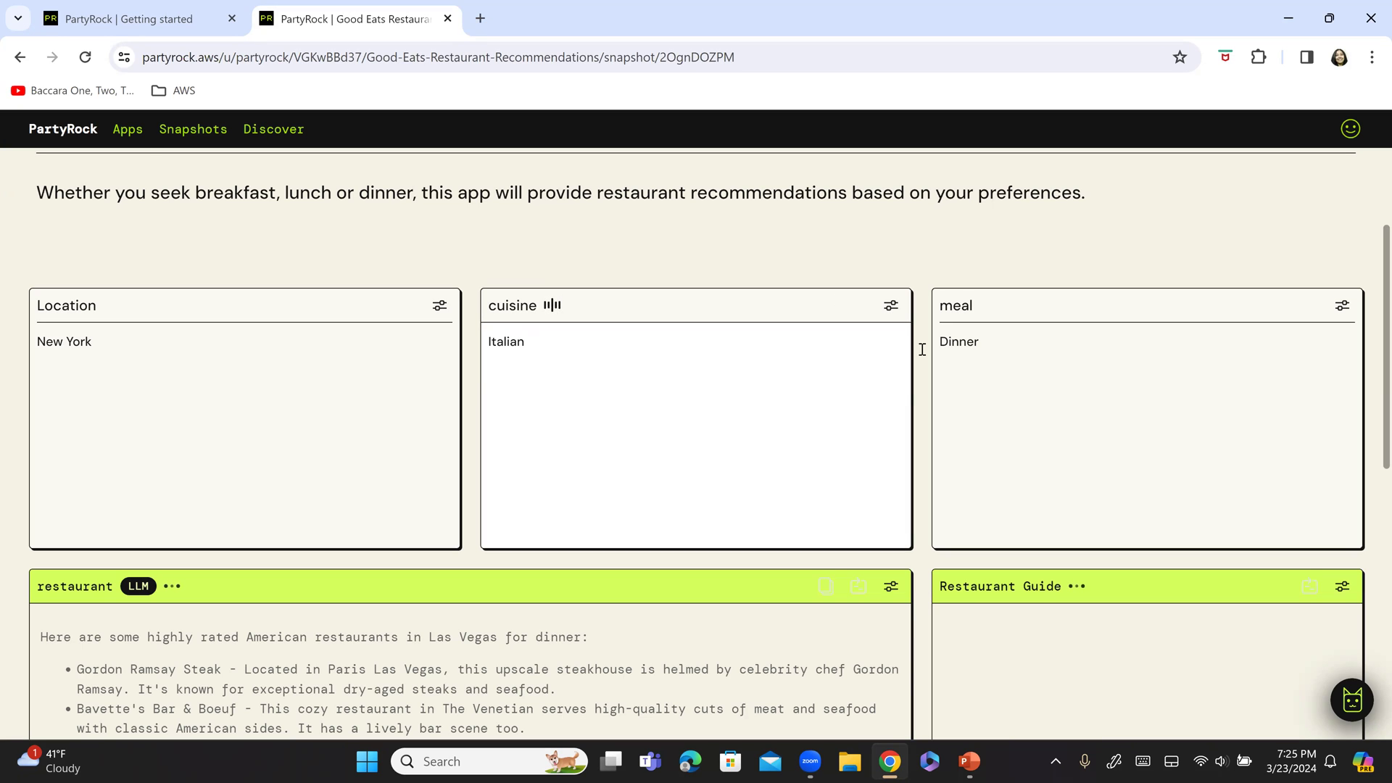
pyautogui.click(961, 341)
pyautogui.hotkey('ctrl', 'a')
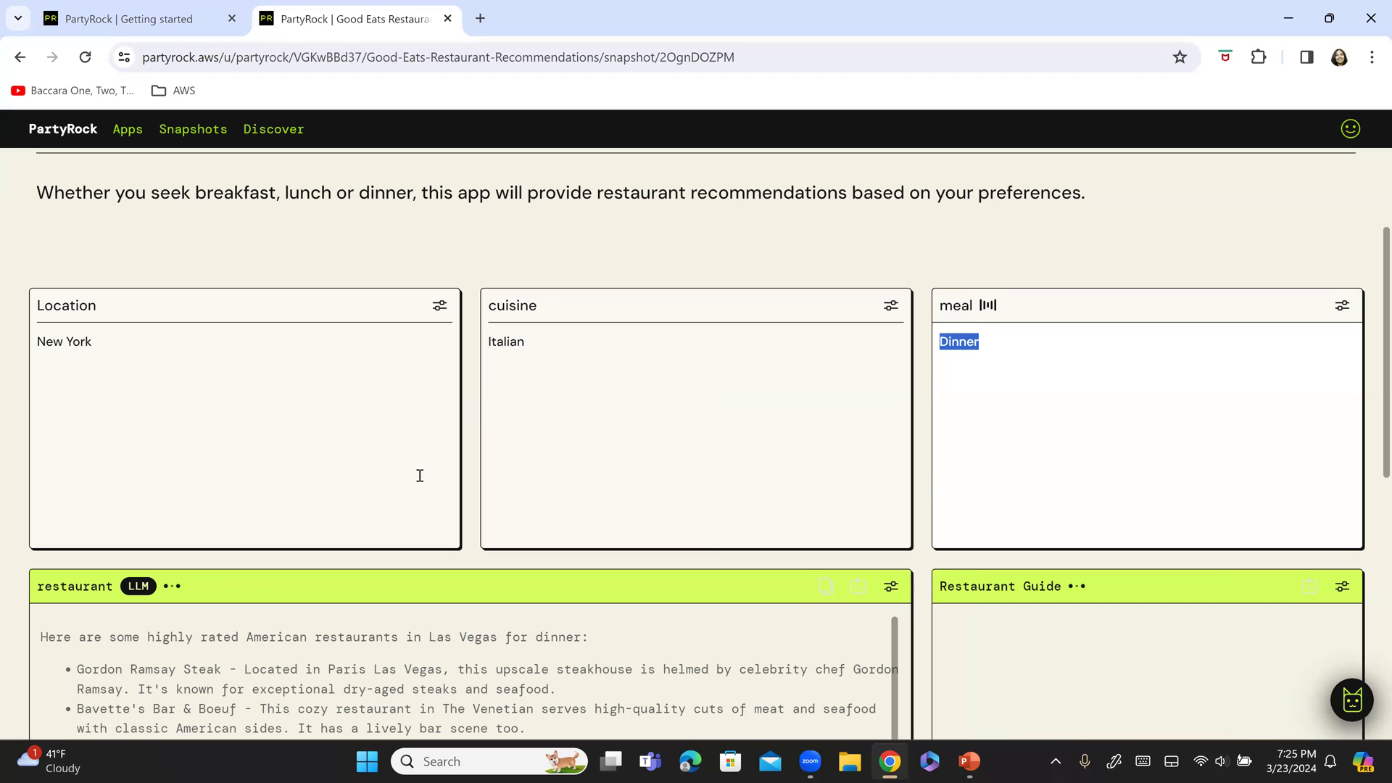
# Step: Scroll through the regenerated Italian restaurant recommendations for New York
pyautogui.scroll(-2, 385, 460)
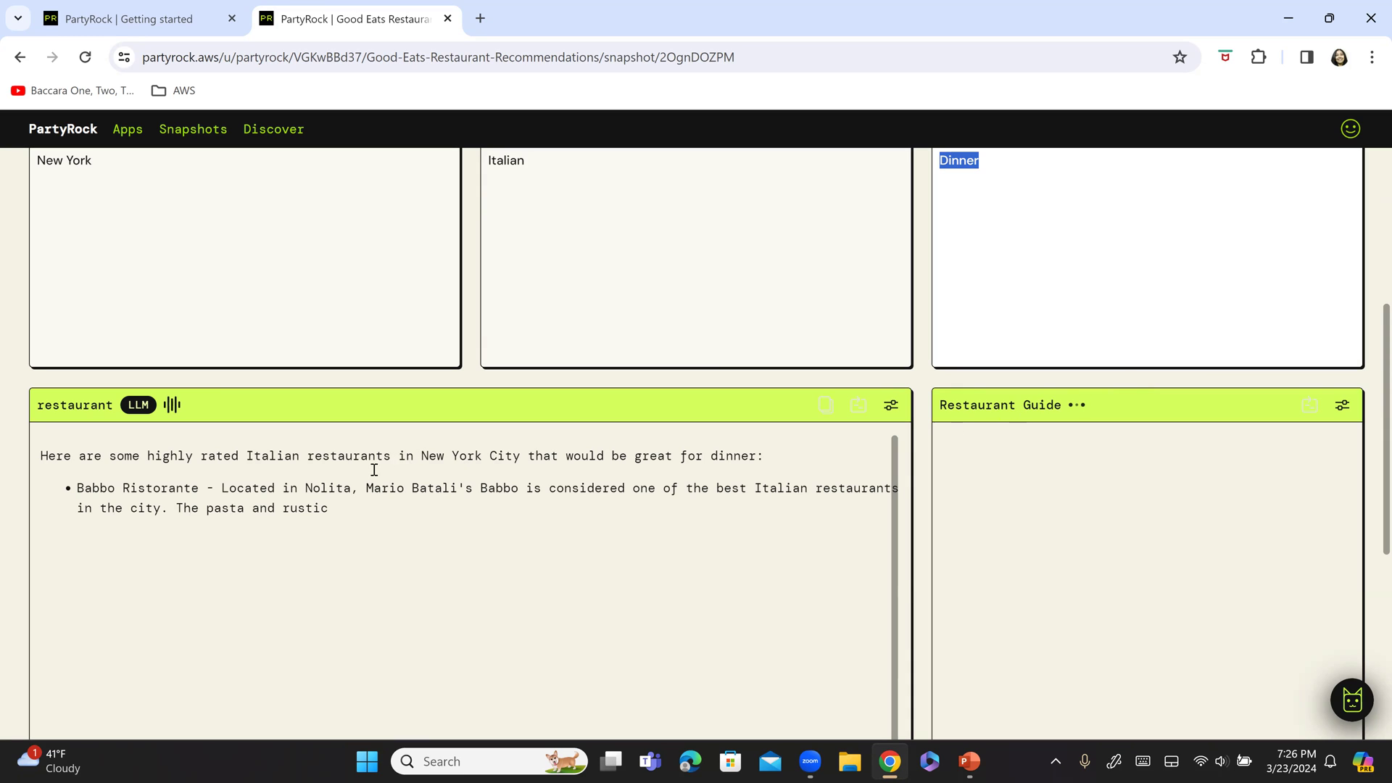
pyautogui.scroll(-3, 350, 496)
pyautogui.scroll(-3, 337, 378)
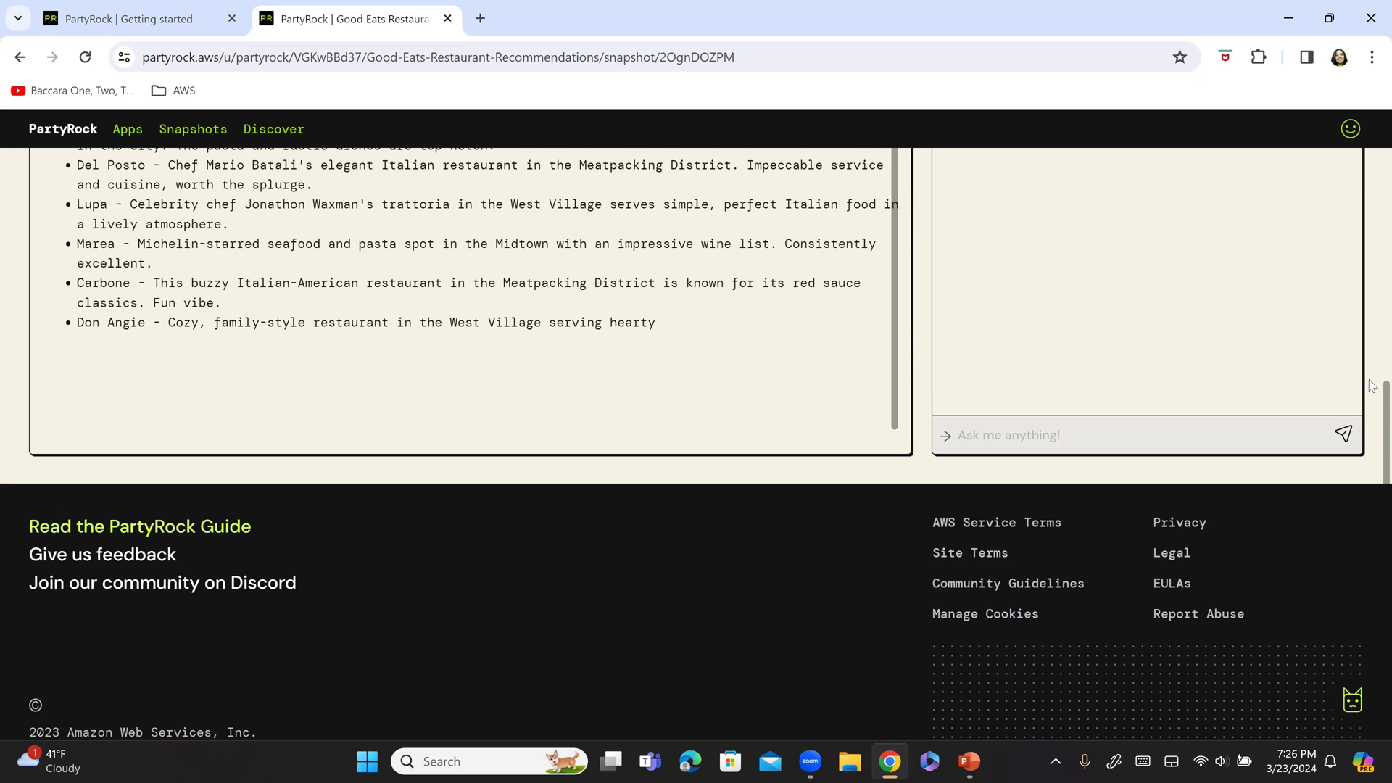
pyautogui.scroll(10, 132, 446)
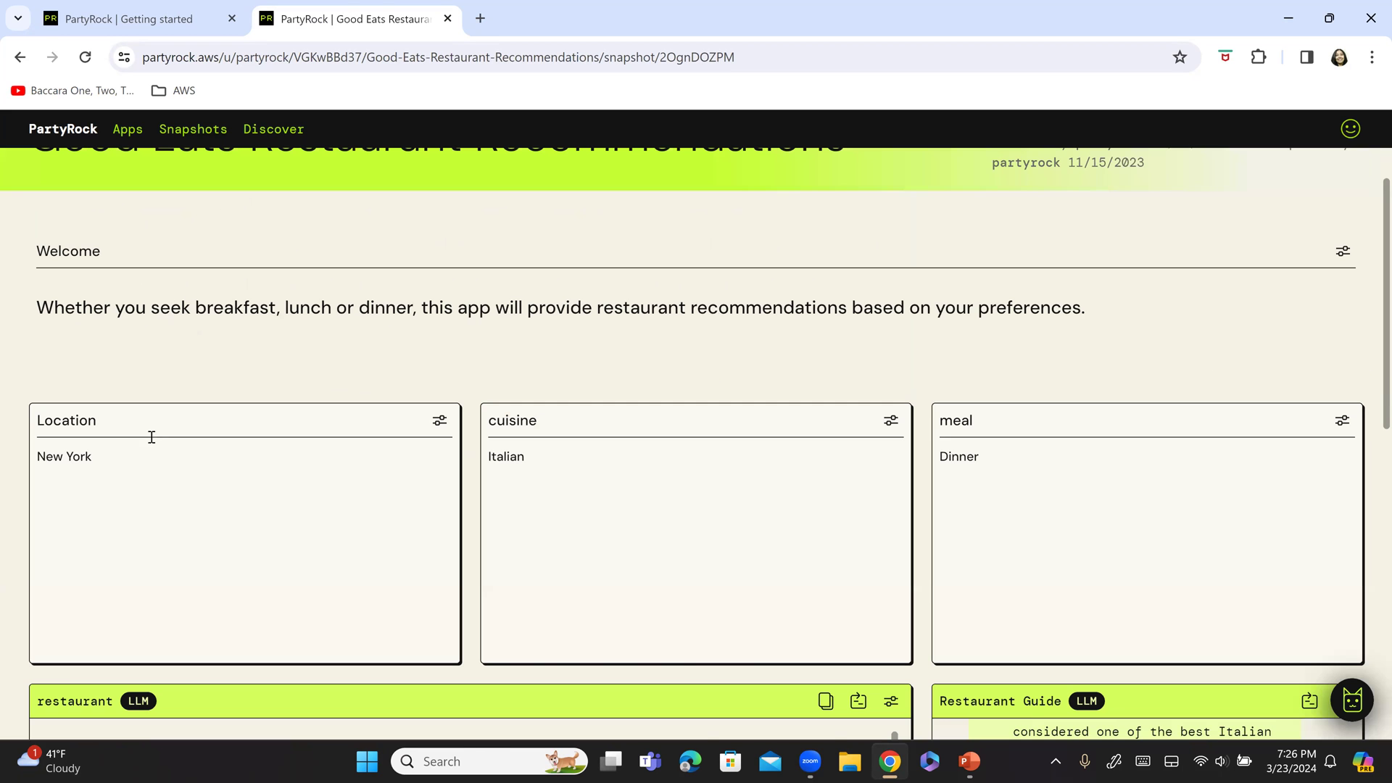
pyautogui.scroll(-1, 234, 456)
pyautogui.scroll(-3, 238, 455)
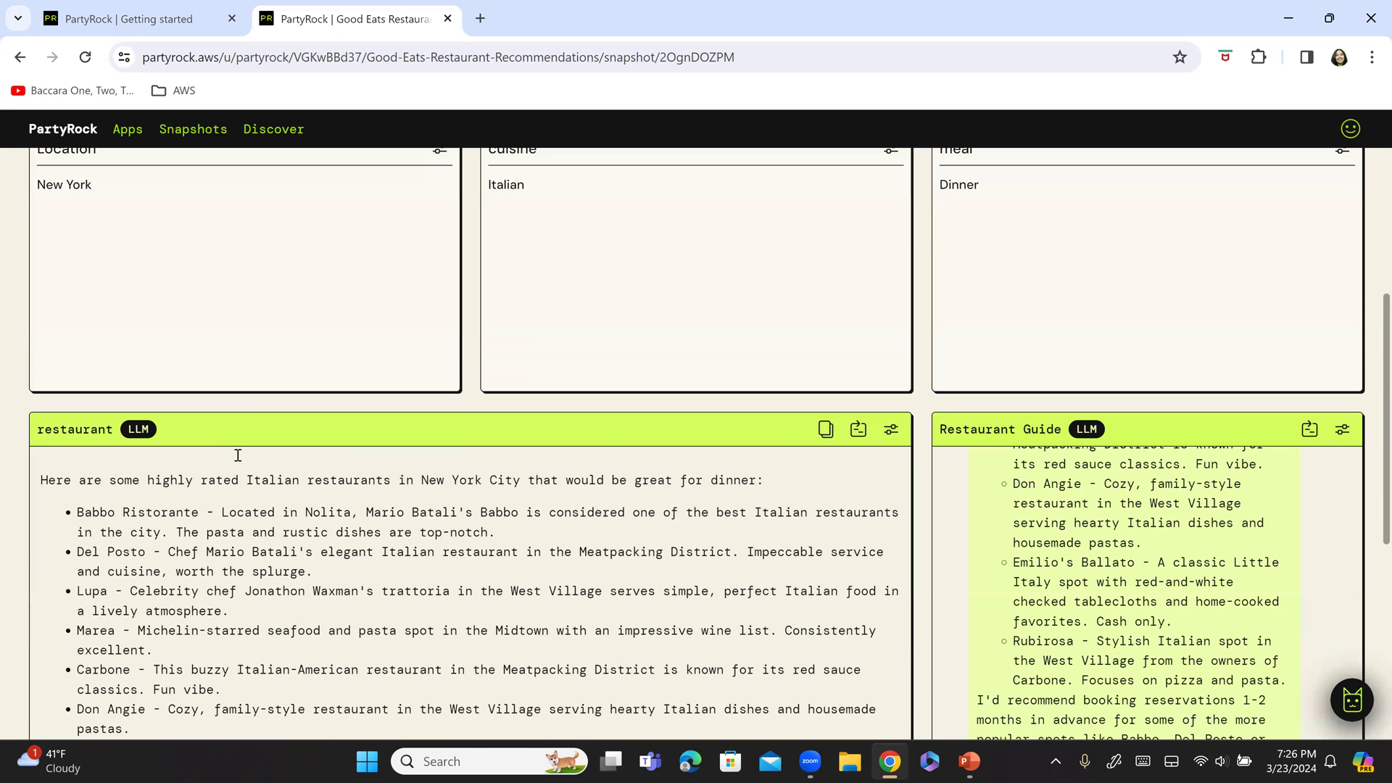
pyautogui.scroll(-3, 163, 348)
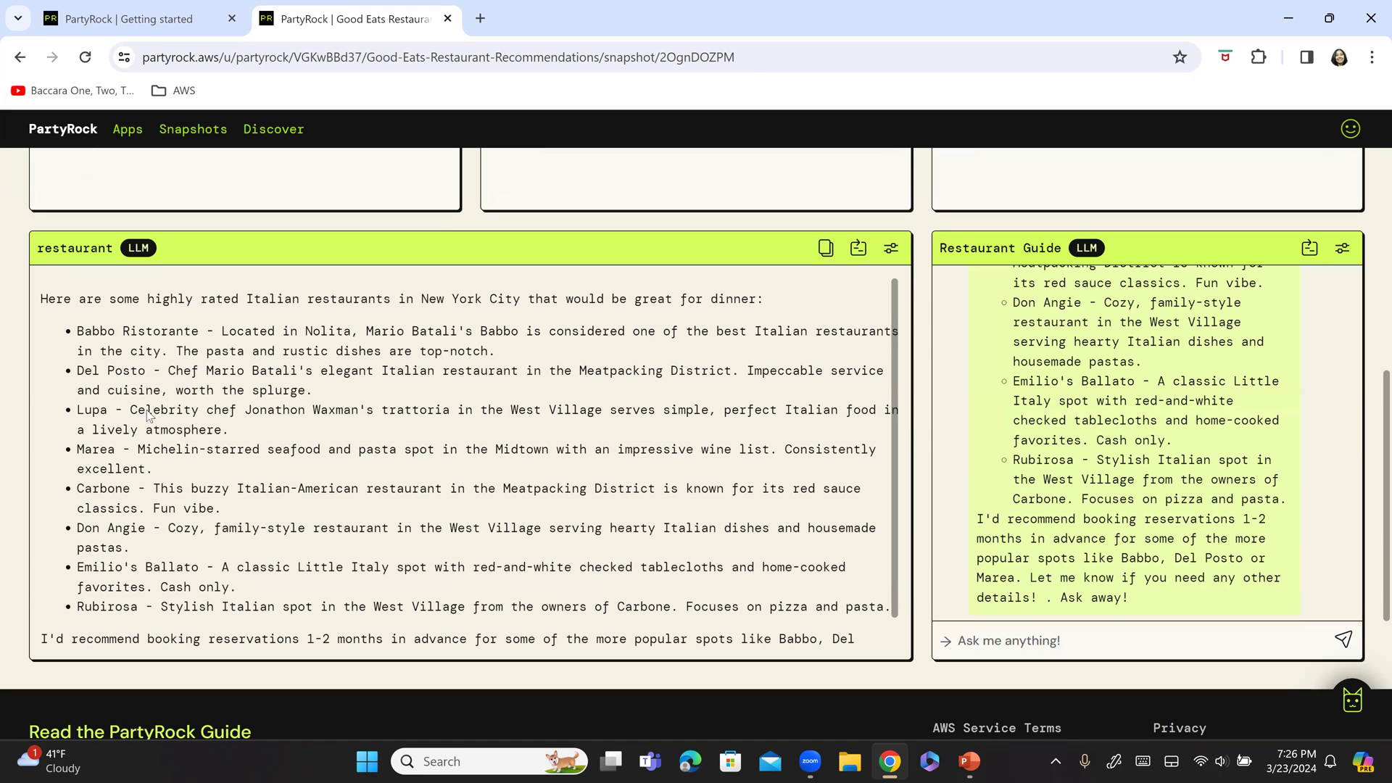
pyautogui.scroll(-2, 156, 425)
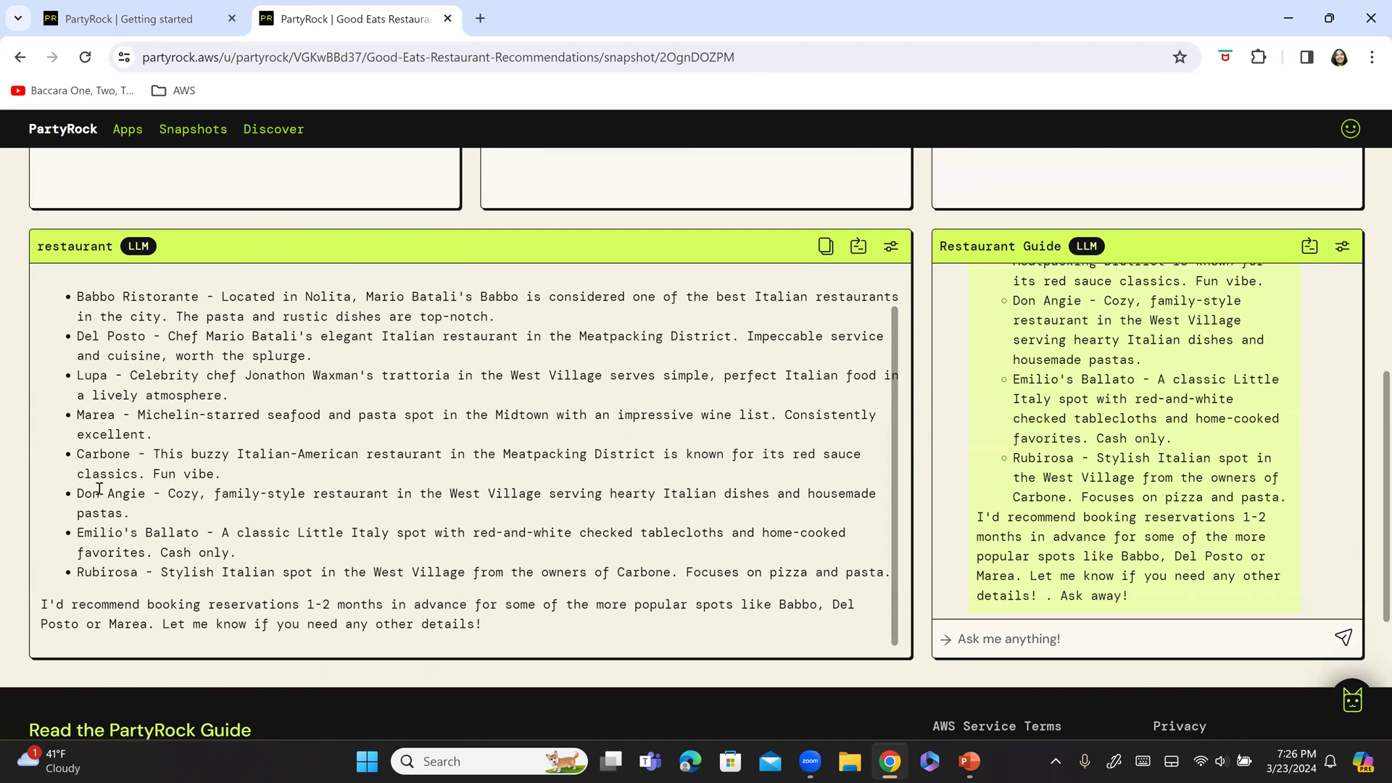
pyautogui.scroll(-1, 585, 522)
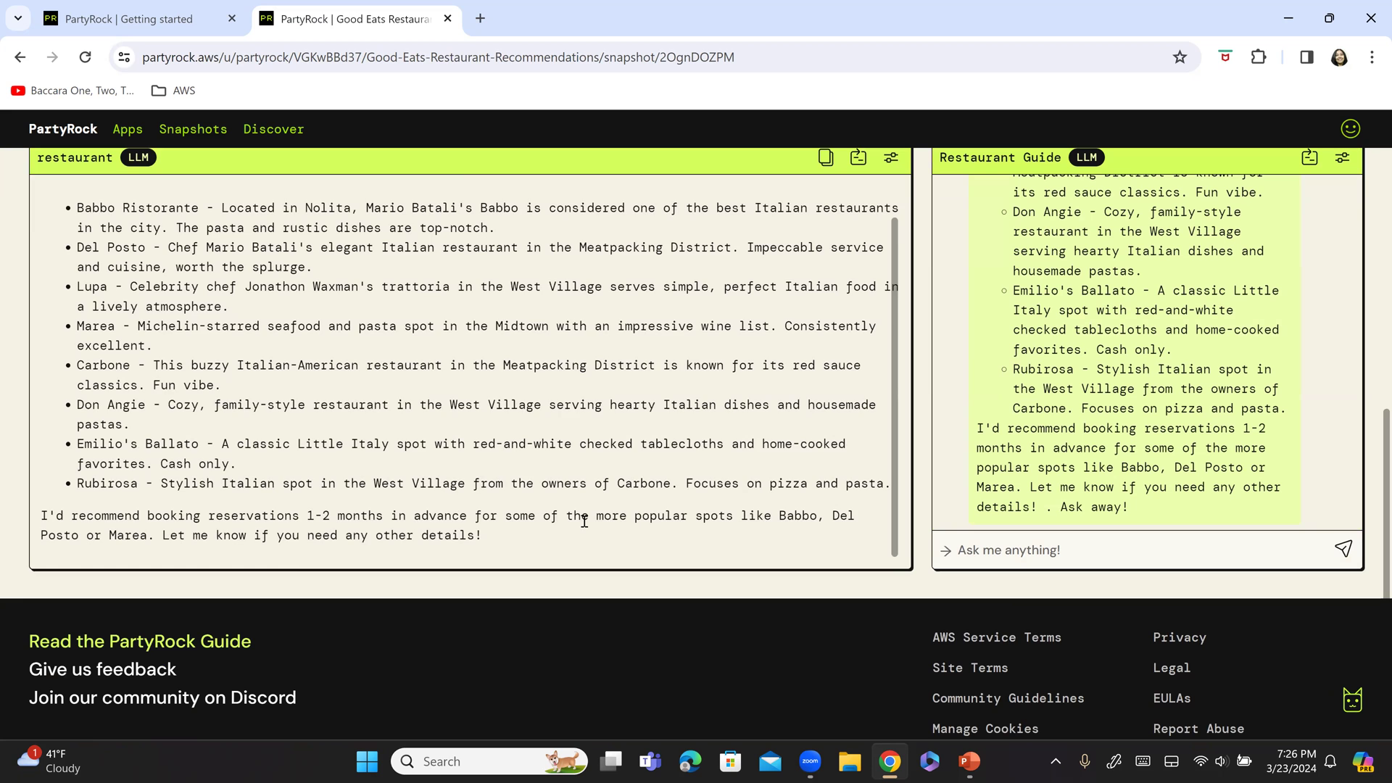
pyautogui.scroll(1, 584, 521)
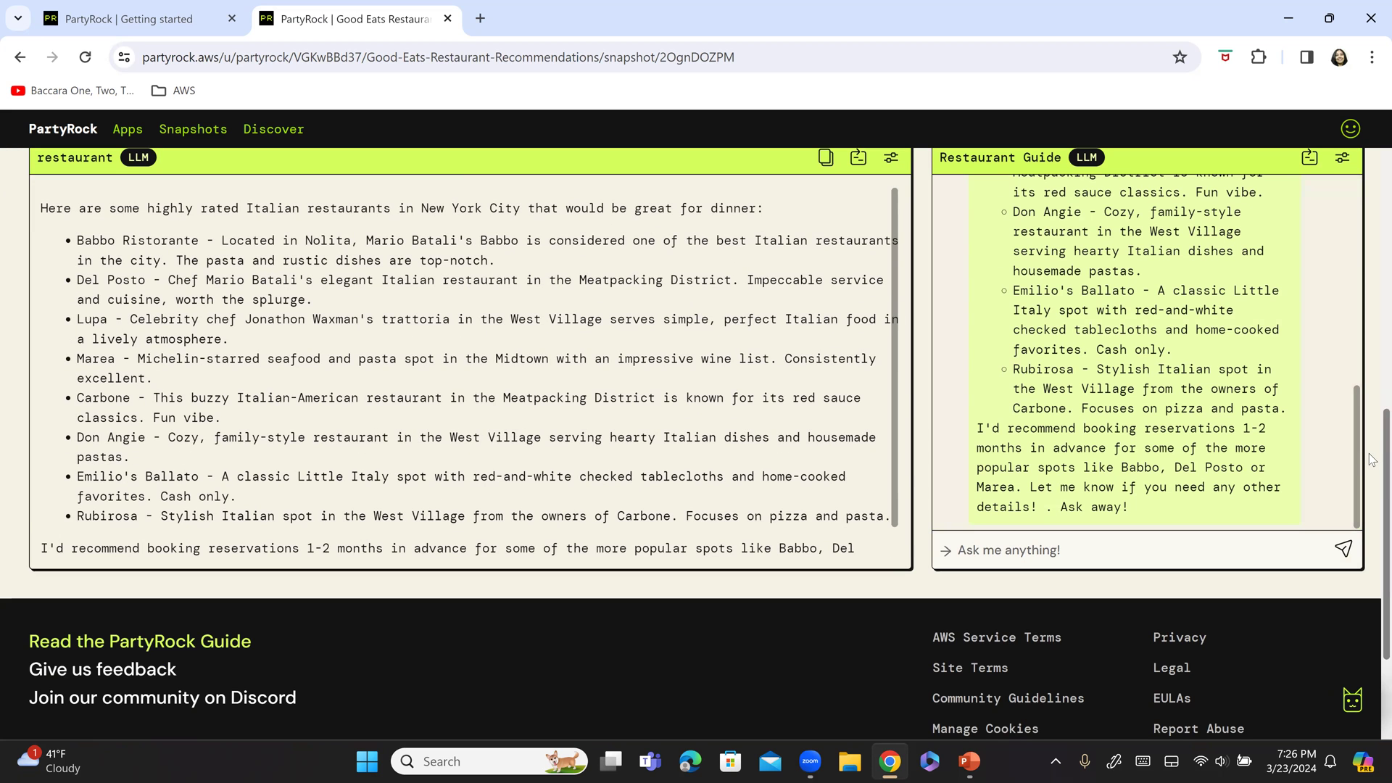
pyautogui.scroll(5, 1373, 370)
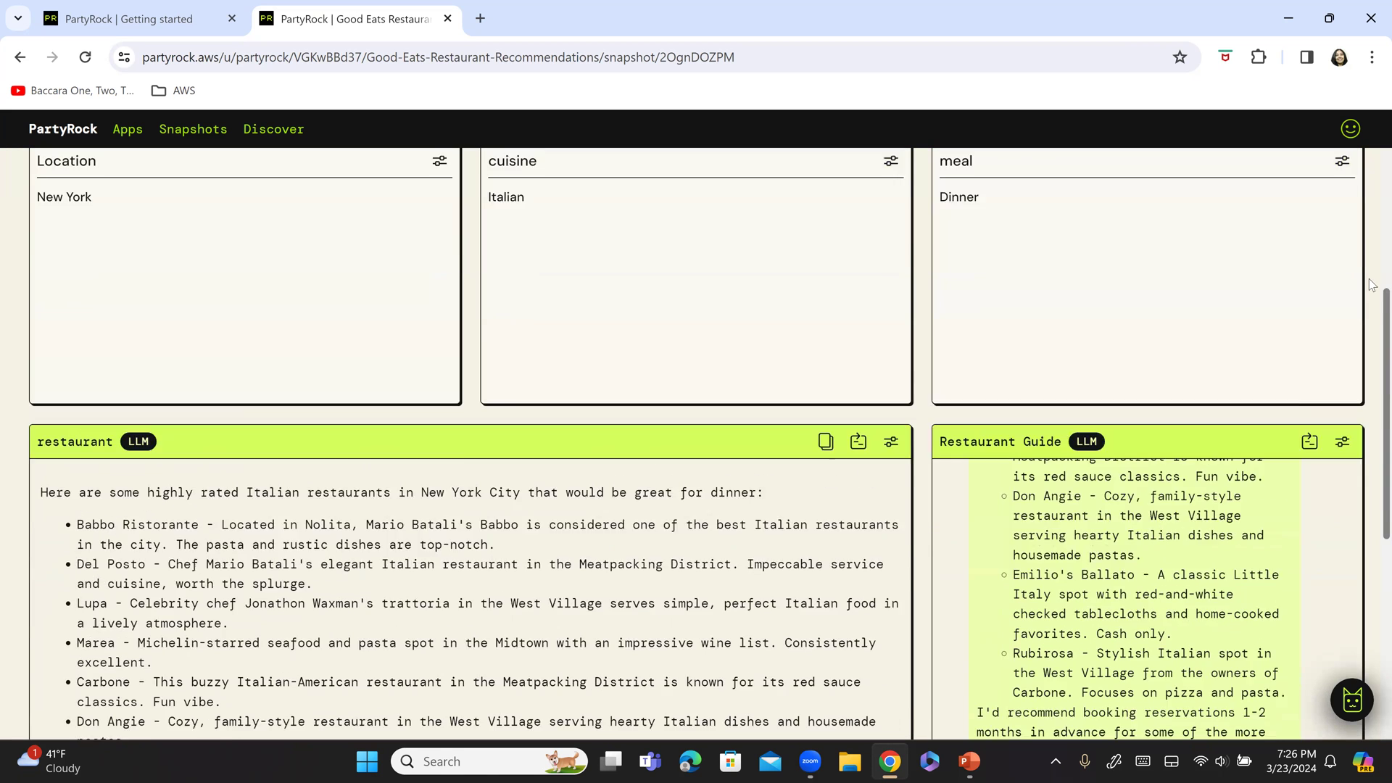
pyautogui.scroll(3, 1373, 283)
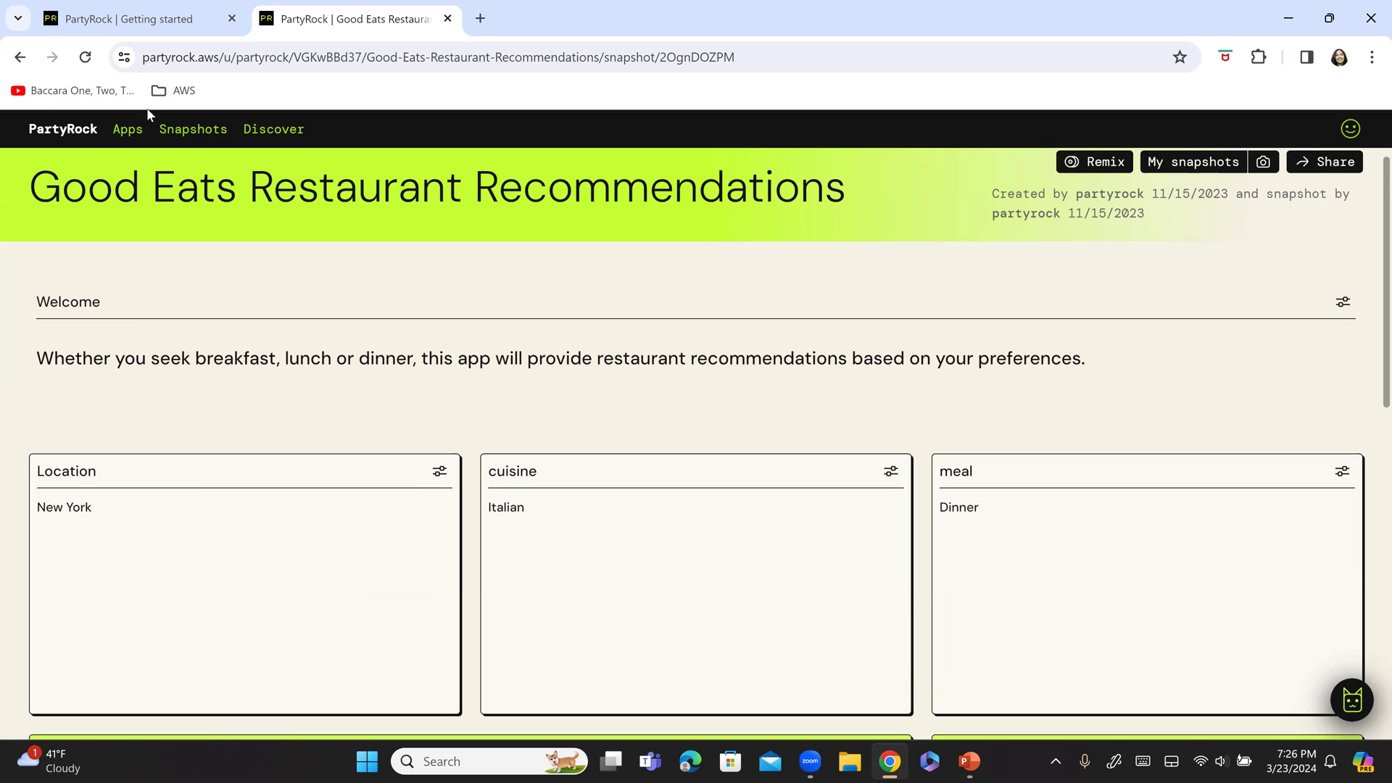
# Step: Return to the Apps list, open the Movie Guide, and set Genre to Drama
pyautogui.click(20, 57)
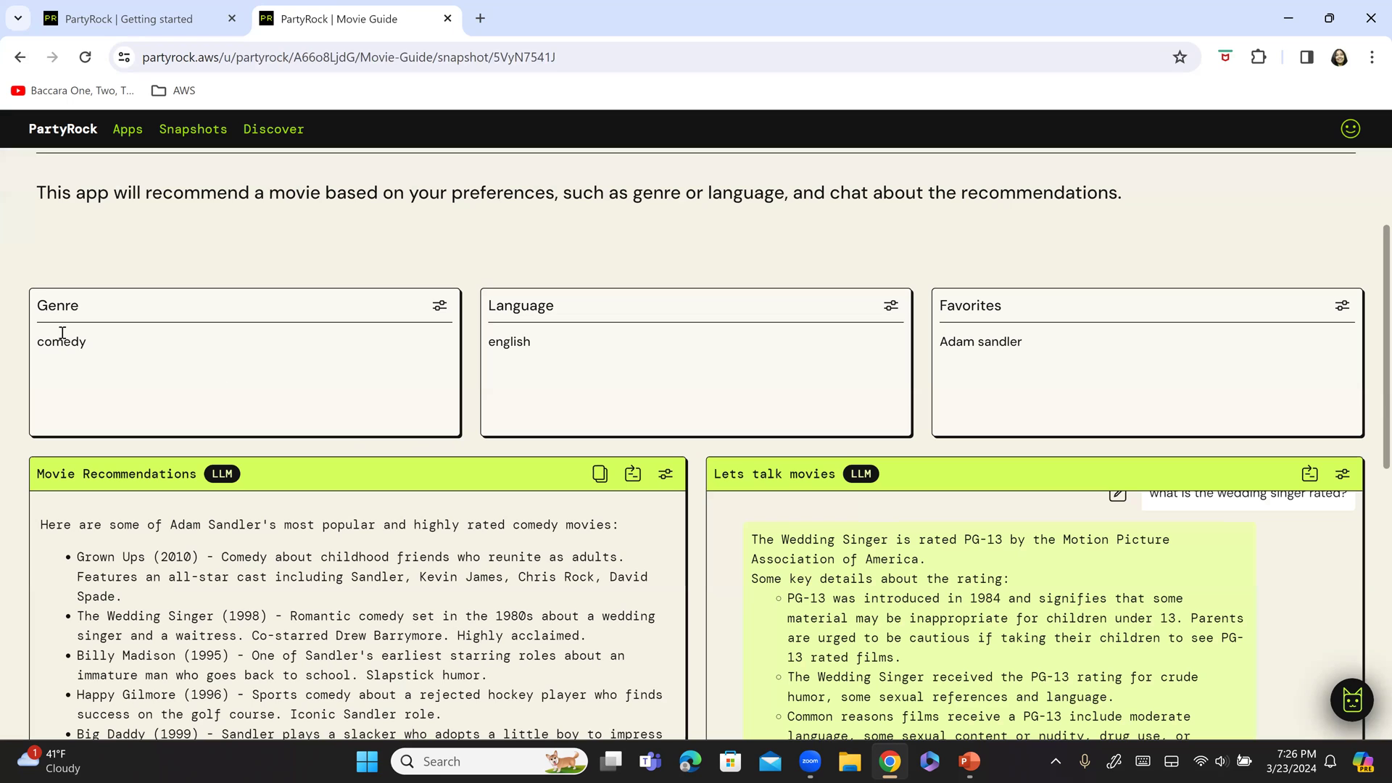
pyautogui.doubleClick(62, 338)
pyautogui.write('Drama')
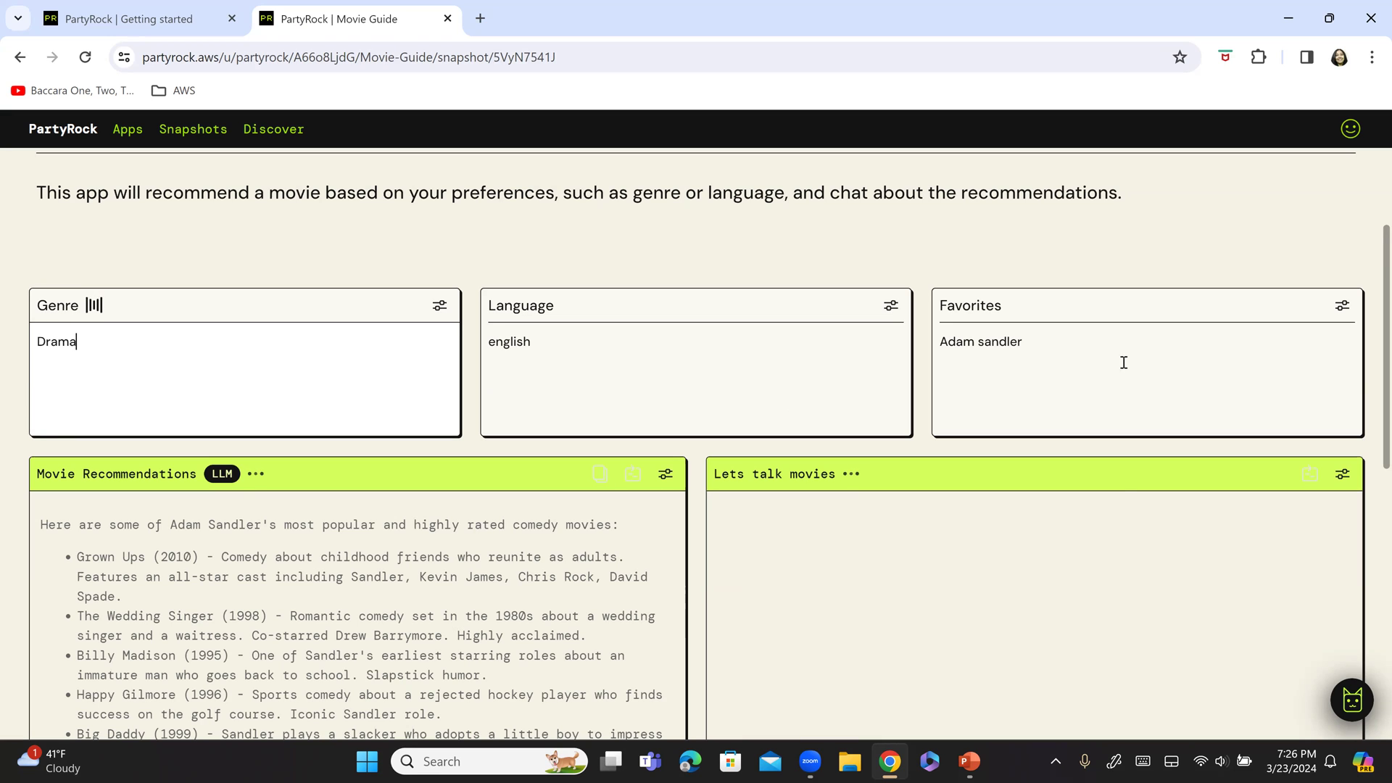
# Step: Clear the actor name from the Favorites input
pyautogui.click(1043, 342)
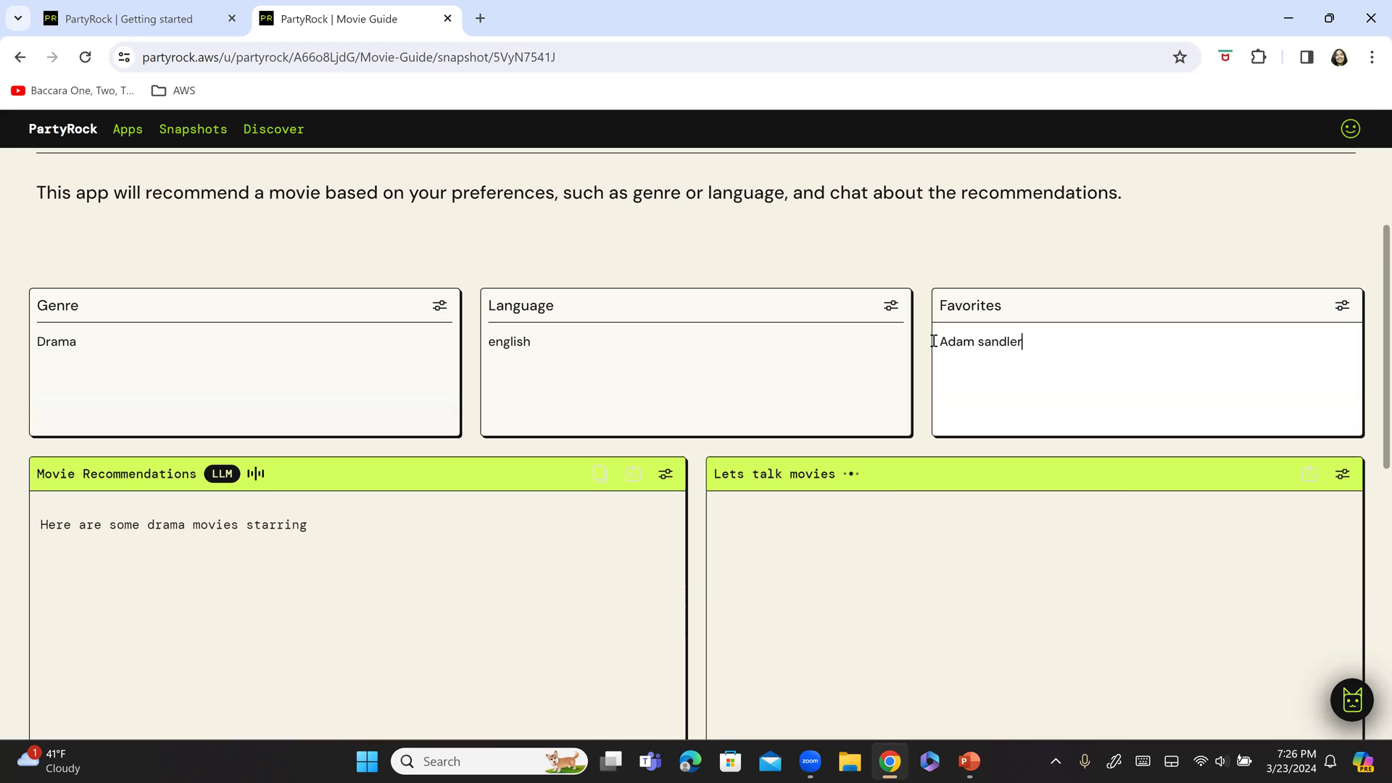
pyautogui.tripleClick(939, 345)
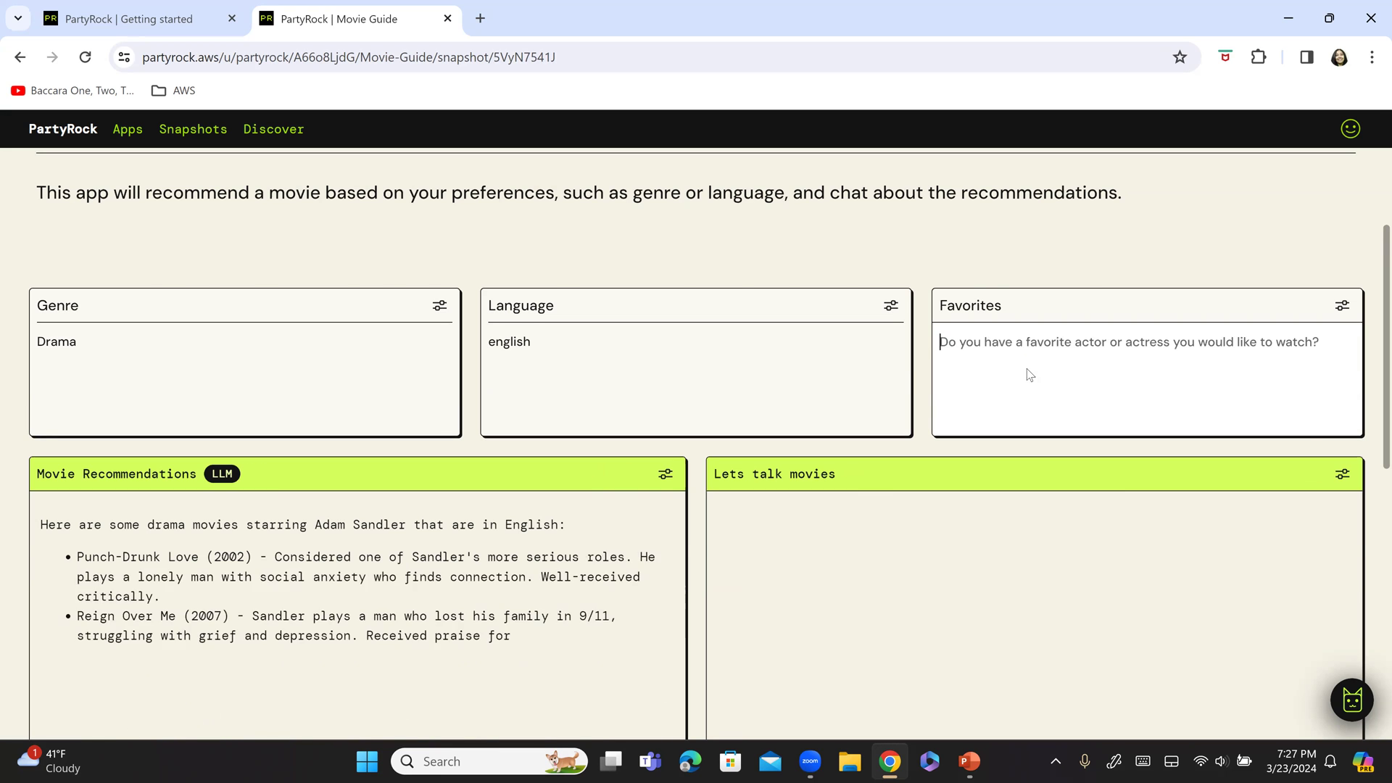
pyautogui.press('BackSpace')
pyautogui.press('Tab')
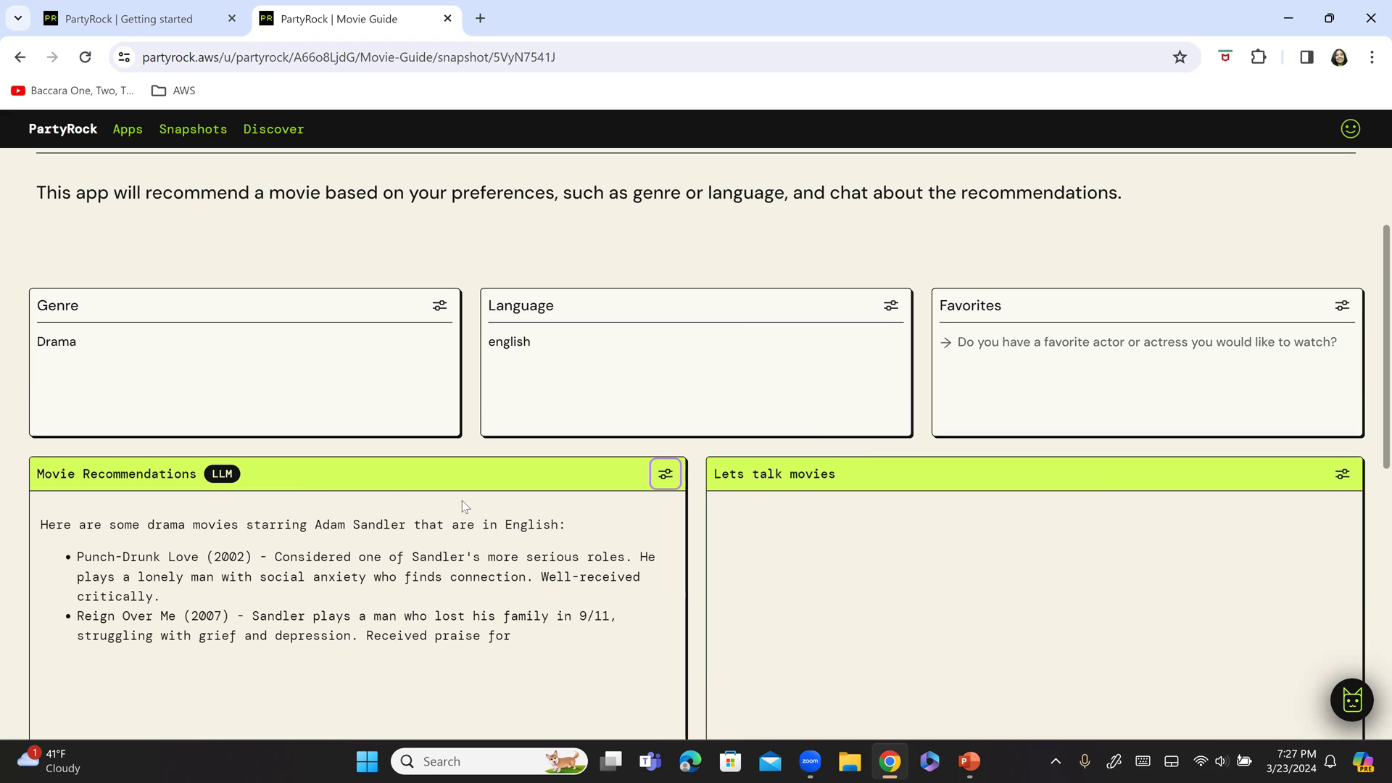
pyautogui.click(523, 371)
pyautogui.press('Tab')
pyautogui.scroll(-3, 641, 453)
# Step: Answer the favorite-actor question with 'no' and review the regenerated drama recommendations
pyautogui.click(1020, 224)
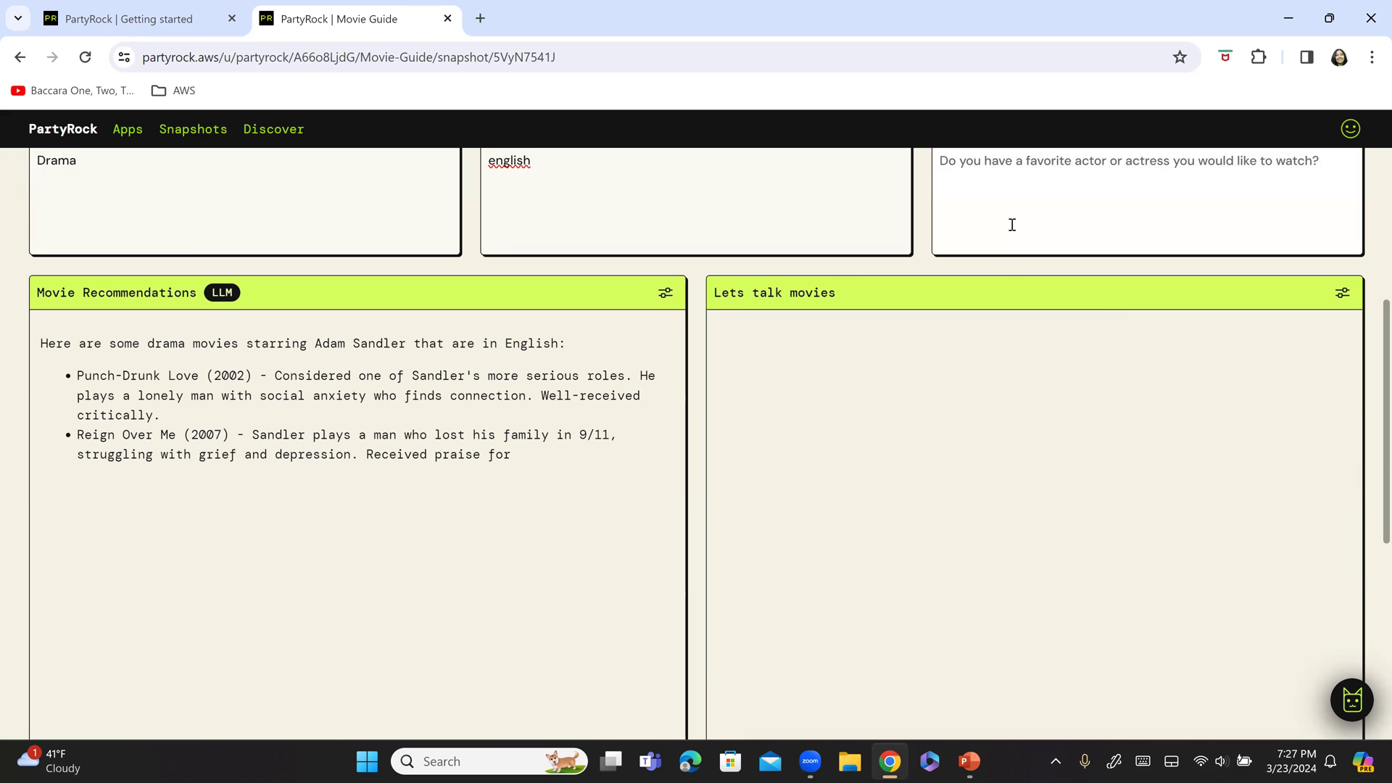
pyautogui.write('no')
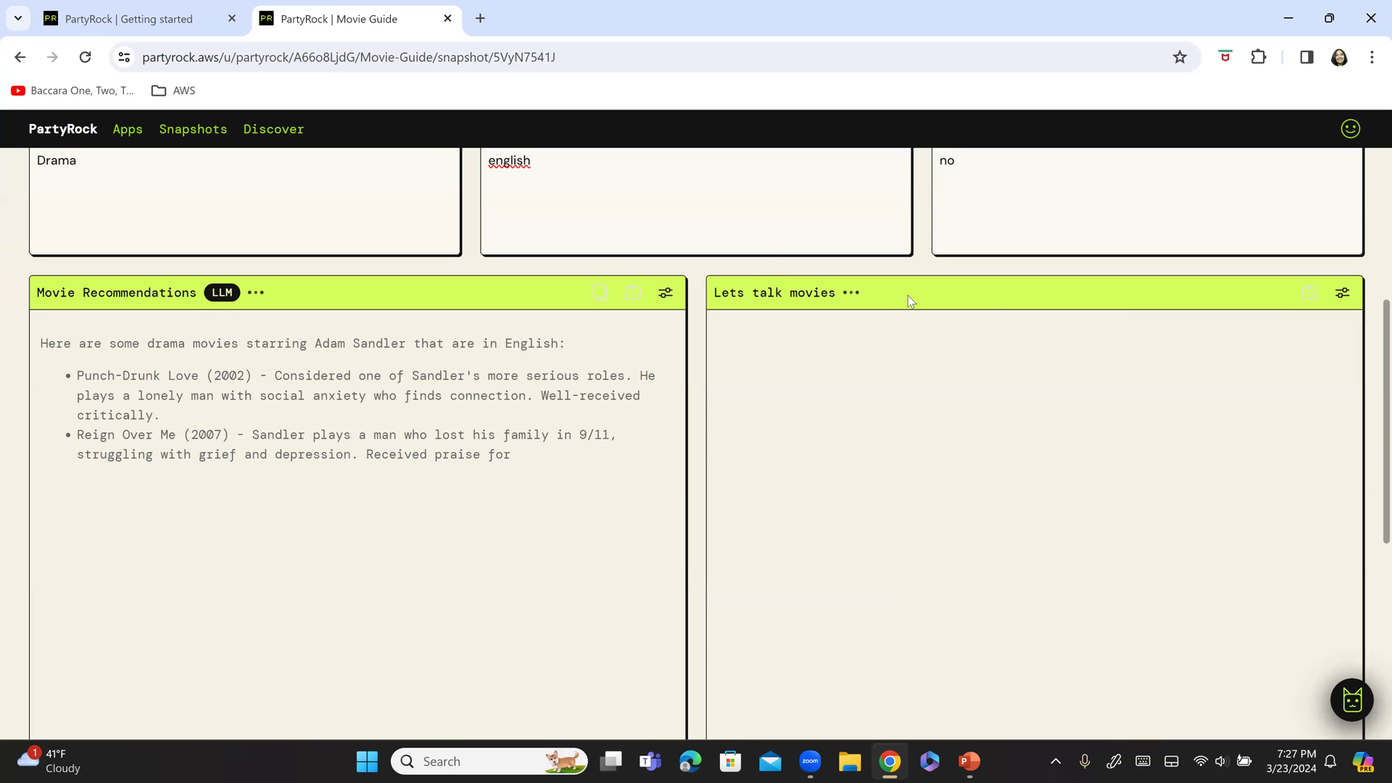
pyautogui.scroll(3, 908, 295)
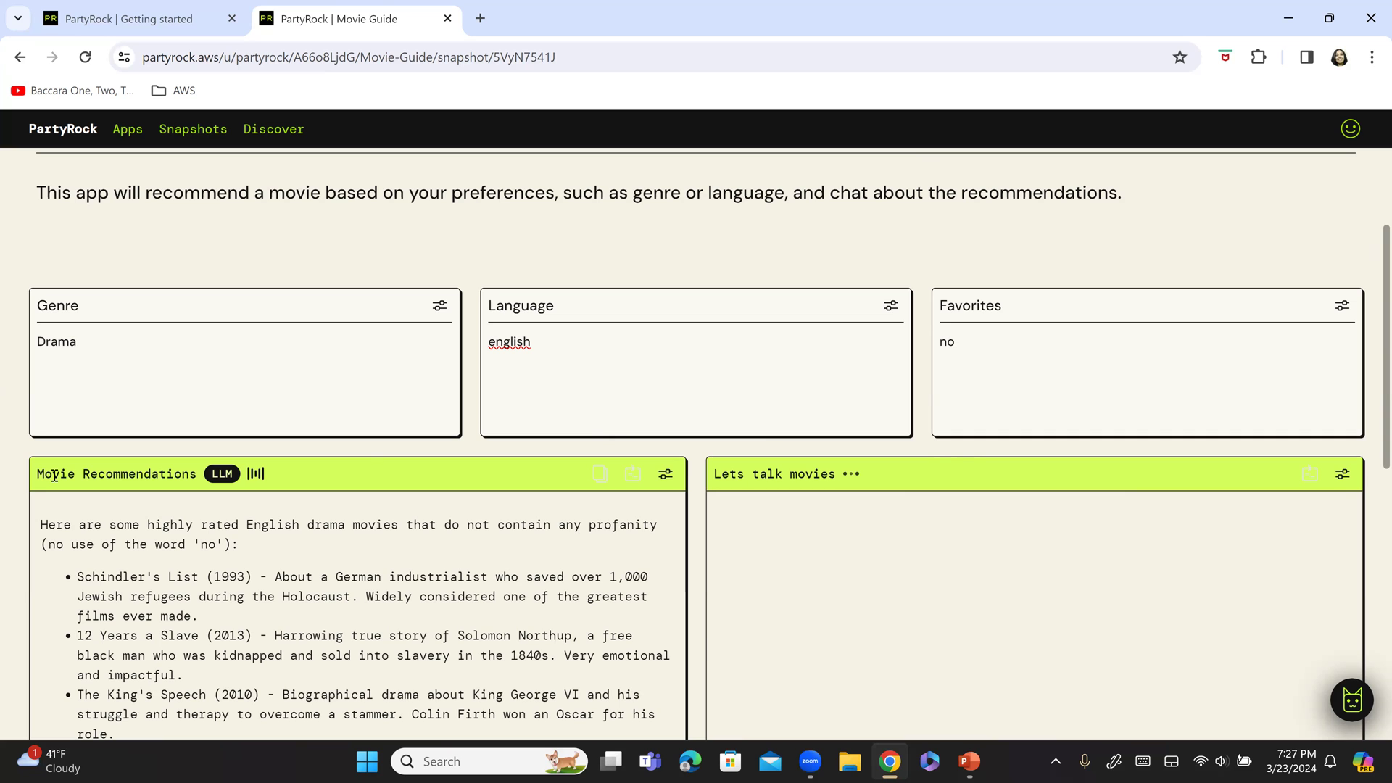
pyautogui.scroll(-3, 57, 475)
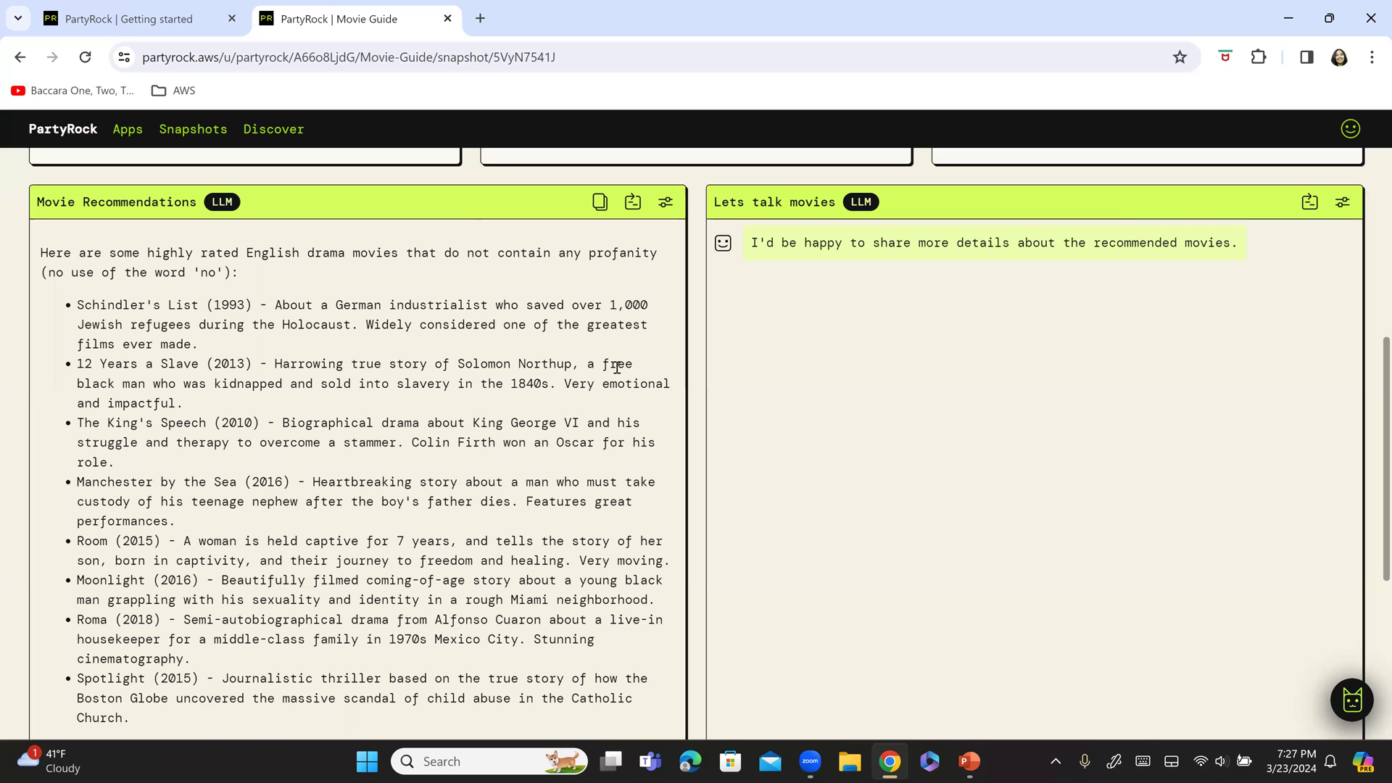
pyautogui.scroll(1, 146, 412)
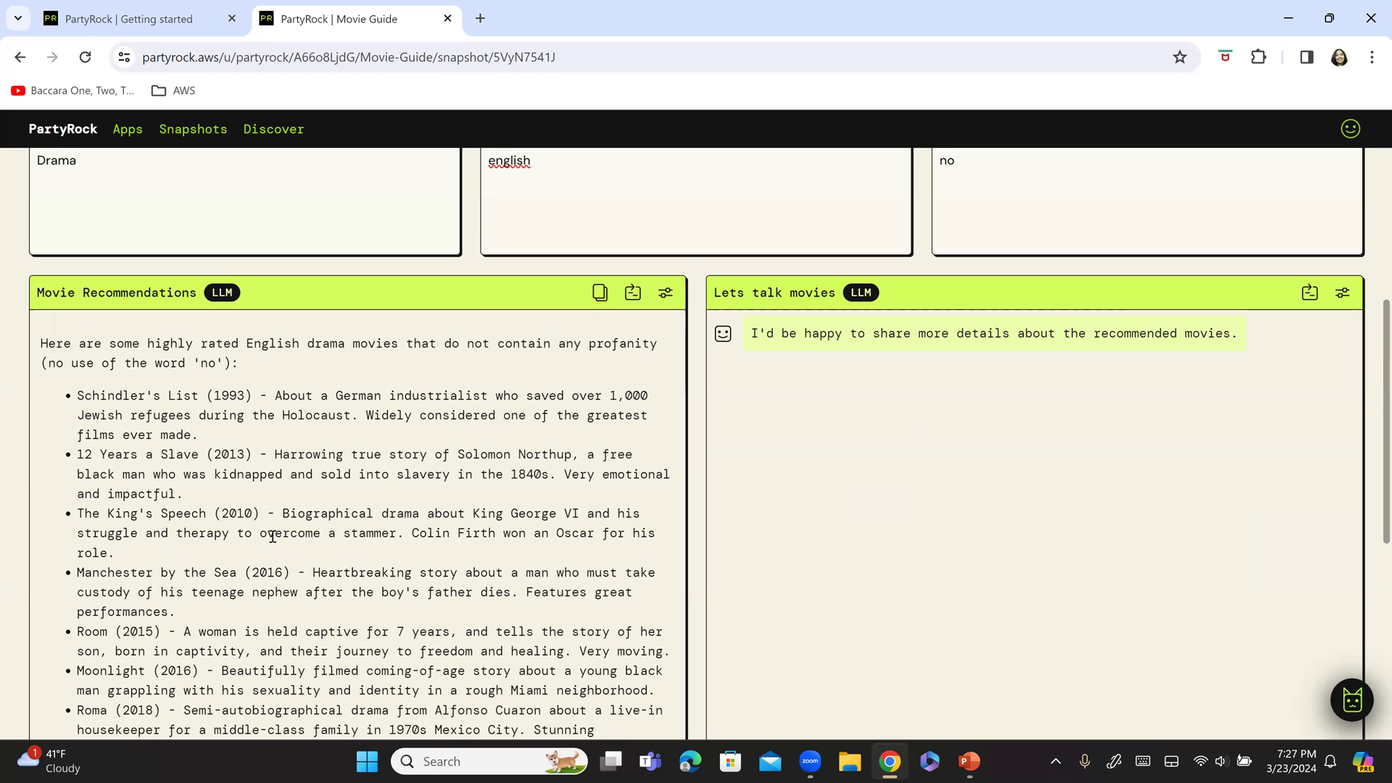
# Step: Replace the Drama genre with Sci_fi and review sci-fi picks like Inception and Interstellar
pyautogui.scroll(2, 74, 346)
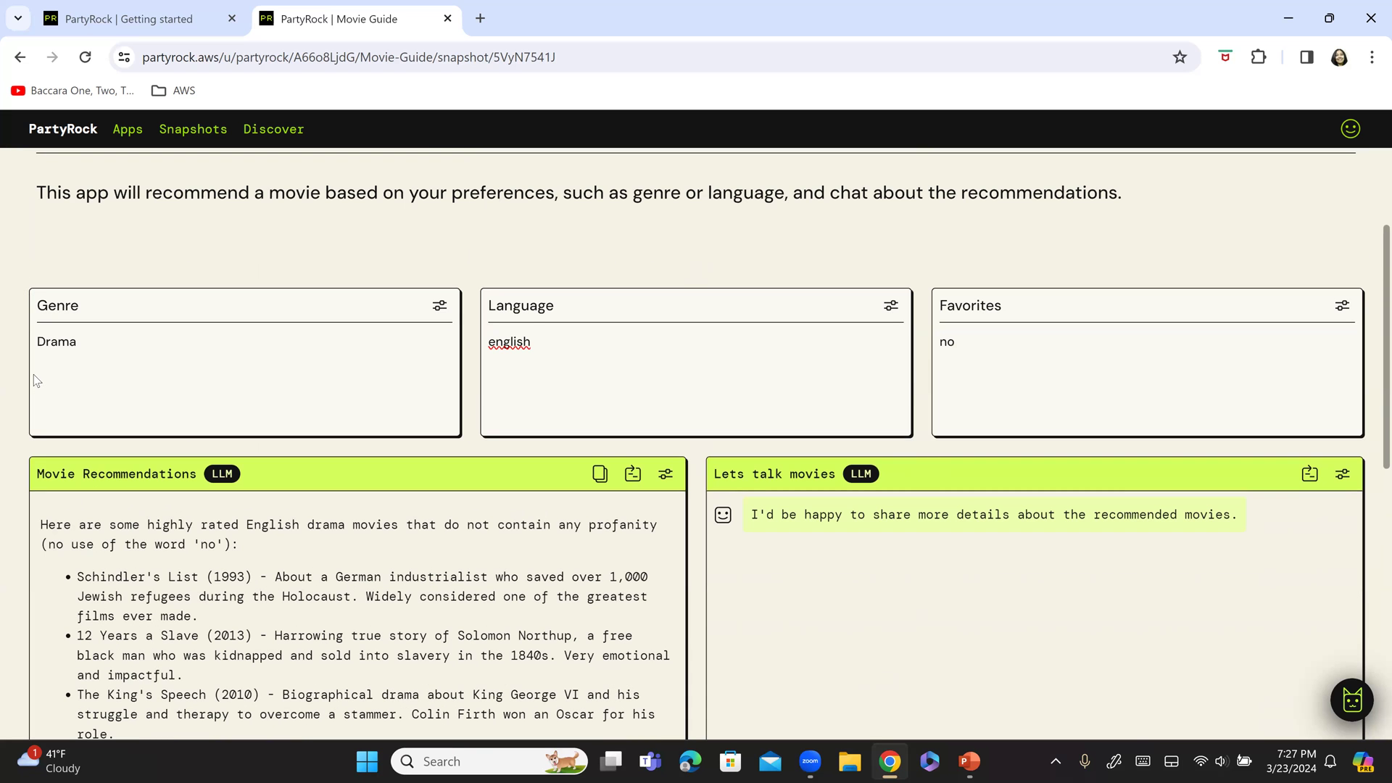
pyautogui.doubleClick(74, 346)
pyautogui.write('Sci_fo')
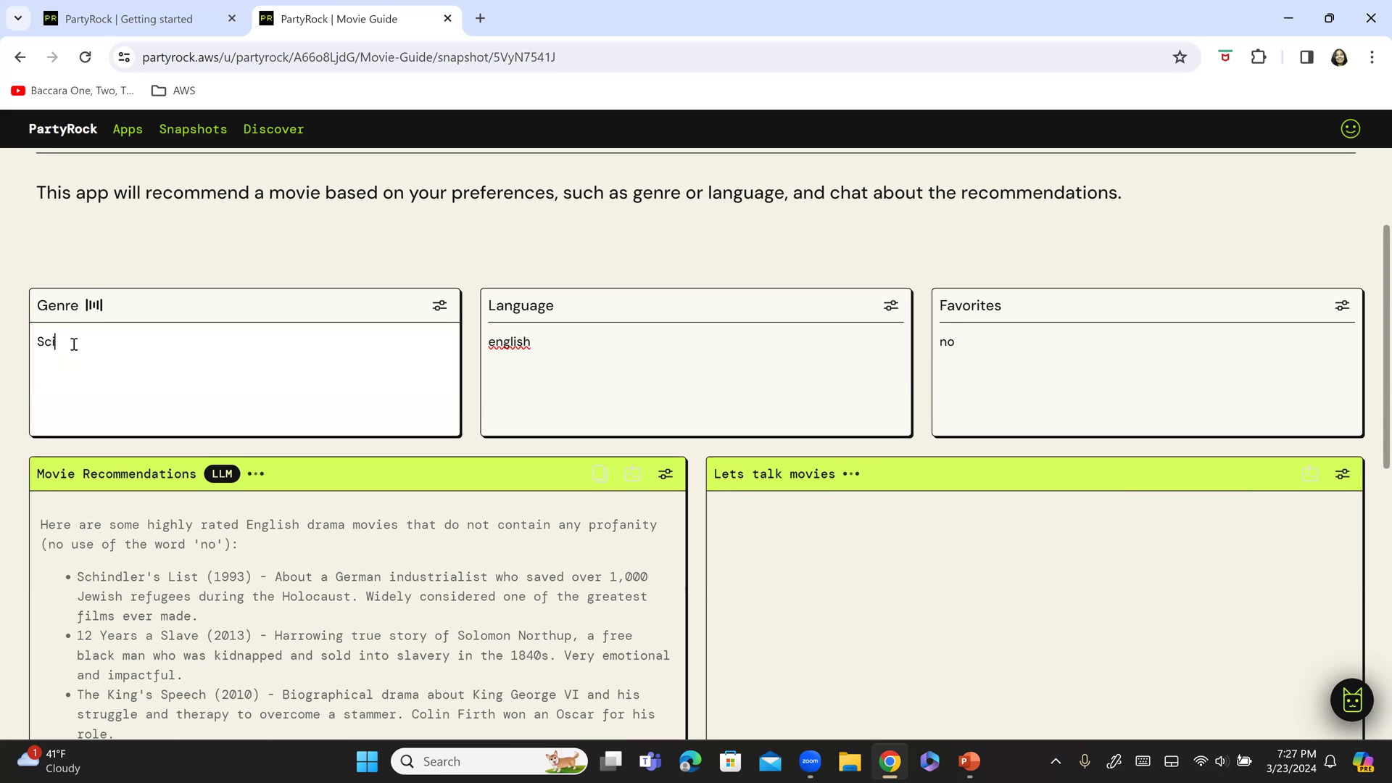
pyautogui.press('BackSpace')
pyautogui.write('i')
pyautogui.press('Tab')
pyautogui.scroll(-1, 186, 560)
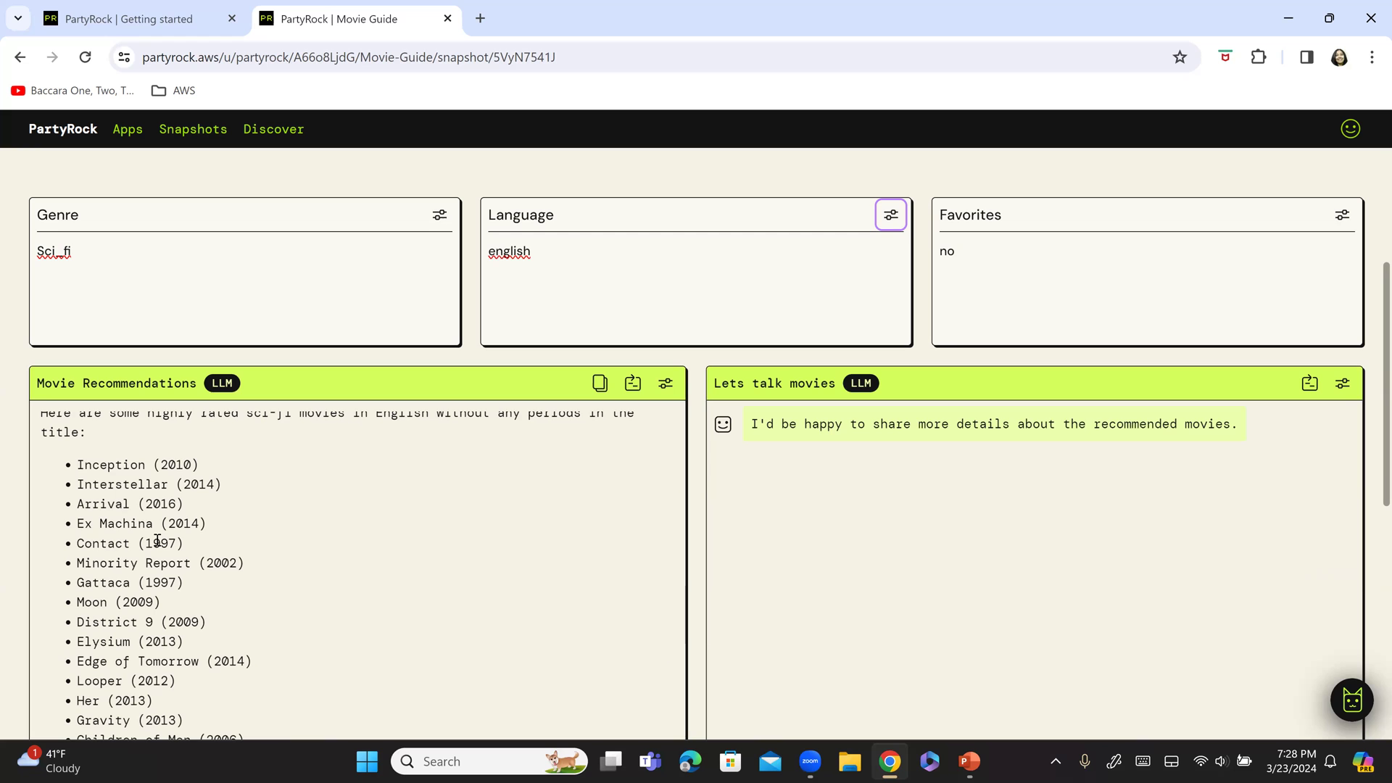
pyautogui.scroll(-3, 157, 541)
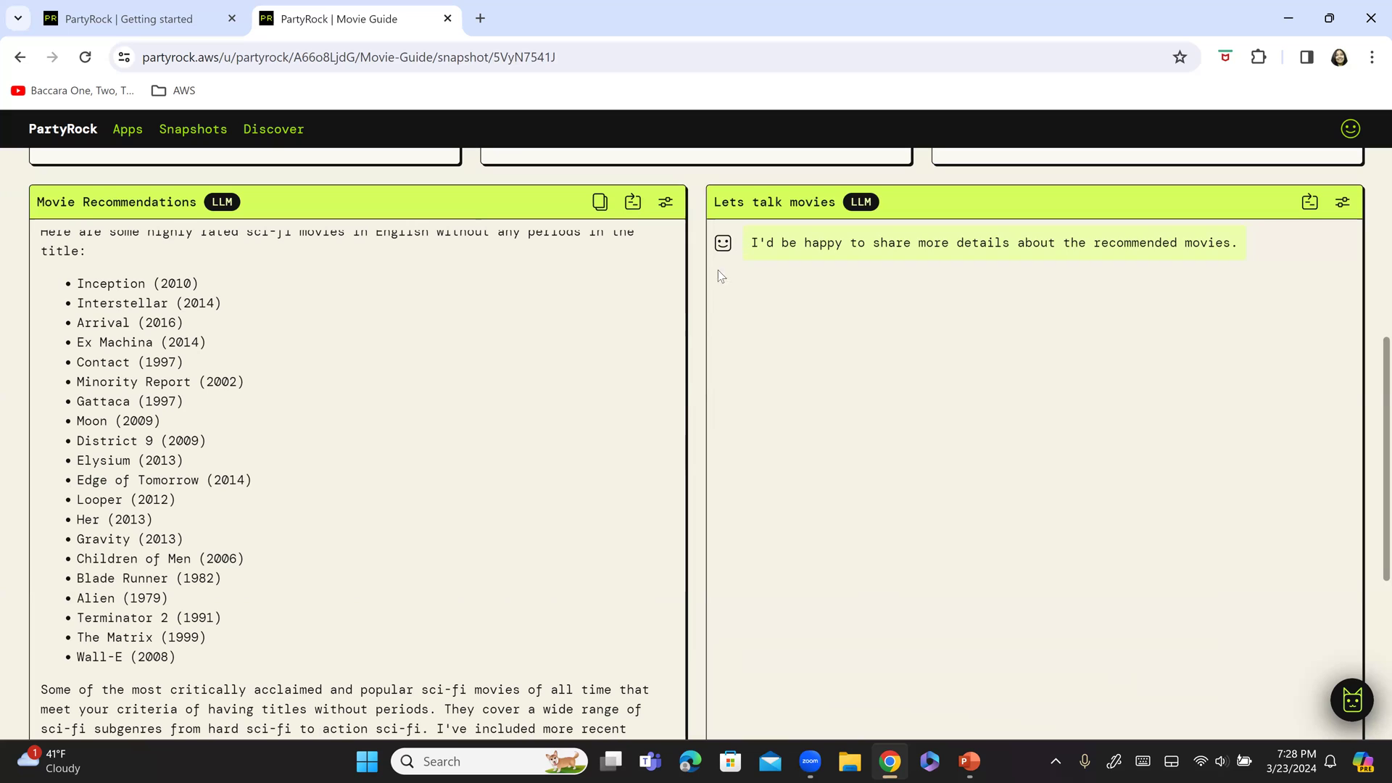
# Step: Copy 'Inception' from the recommendations into the movie chat and send it for details
pyautogui.doubleClick(97, 282)
pyautogui.hotkey('ctrl', 'c')
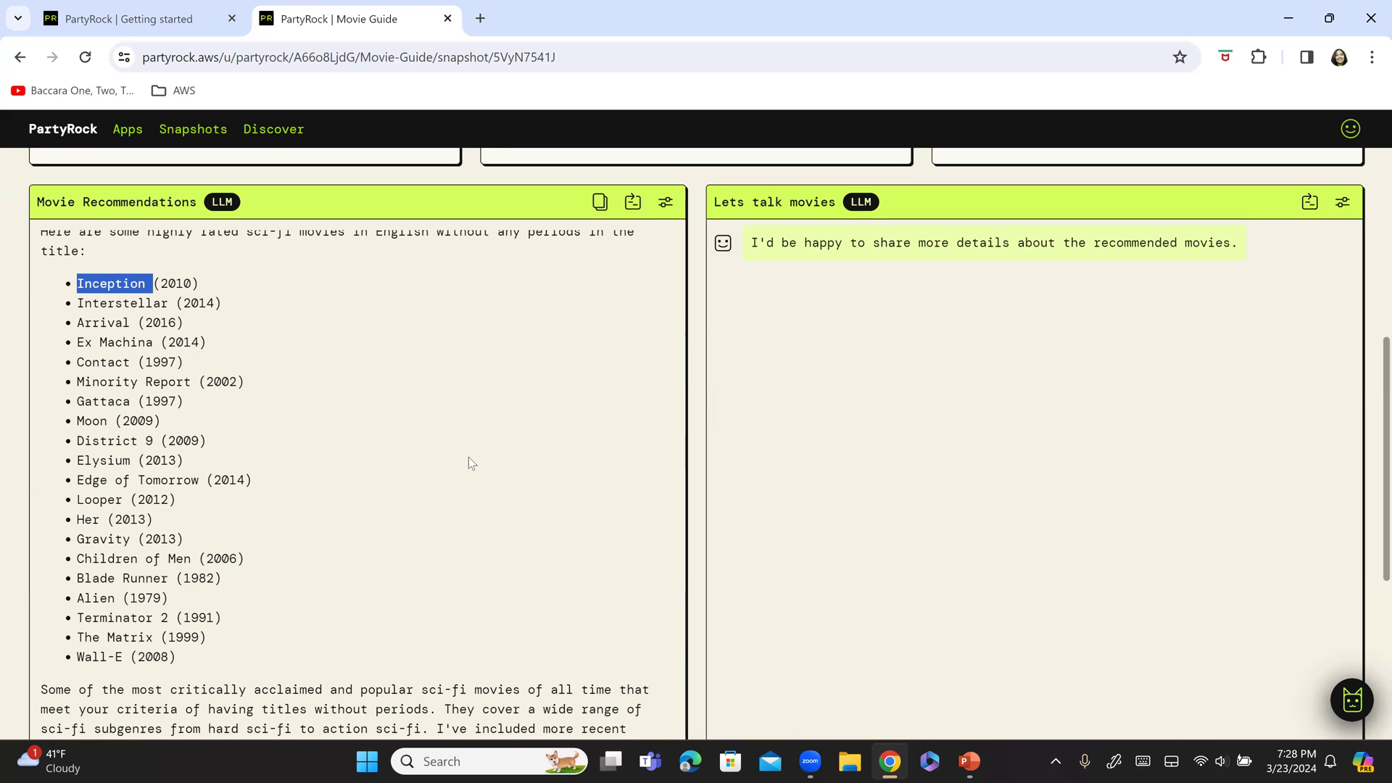
pyautogui.scroll(-3, 731, 555)
pyautogui.click(761, 584)
pyautogui.hotkey('ctrl', 'v')
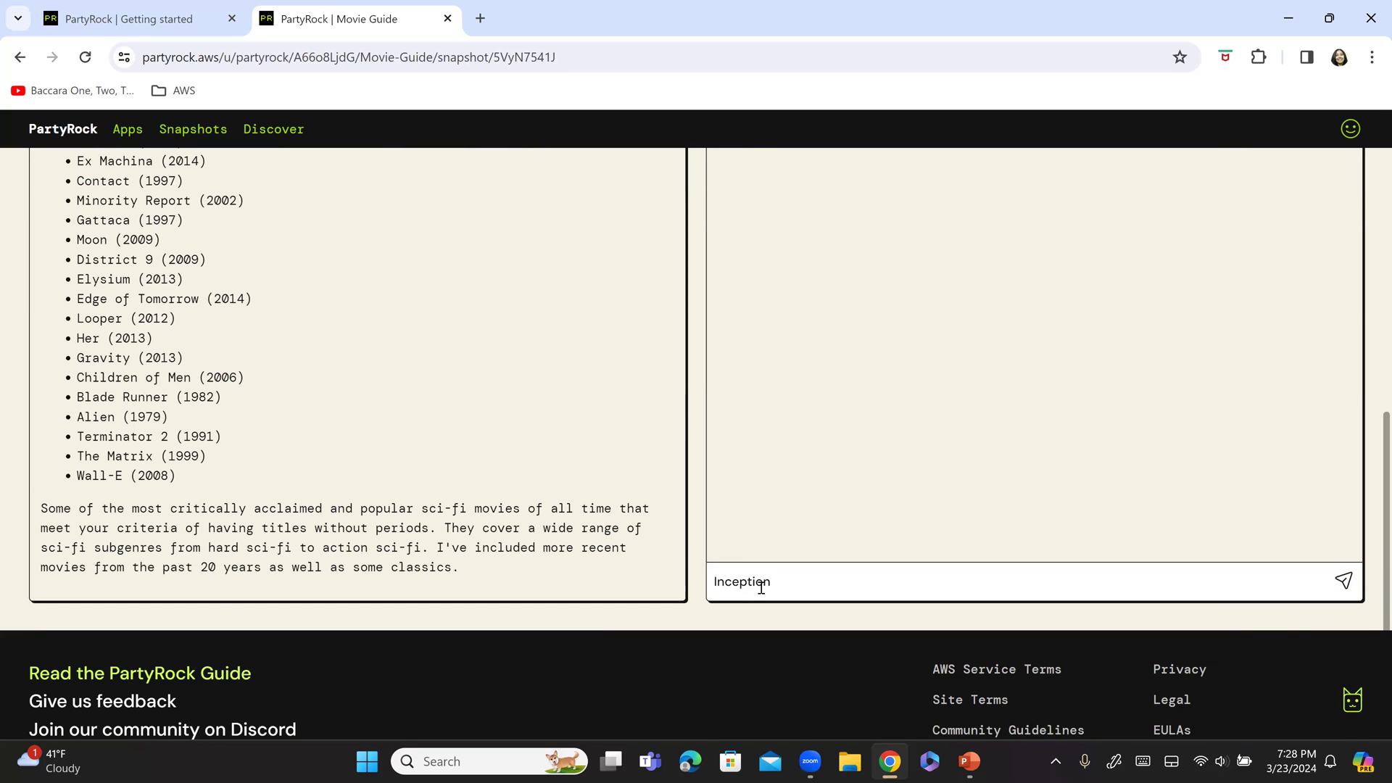
pyautogui.press('BackSpace')
pyautogui.scroll(3, 863, 478)
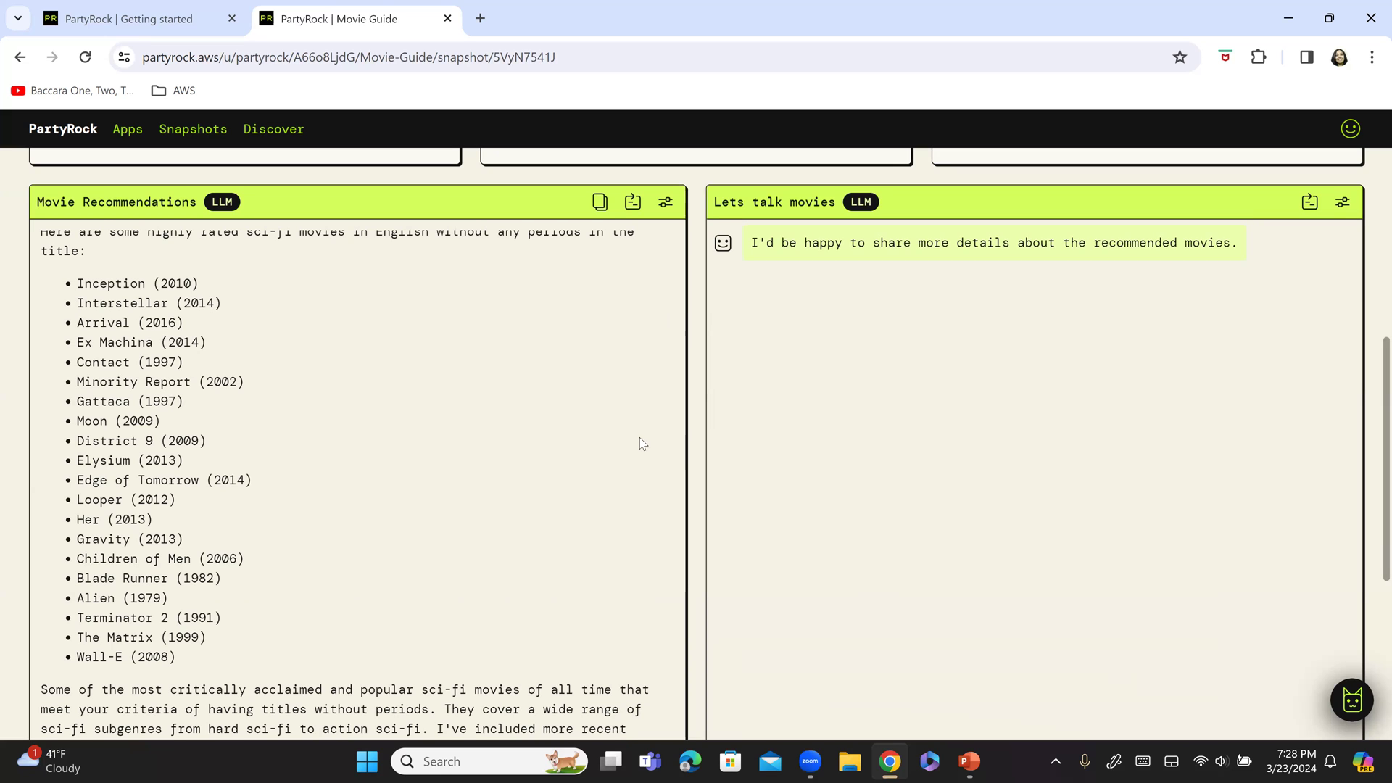
pyautogui.scroll(-3, 725, 456)
pyautogui.press('Return')
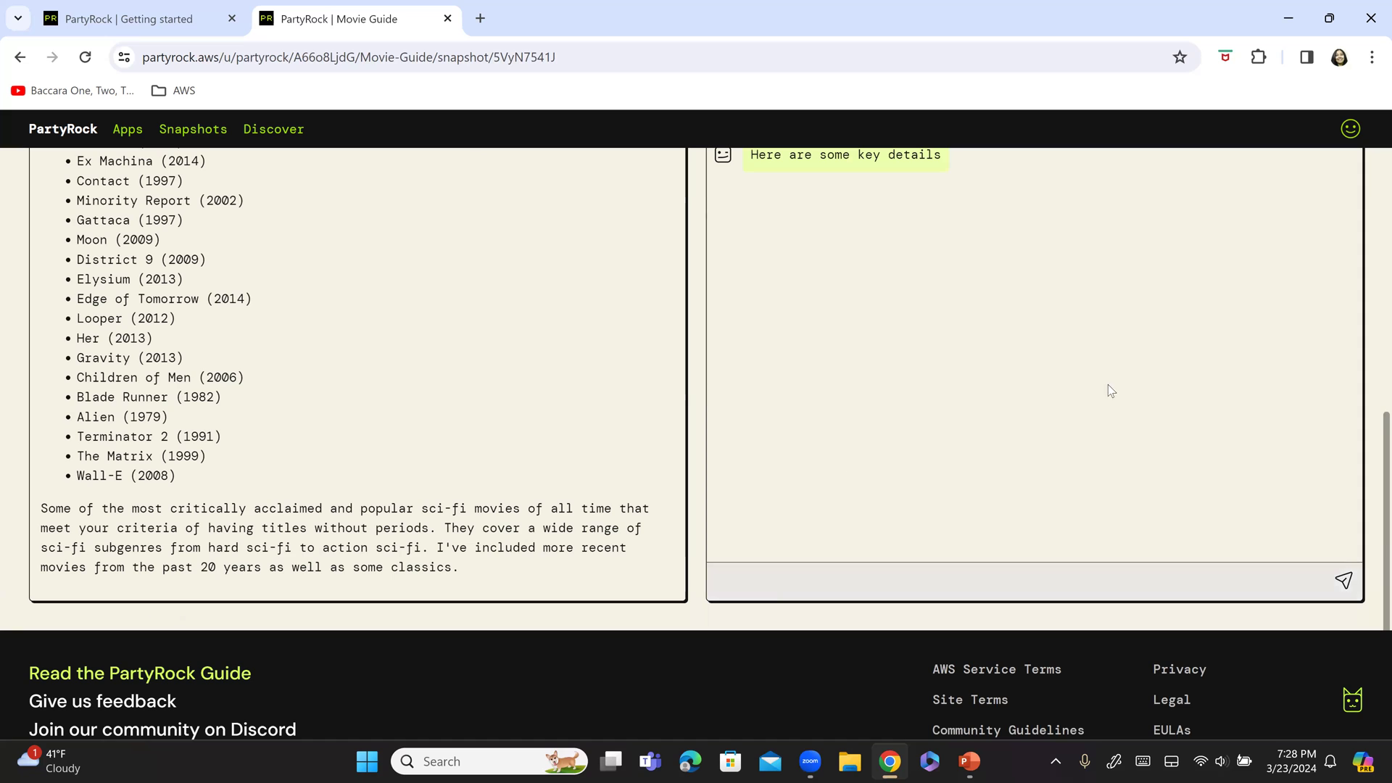
pyautogui.scroll(4, 1273, 446)
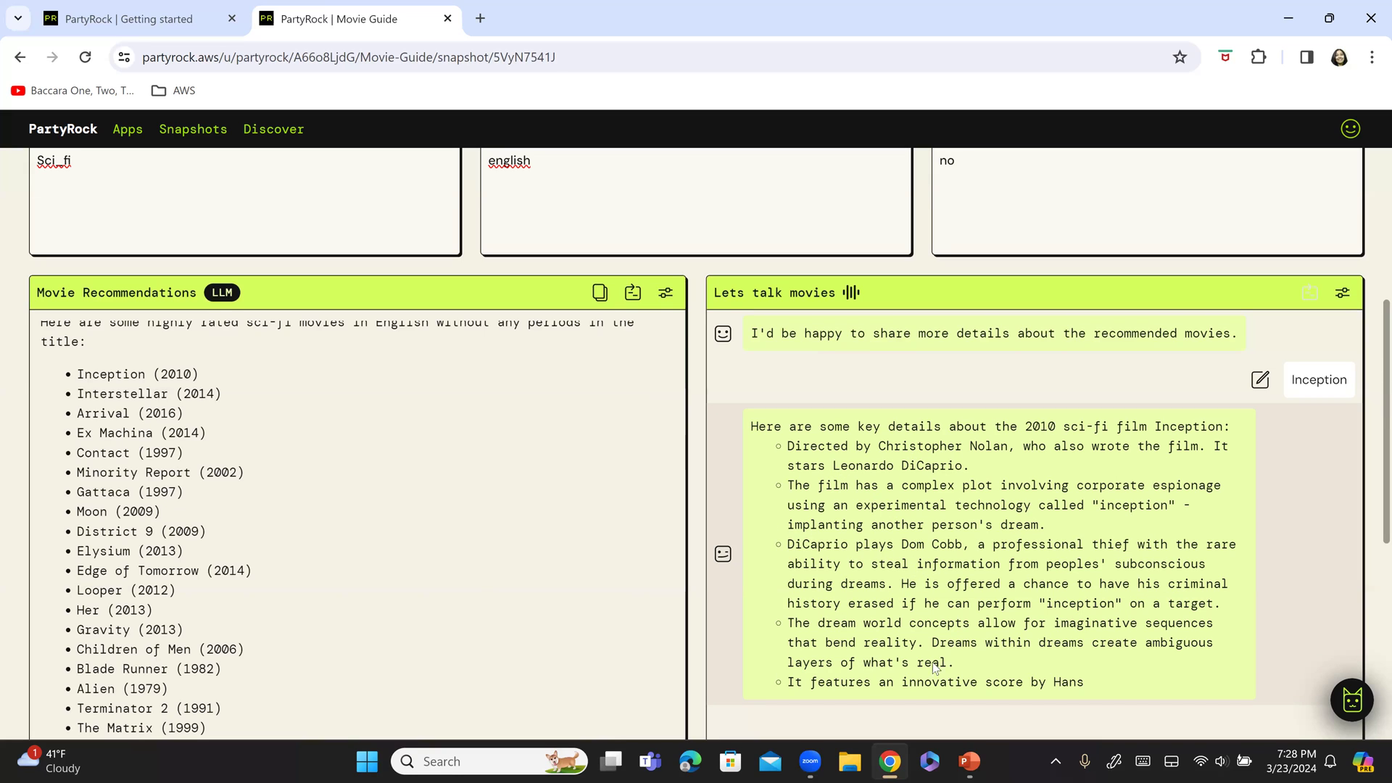
pyautogui.scroll(-1, 1012, 576)
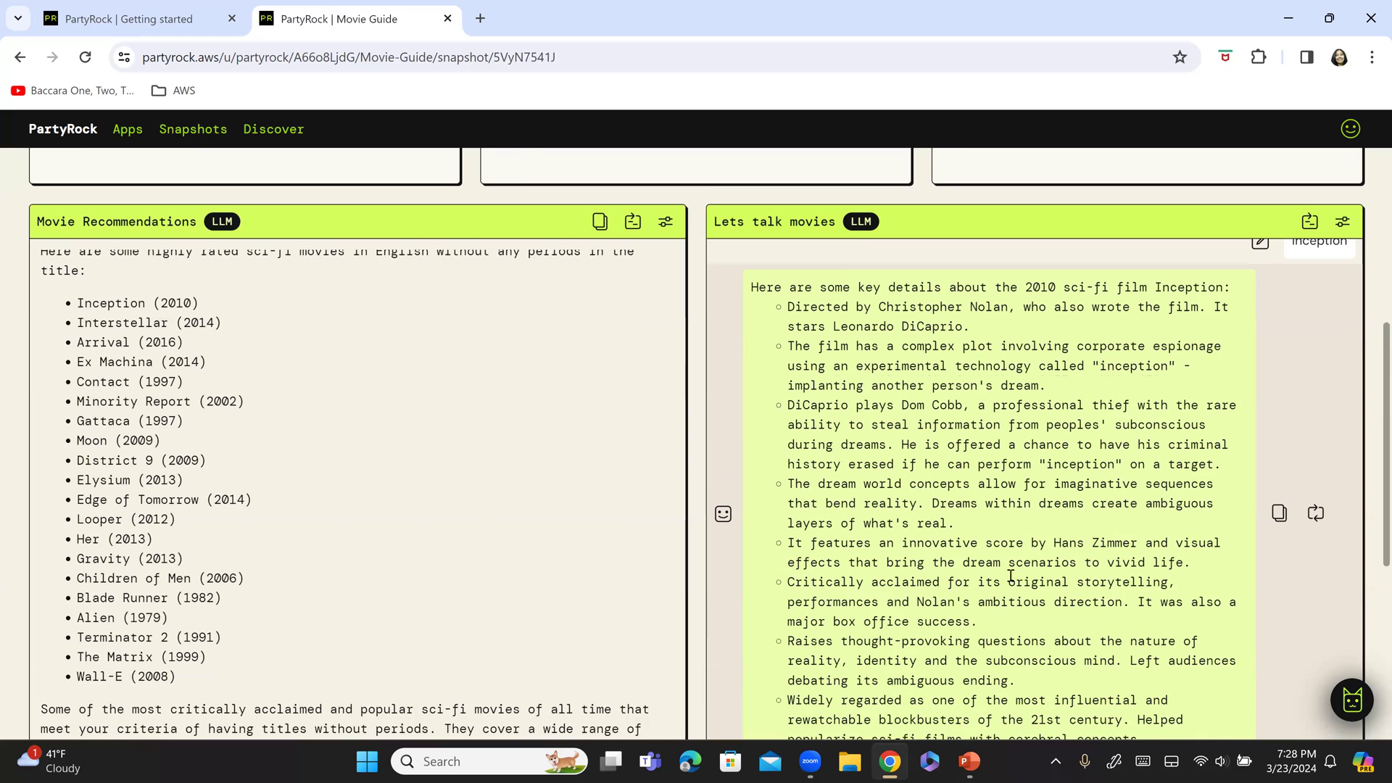
pyautogui.scroll(-2, 1012, 577)
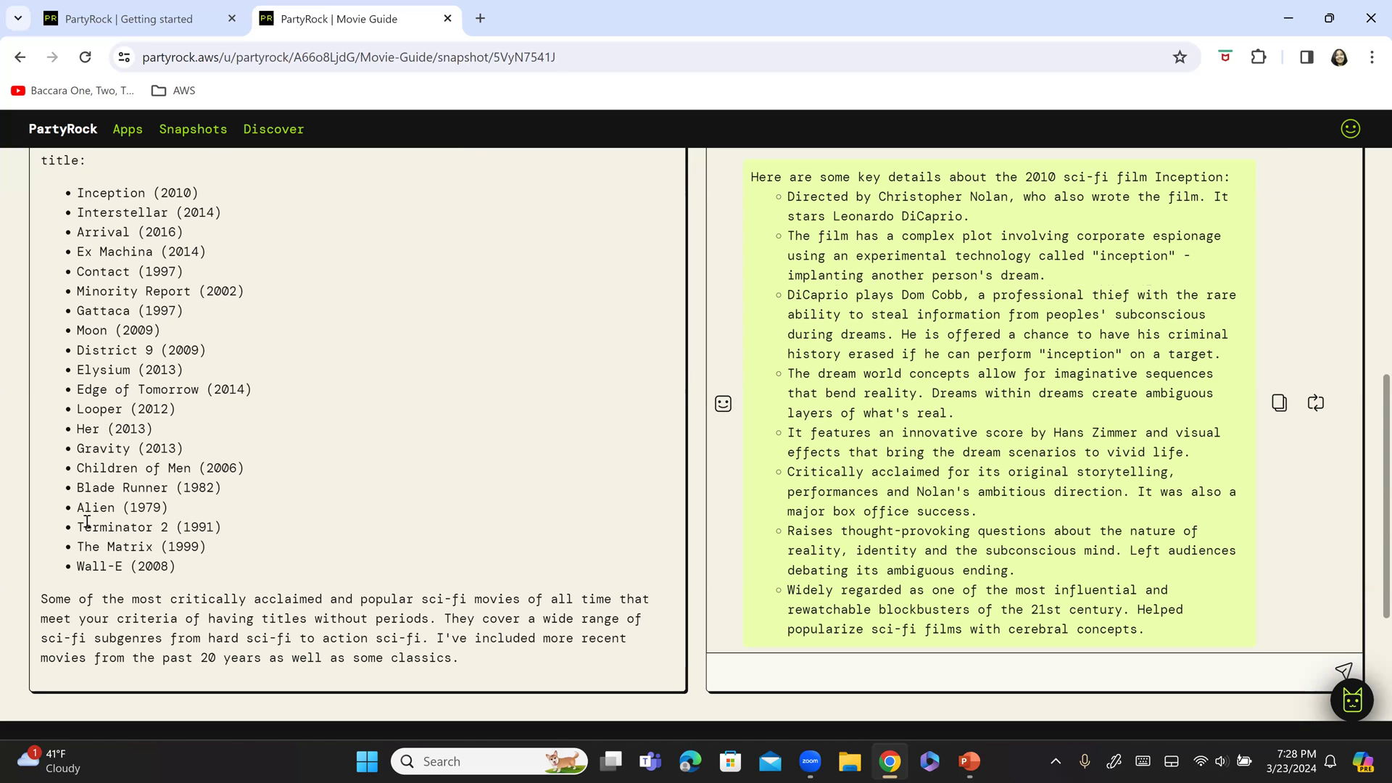
# Step: Copy 'Terminator 2' into the movie chat and send it to get the film's rundown
pyautogui.moveTo(77, 527); pyautogui.dragTo(171, 529)
pyautogui.hotkey('ctrl', 'c')
pyautogui.click(739, 664)
pyautogui.hotkey('ctrl', 'v')
pyautogui.press('Return')
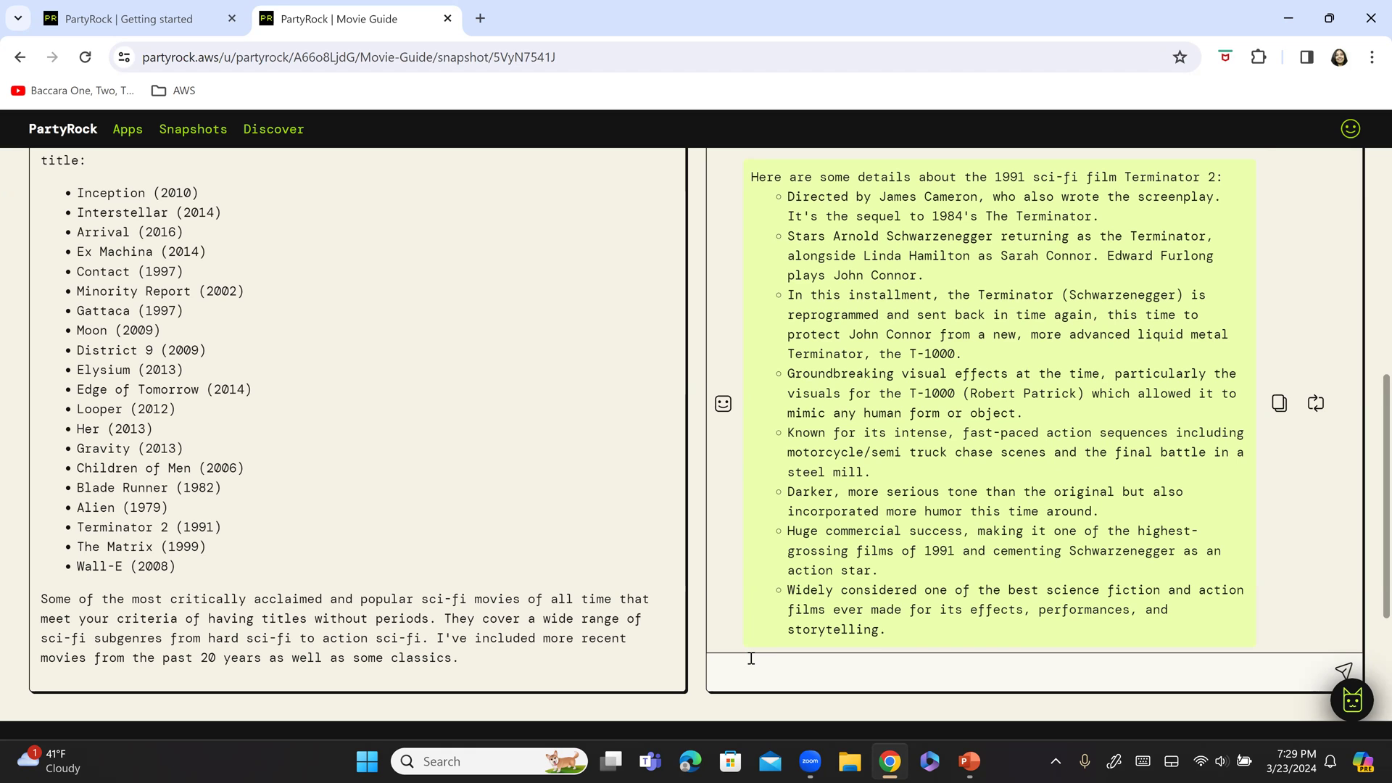
pyautogui.scroll(1, 392, 609)
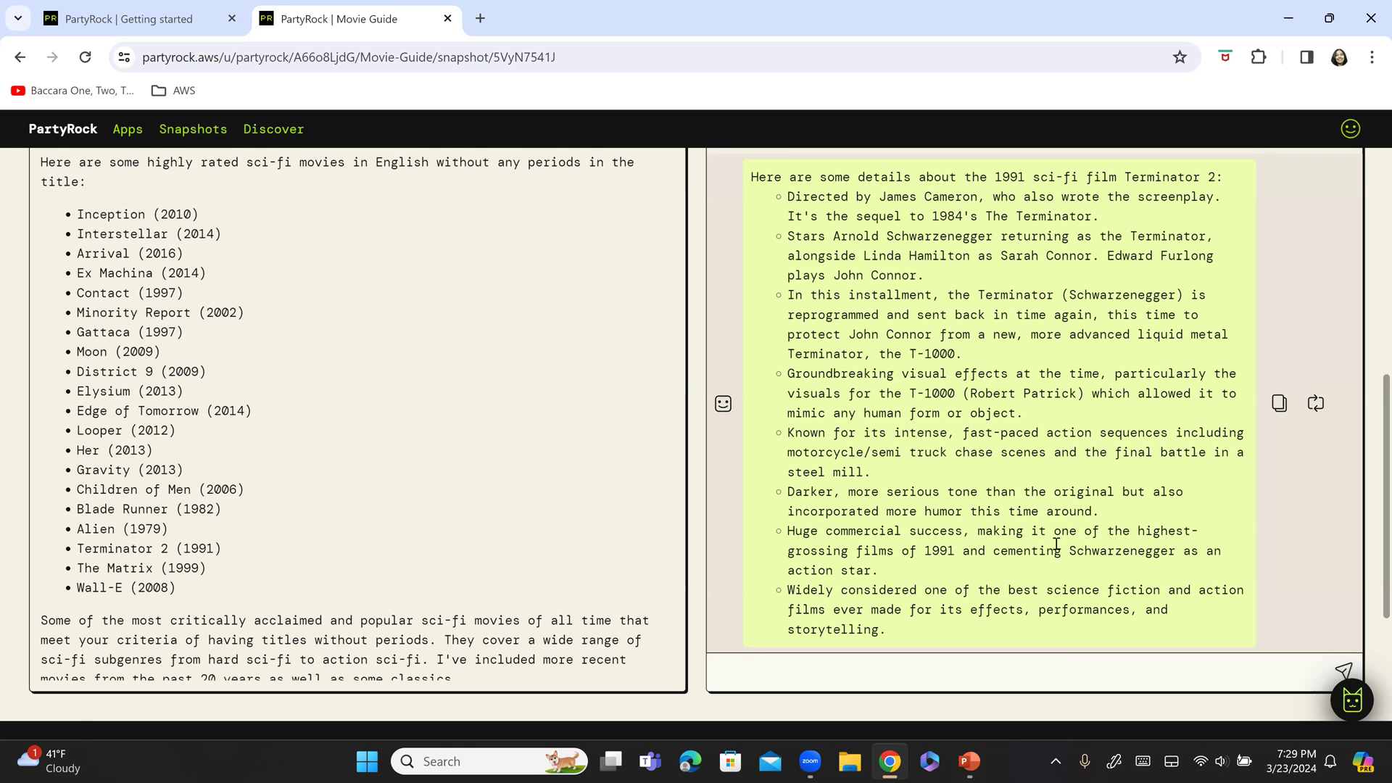
pyautogui.scroll(10, 1057, 544)
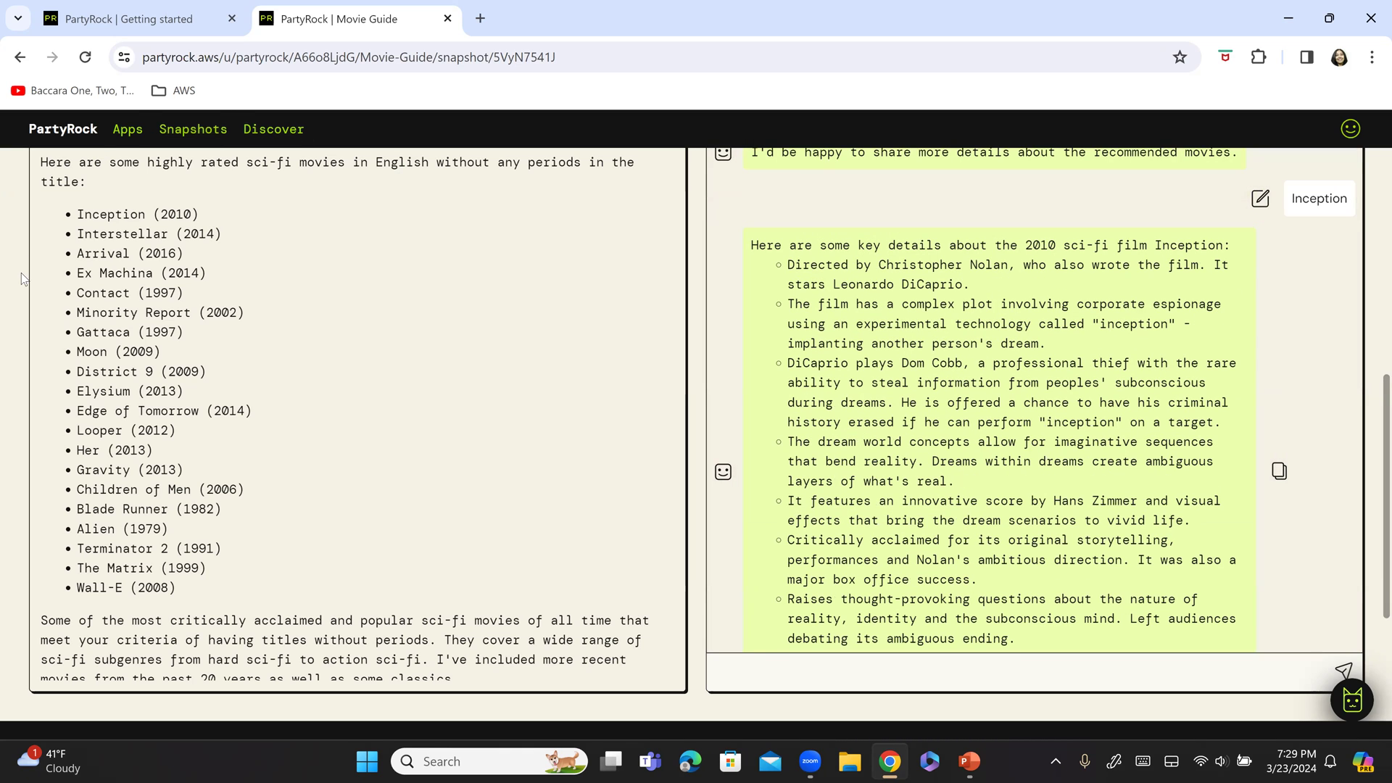
pyautogui.scroll(5, 477, 501)
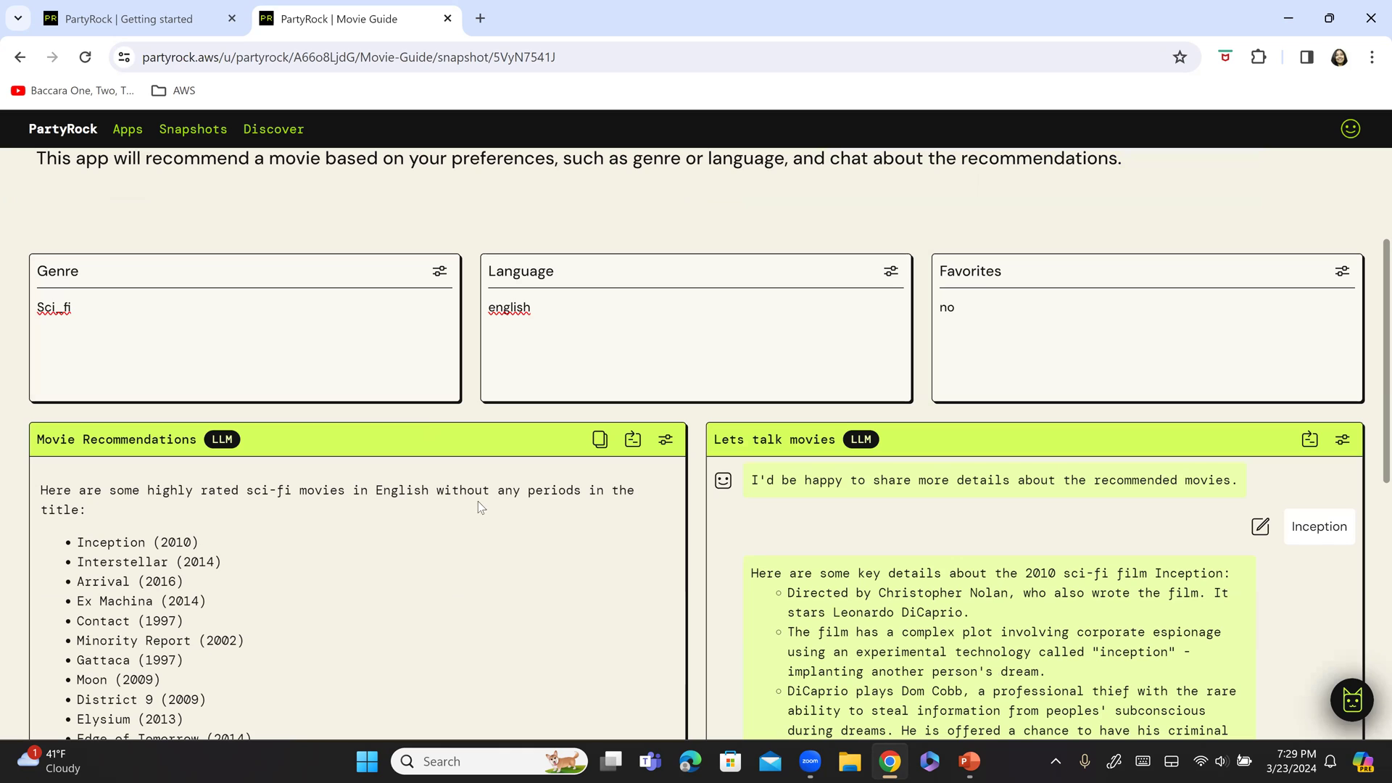
# Step: Switch Language from english to Hindi and review Hindi sci-fi picks like Ra.One and 2.0
pyautogui.scroll(3, 507, 516)
pyautogui.doubleClick(513, 519)
pyautogui.write('Hindi')
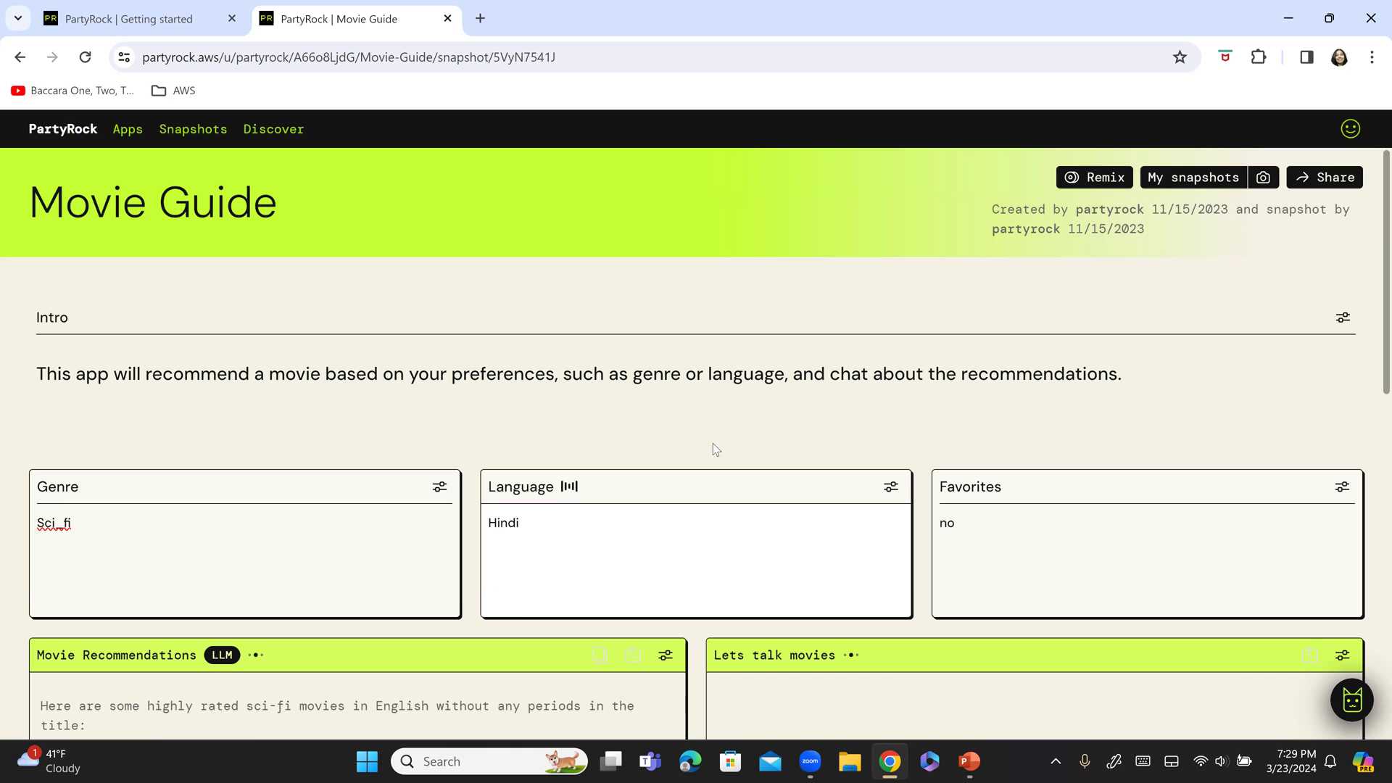
pyautogui.scroll(-2, 575, 447)
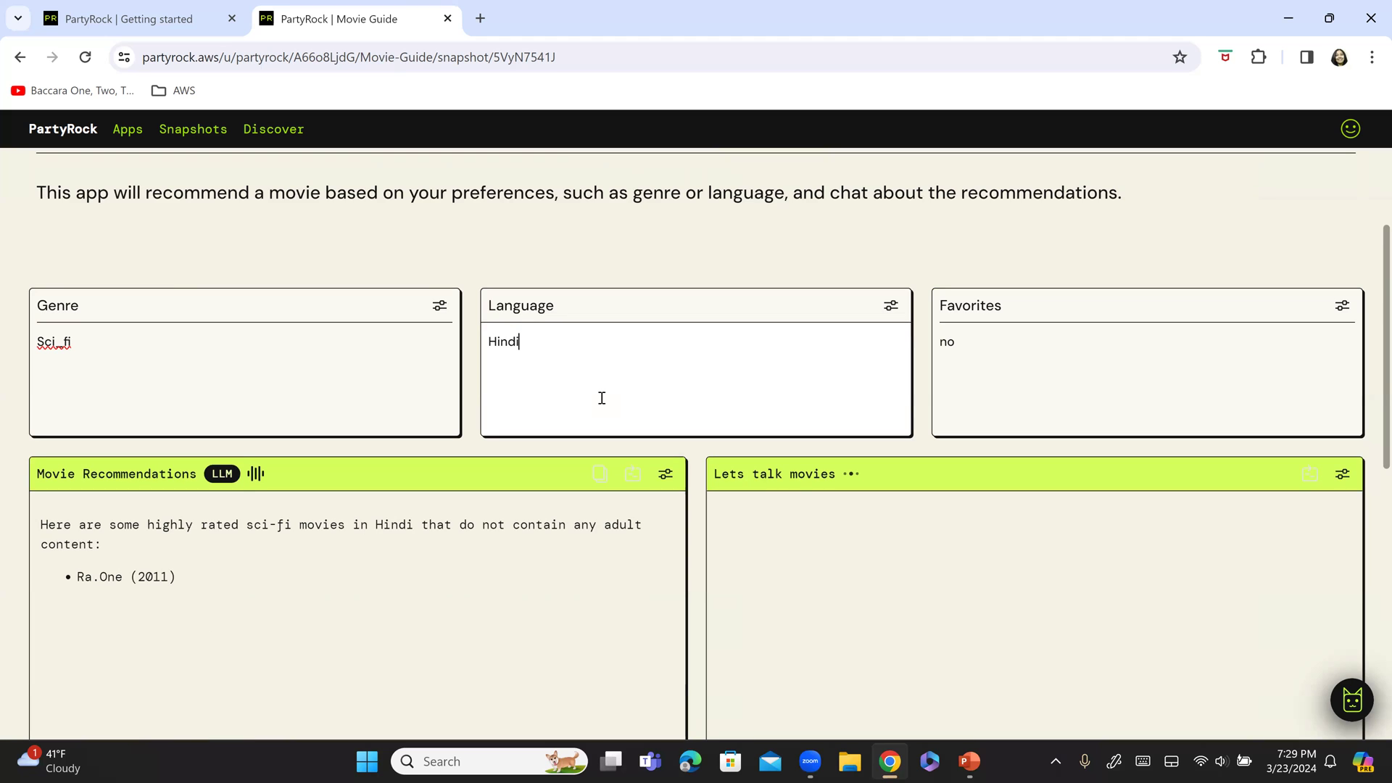
pyautogui.scroll(-2, 595, 404)
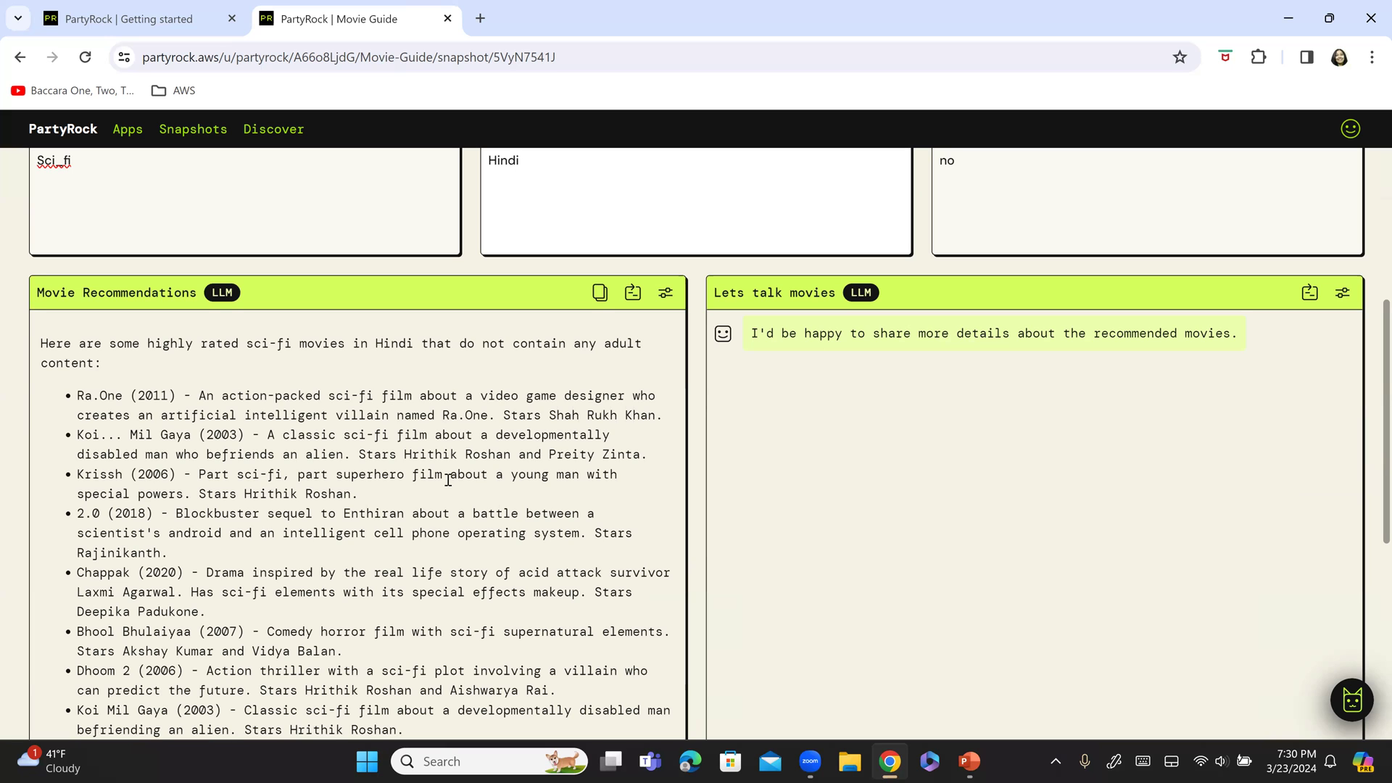
pyautogui.scroll(3, 379, 424)
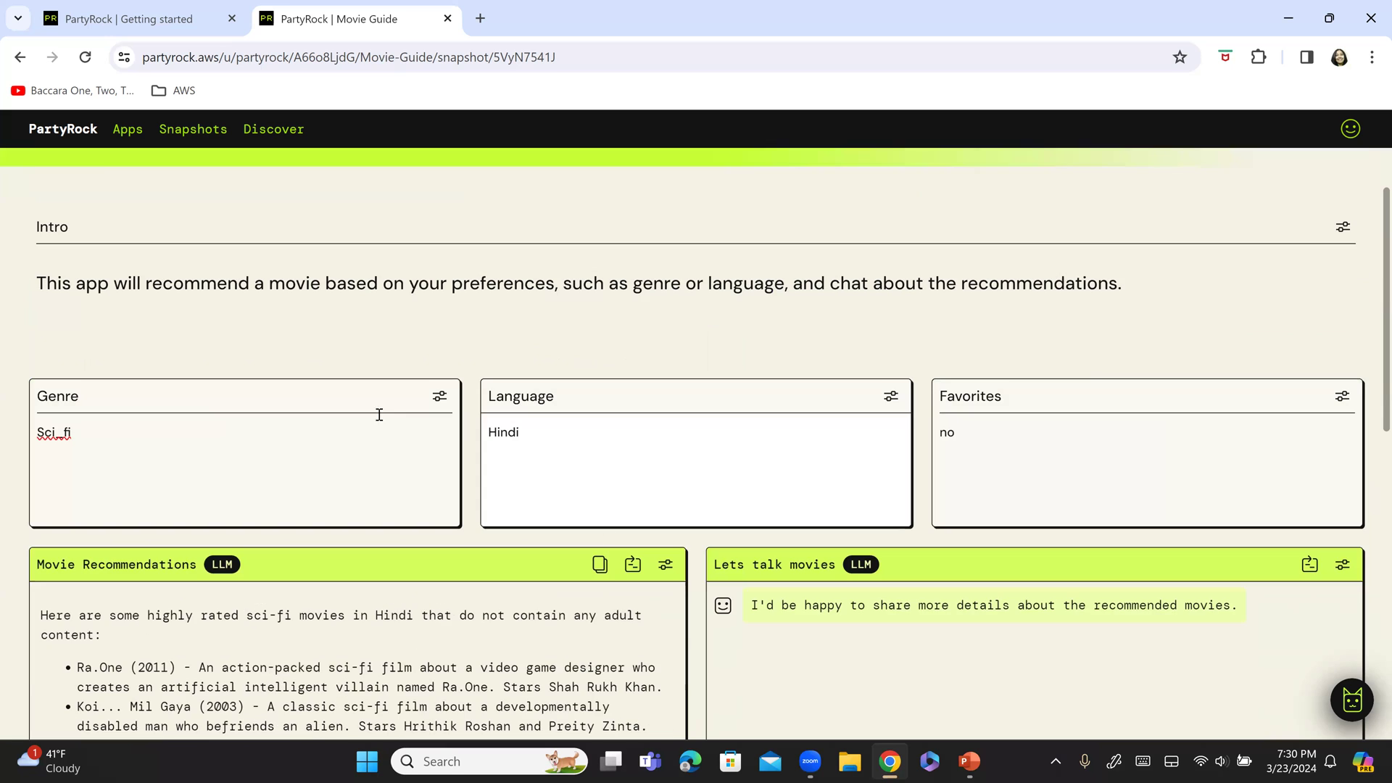
pyautogui.scroll(1, 32, 152)
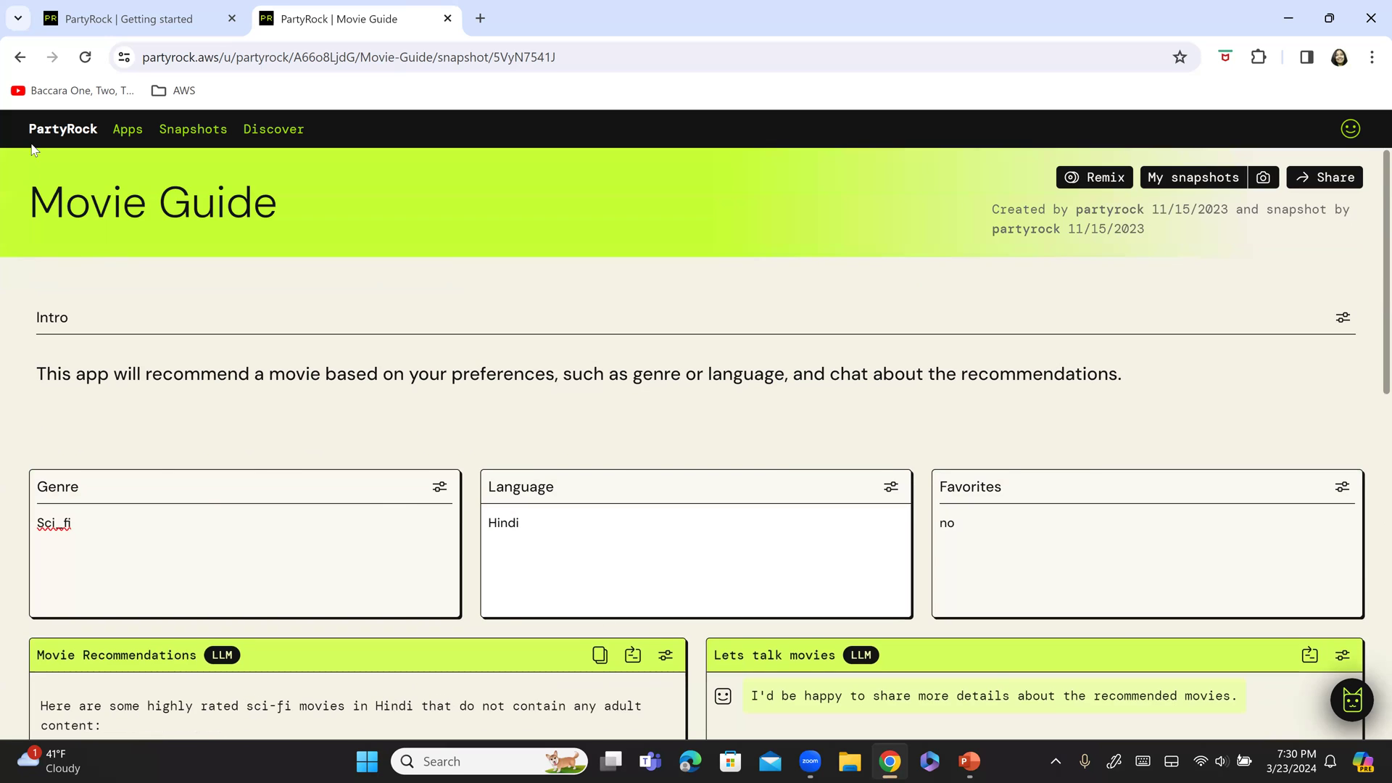
# Step: Go back to the featured apps, advance the carousel, and open Team Builder
pyautogui.click(20, 61)
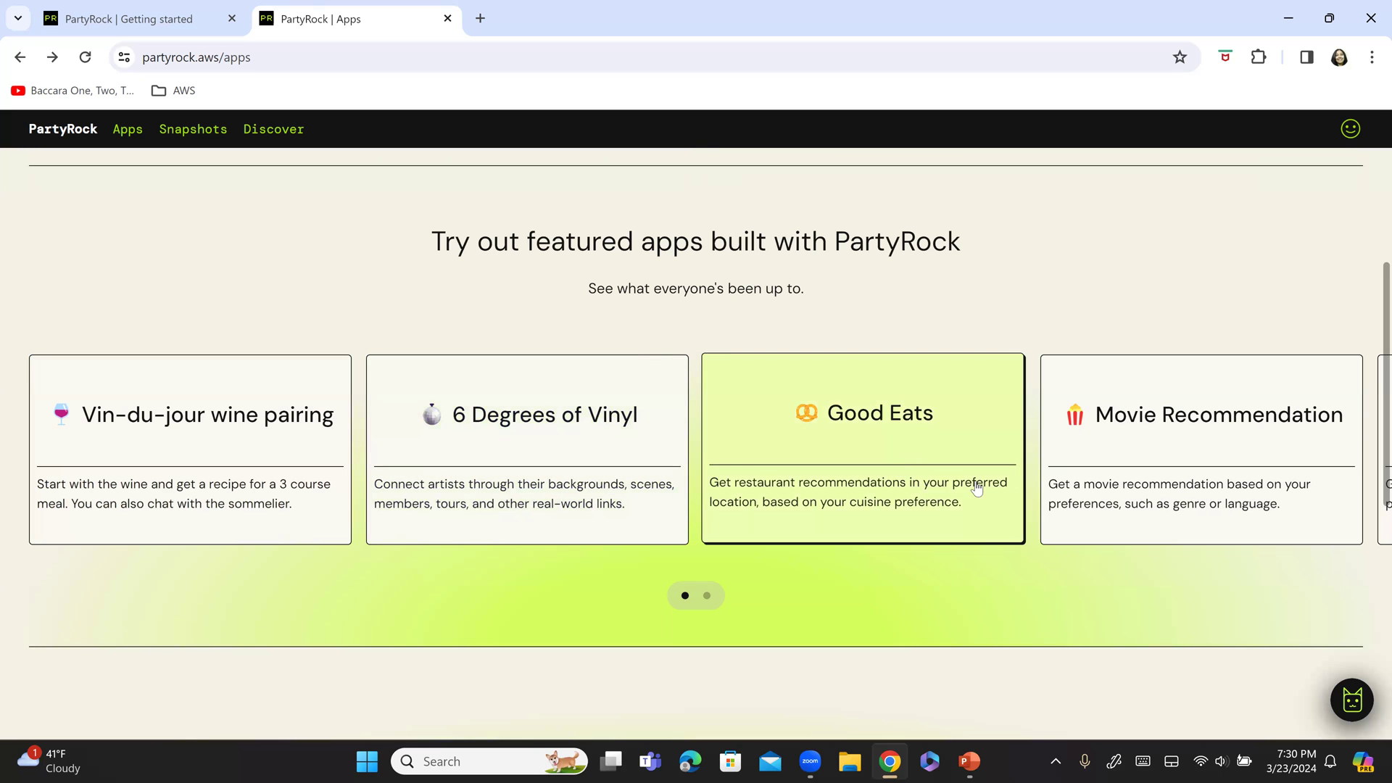
pyautogui.click(709, 603)
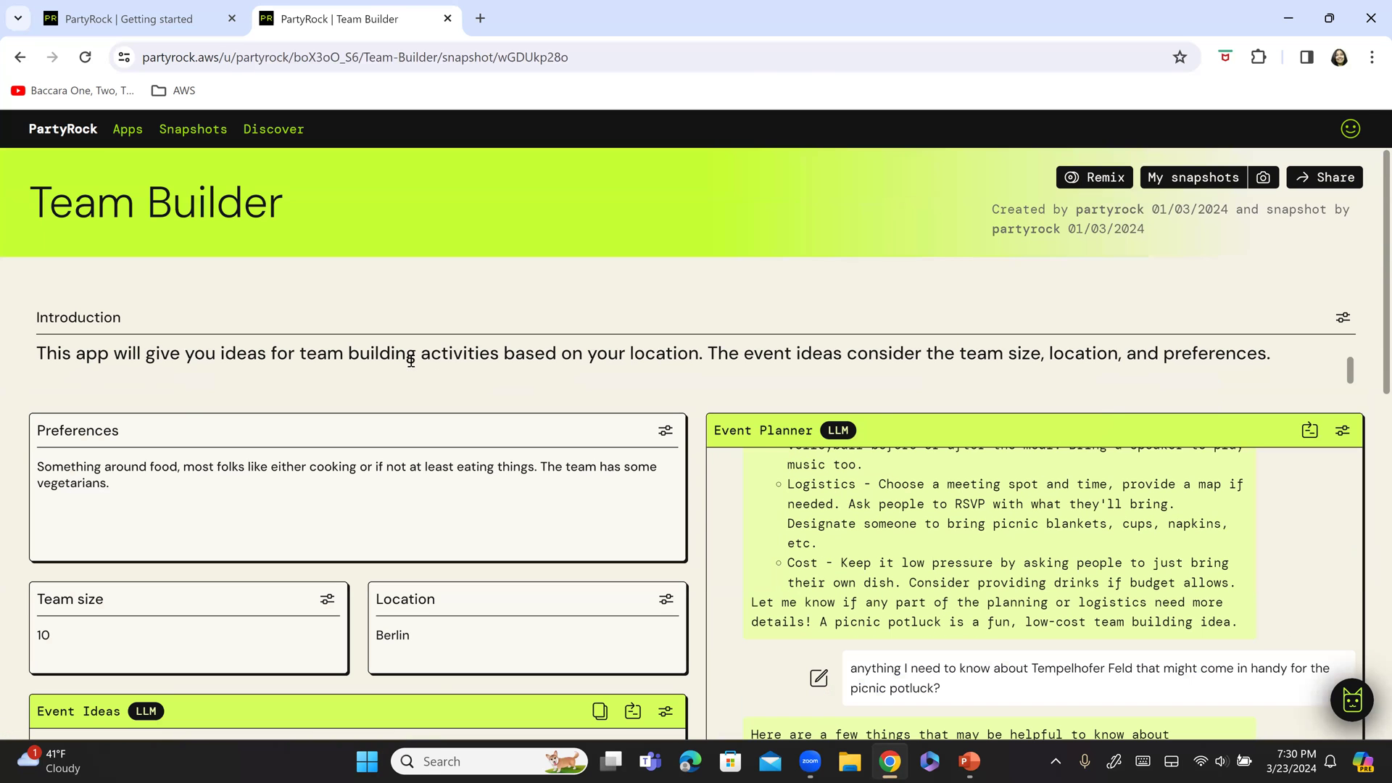
pyautogui.scroll(-1, 411, 361)
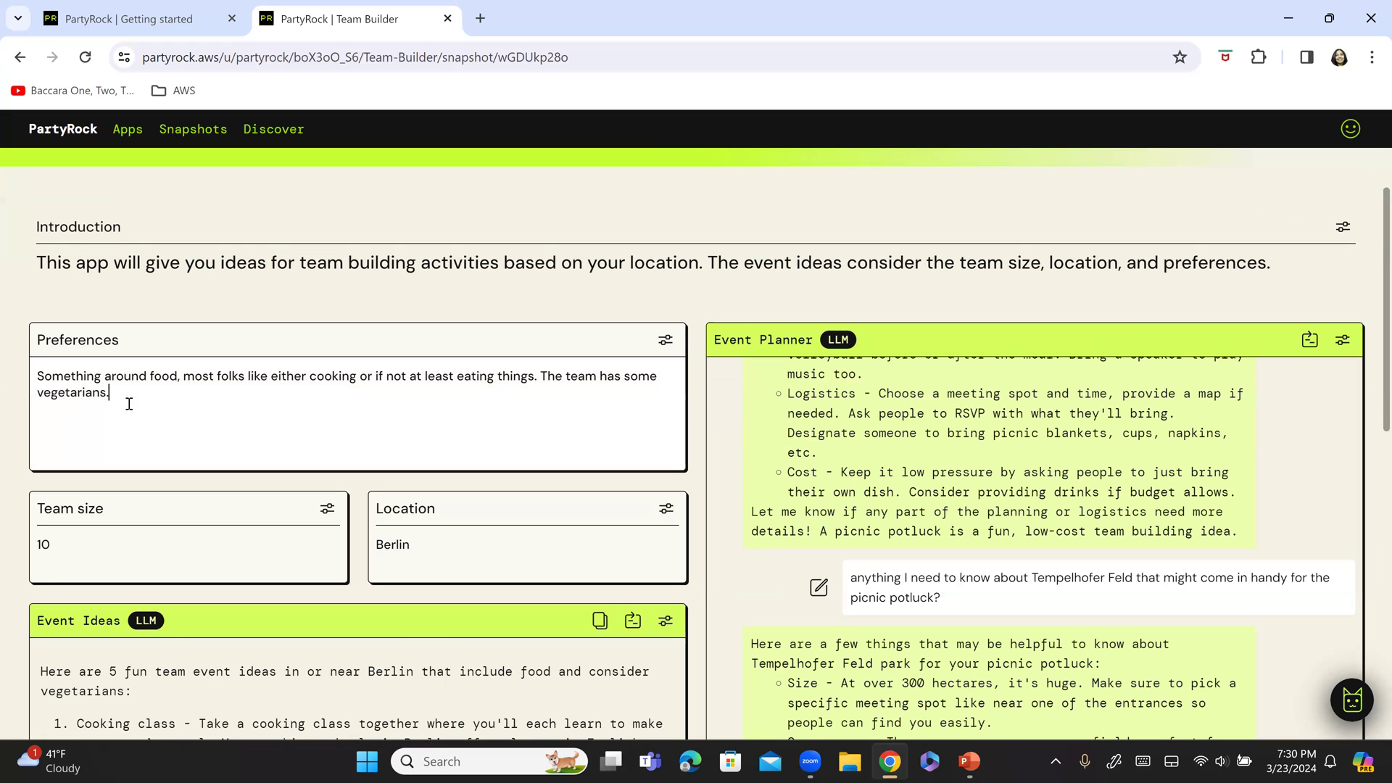
pyautogui.moveTo(134, 401); pyautogui.dragTo(40, 363)
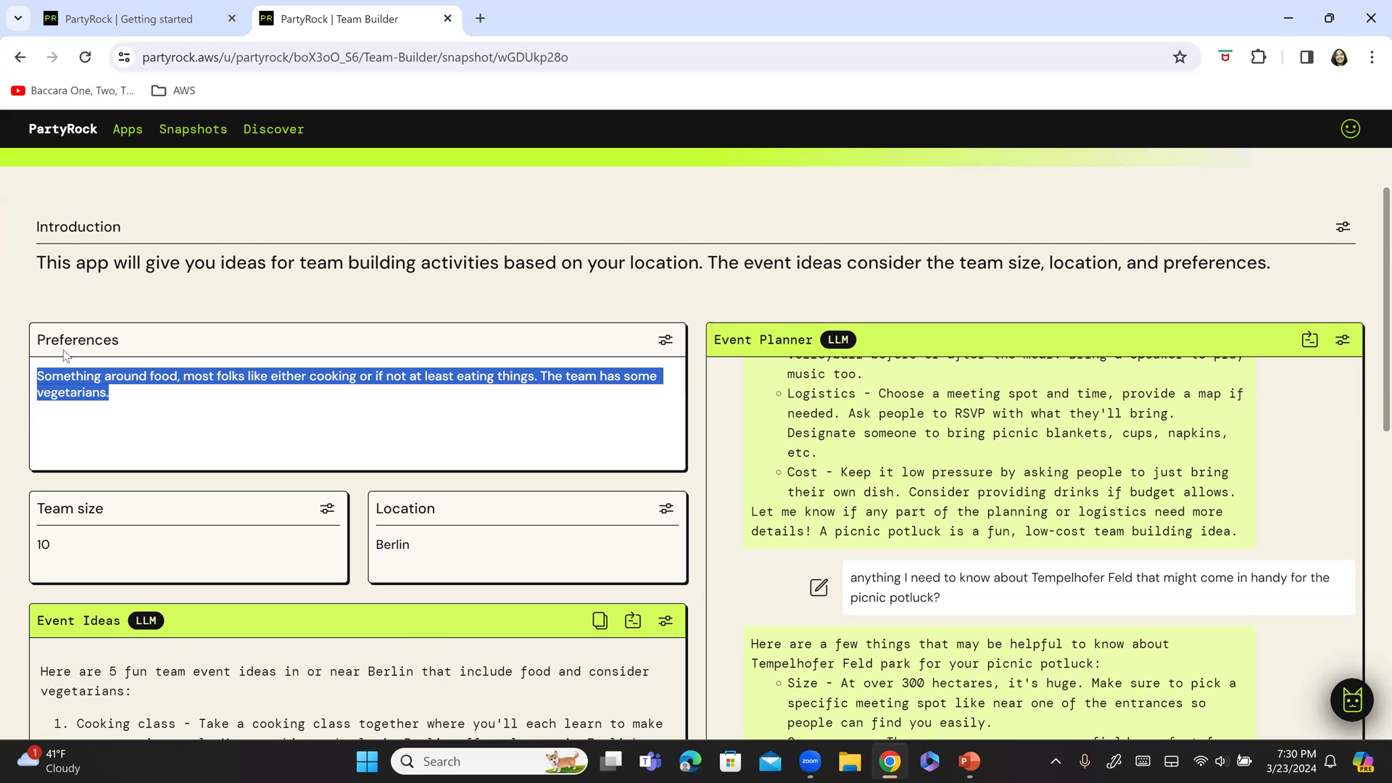
pyautogui.write('Walking')
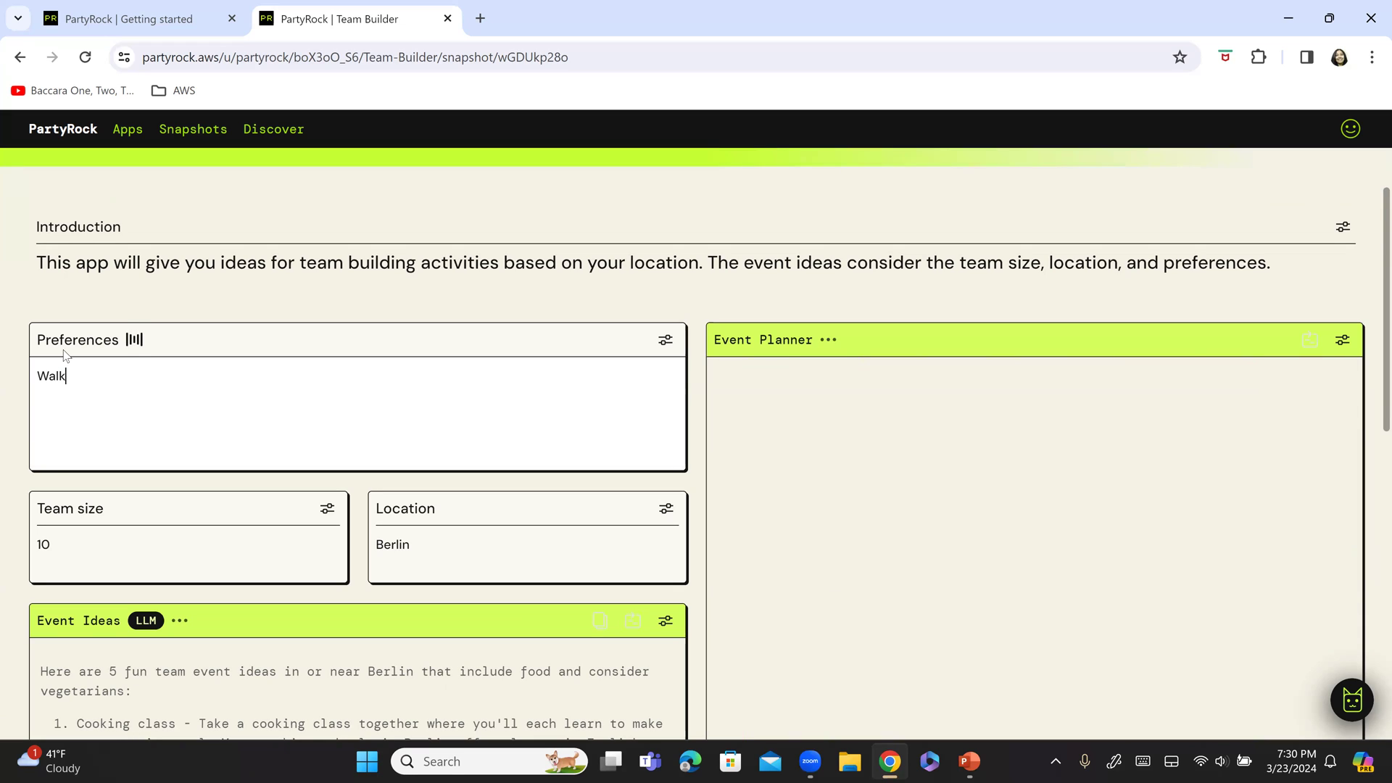
pyautogui.doubleClick(84, 543)
pyautogui.write('5')
pyautogui.doubleClick(391, 547)
pyautogui.write('London')
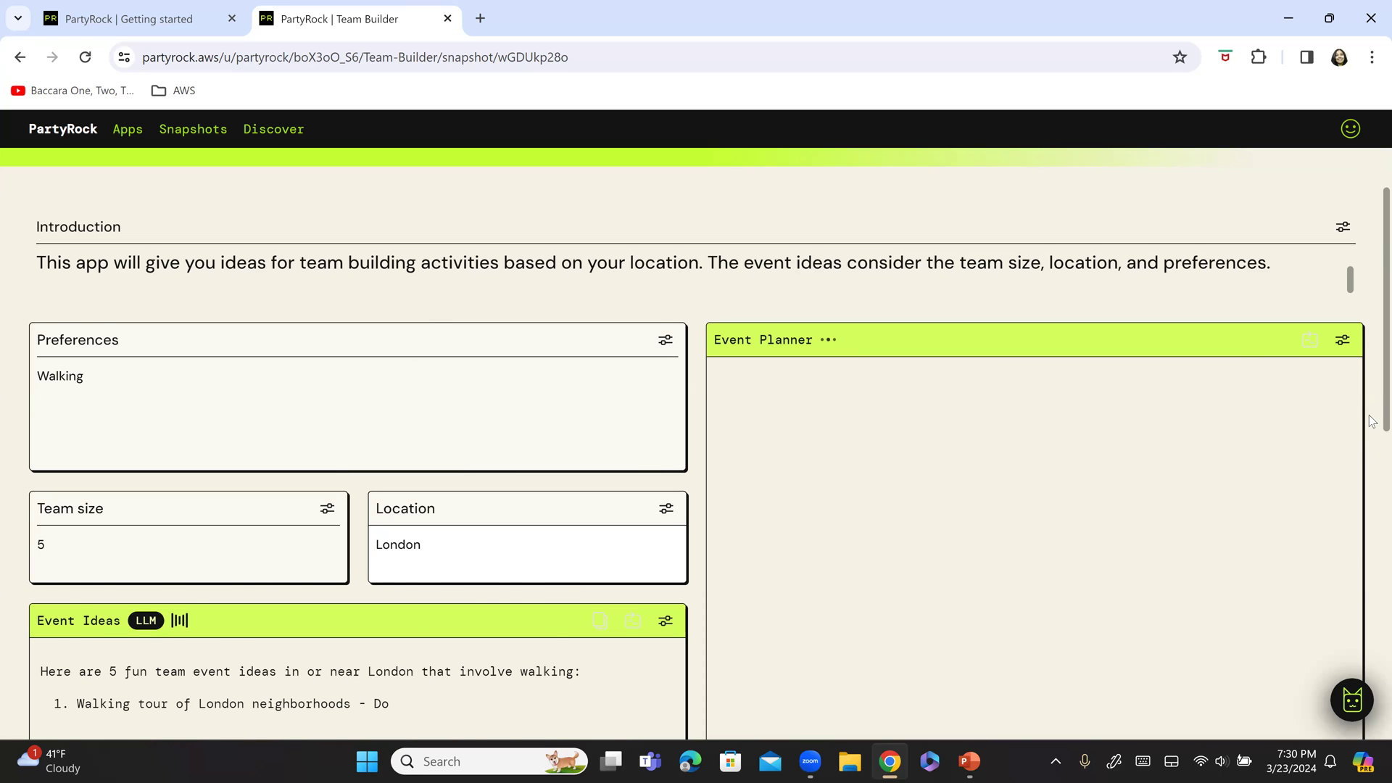
pyautogui.scroll(-1, 1372, 421)
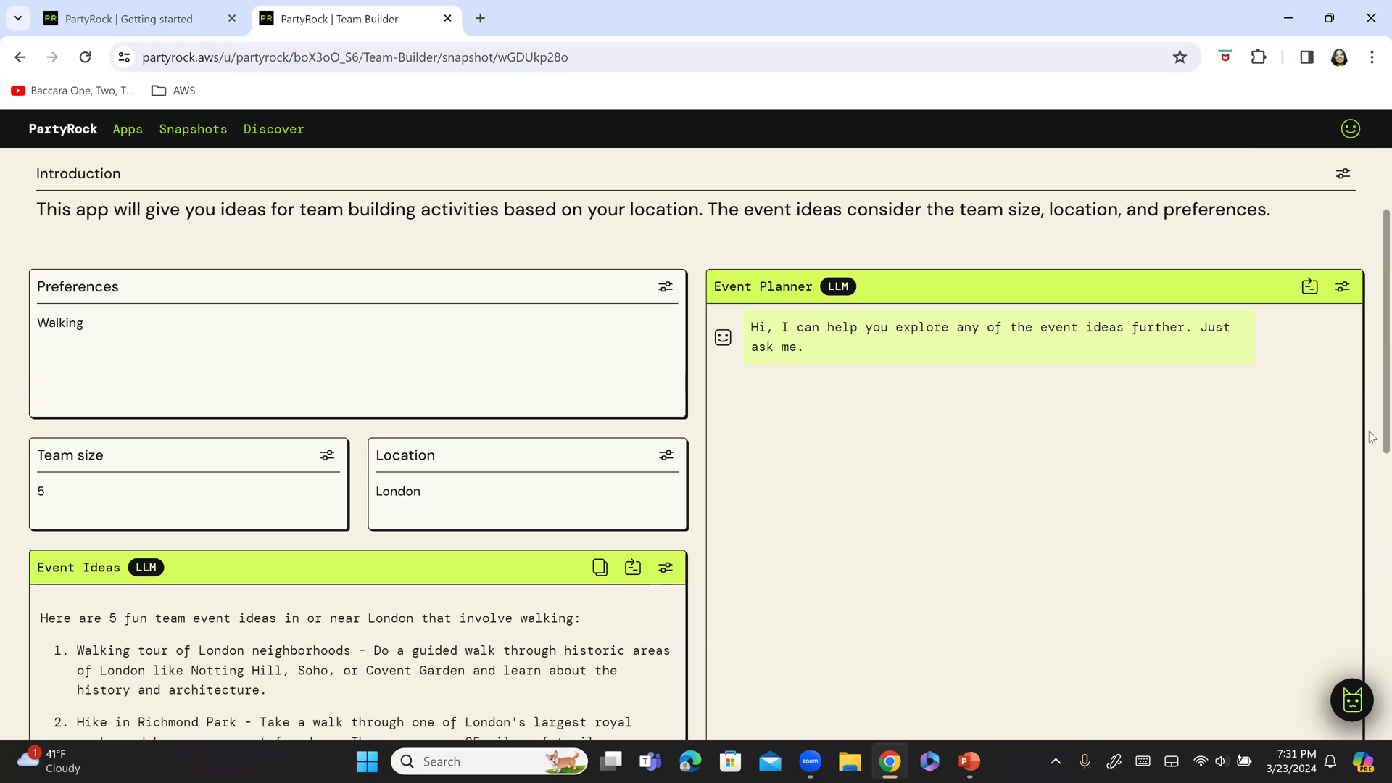
pyautogui.scroll(-3, 1372, 508)
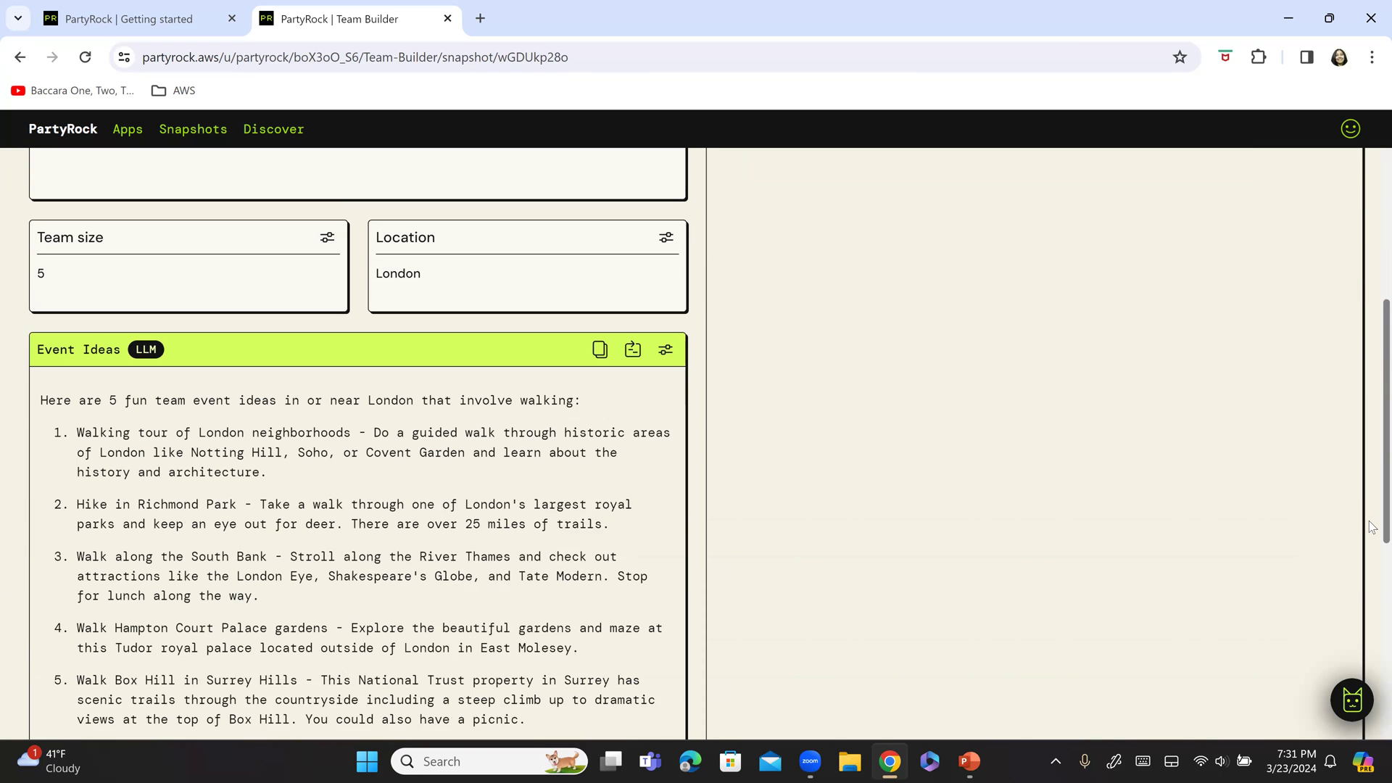
pyautogui.scroll(-1, 1373, 527)
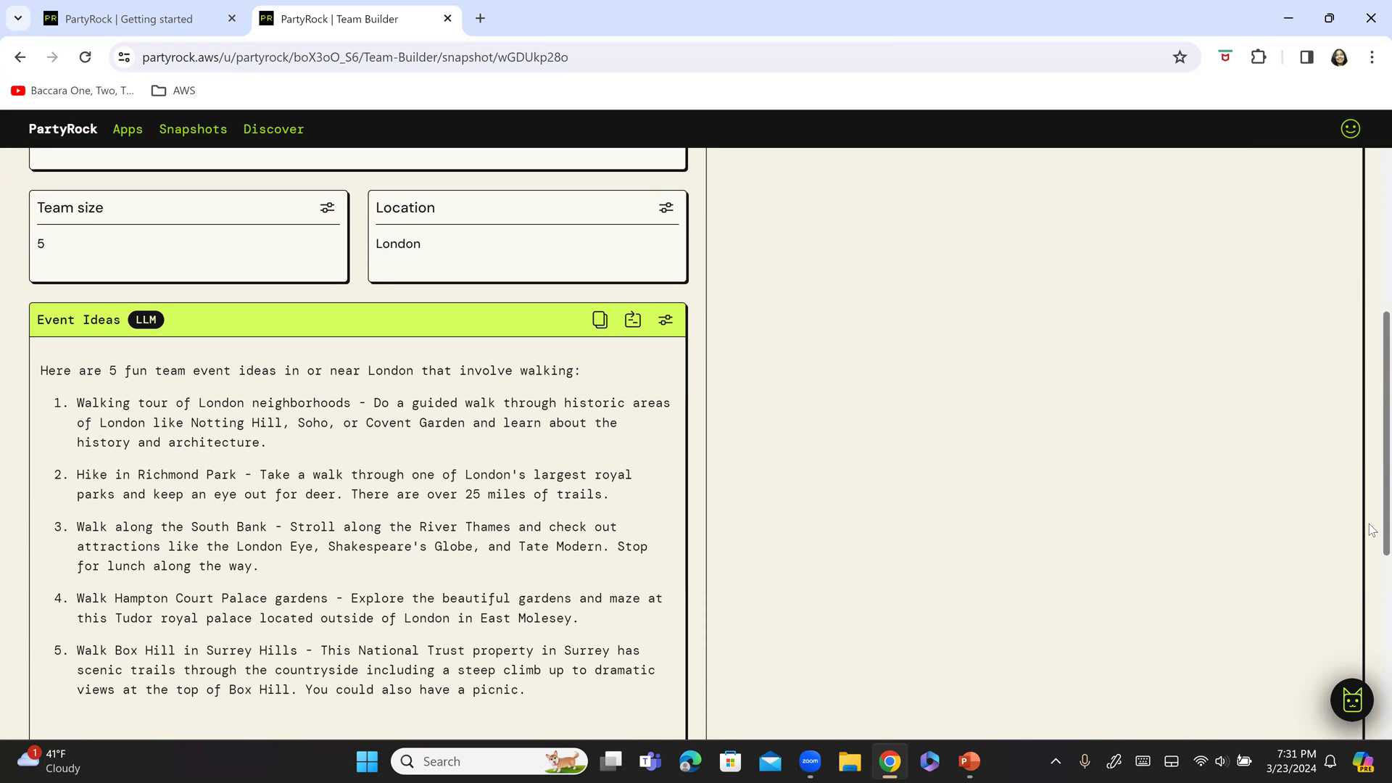
pyautogui.scroll(-1, 1373, 536)
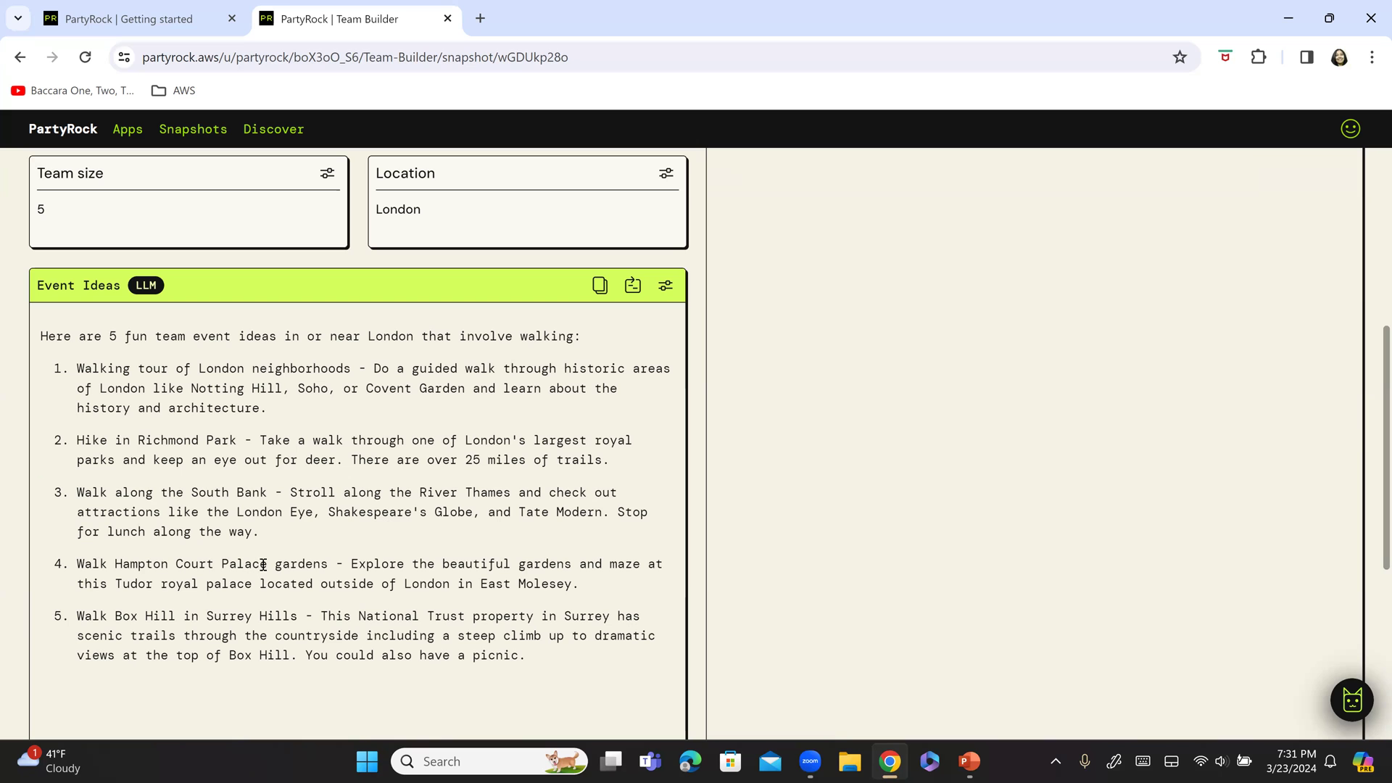
pyautogui.scroll(-1, 319, 563)
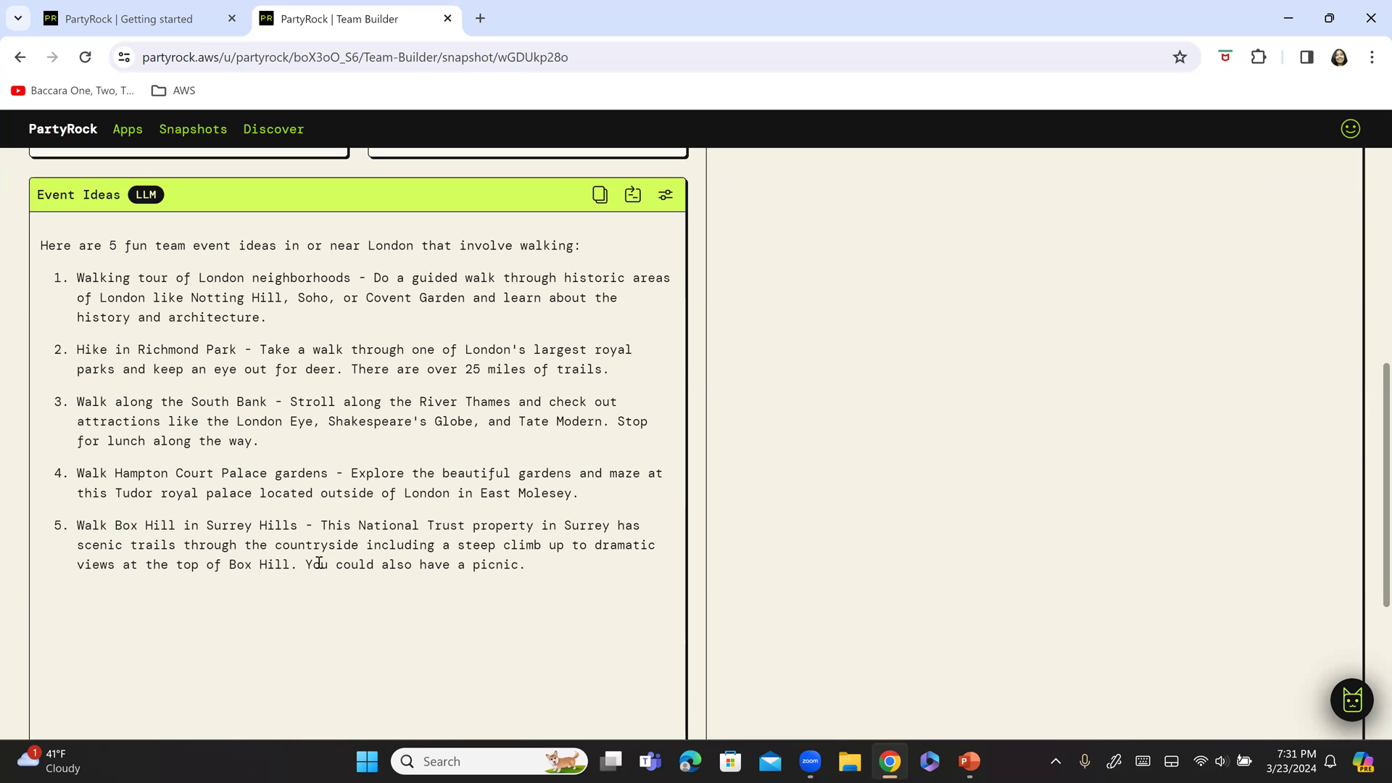
pyautogui.scroll(6, 319, 564)
pyautogui.scroll(-2, 320, 564)
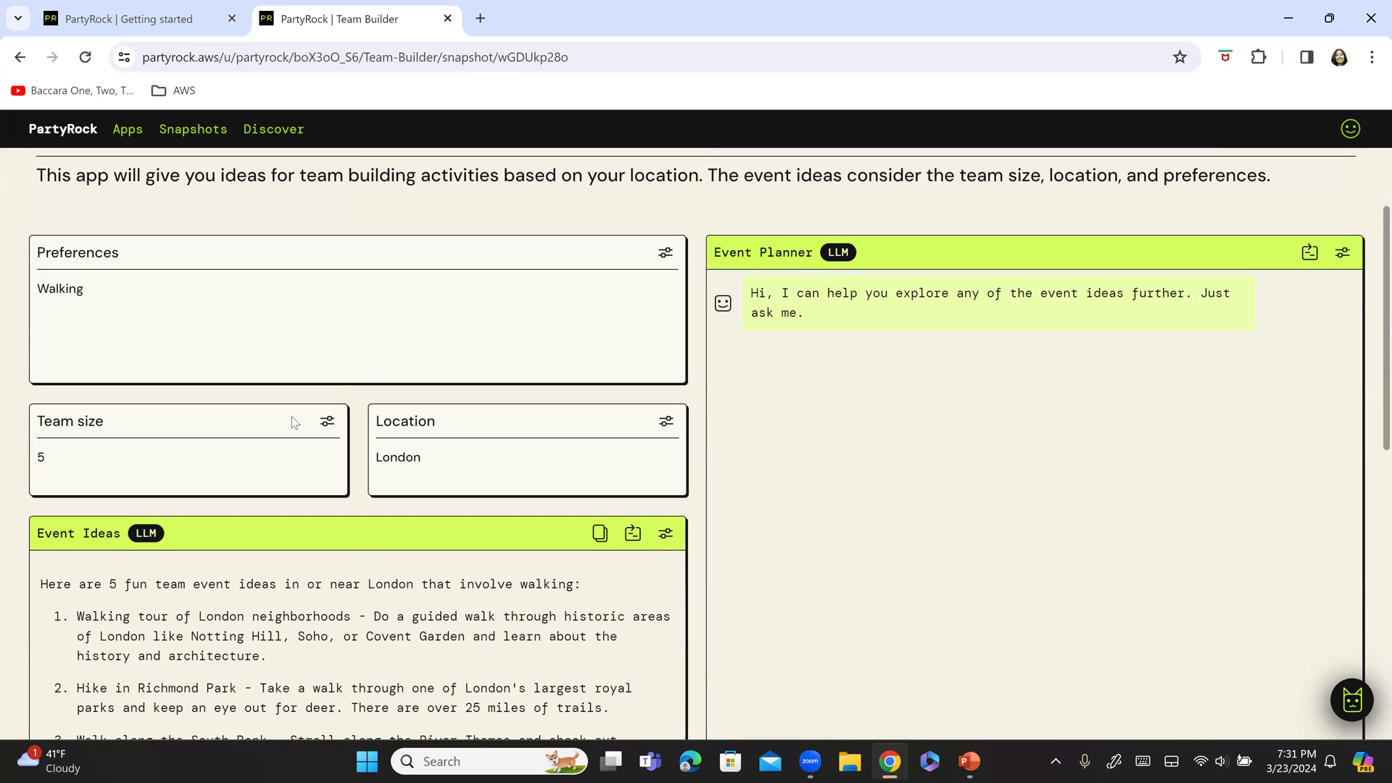
# Step: Replace London with Mumbai as the Location and review the Mumbai walking event ideas
pyautogui.doubleClick(397, 457)
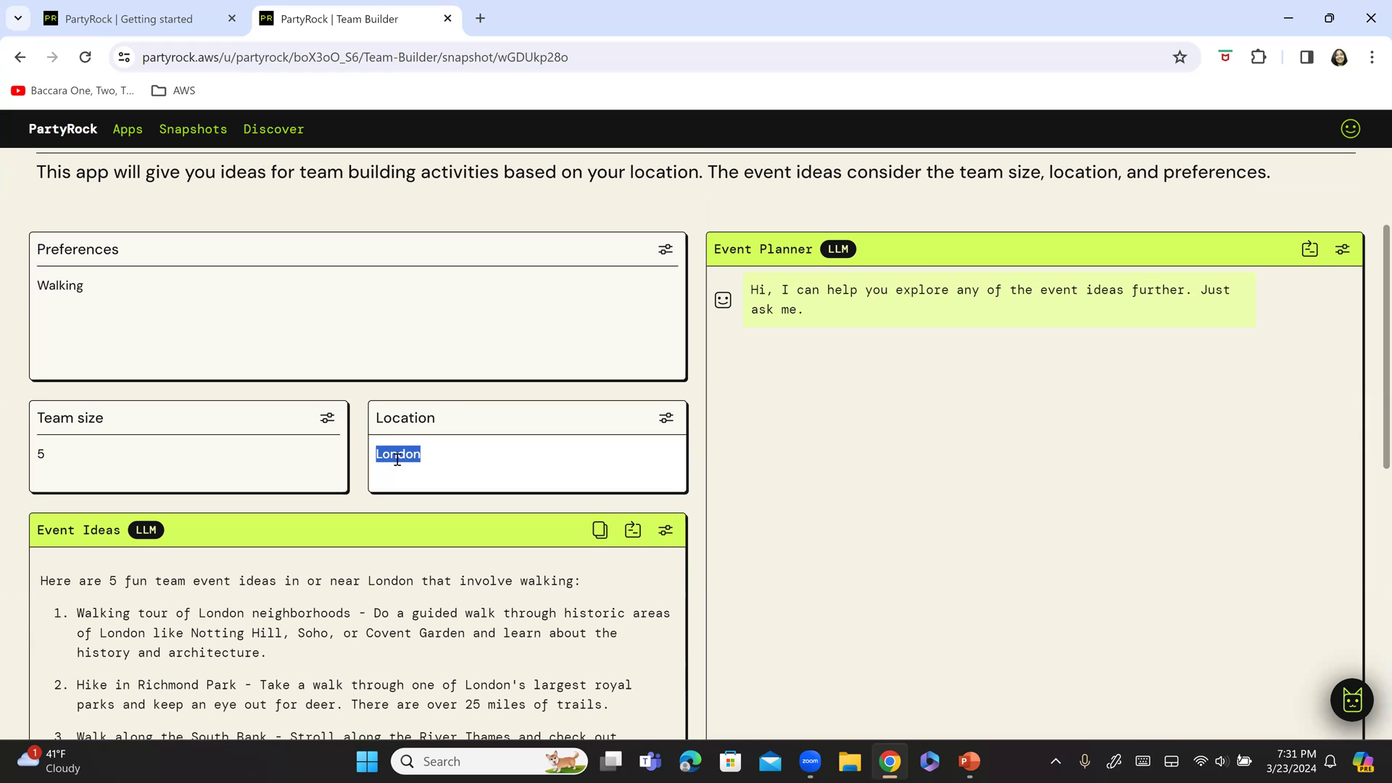
pyautogui.write('Mumbai')
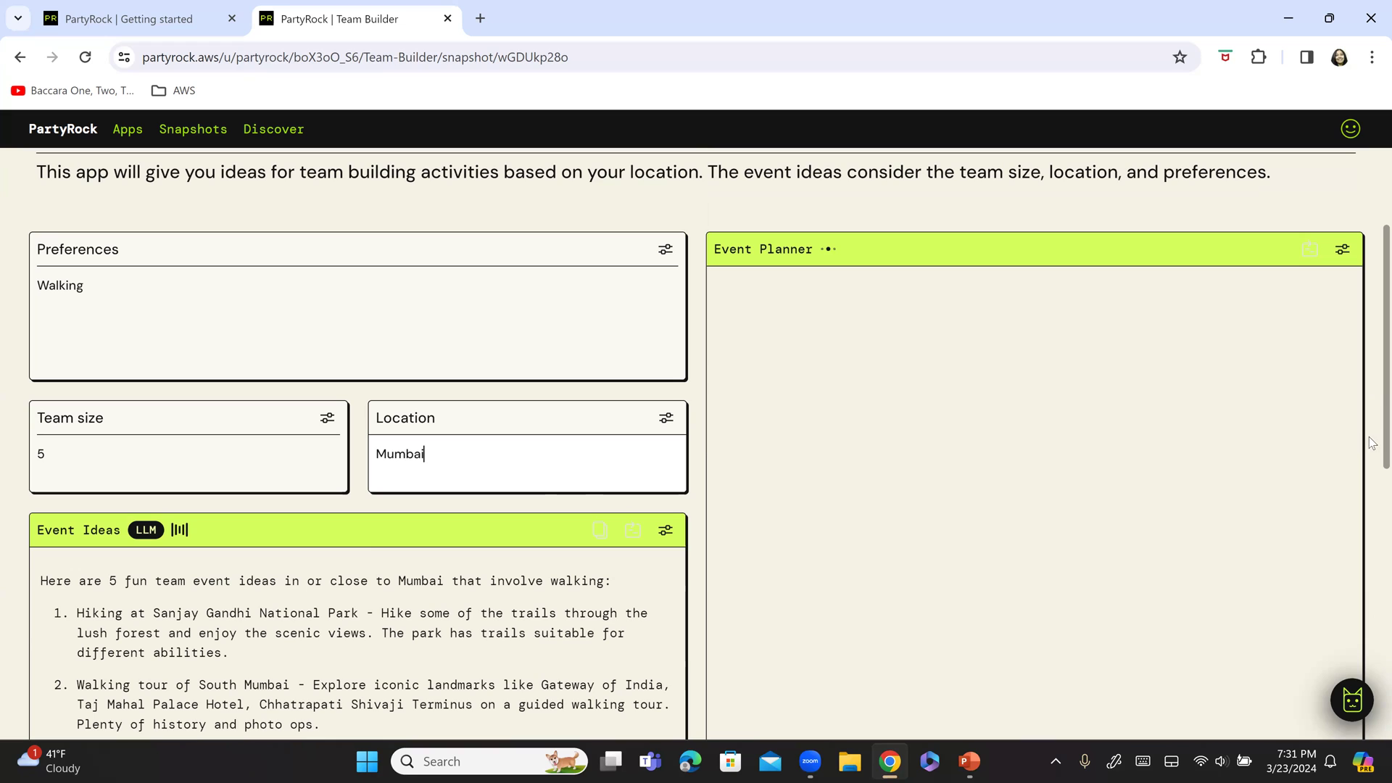
pyautogui.scroll(-1, 1371, 453)
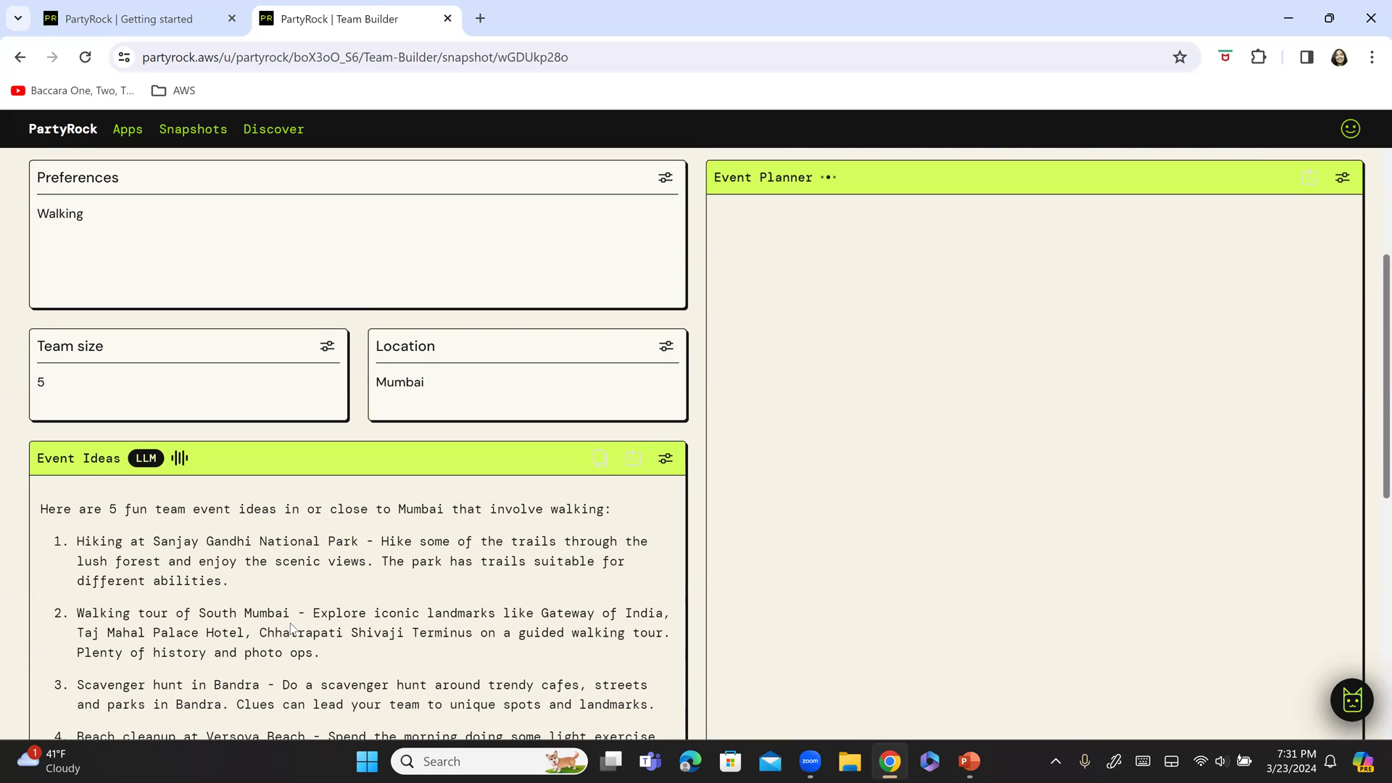
pyautogui.scroll(-1, 309, 622)
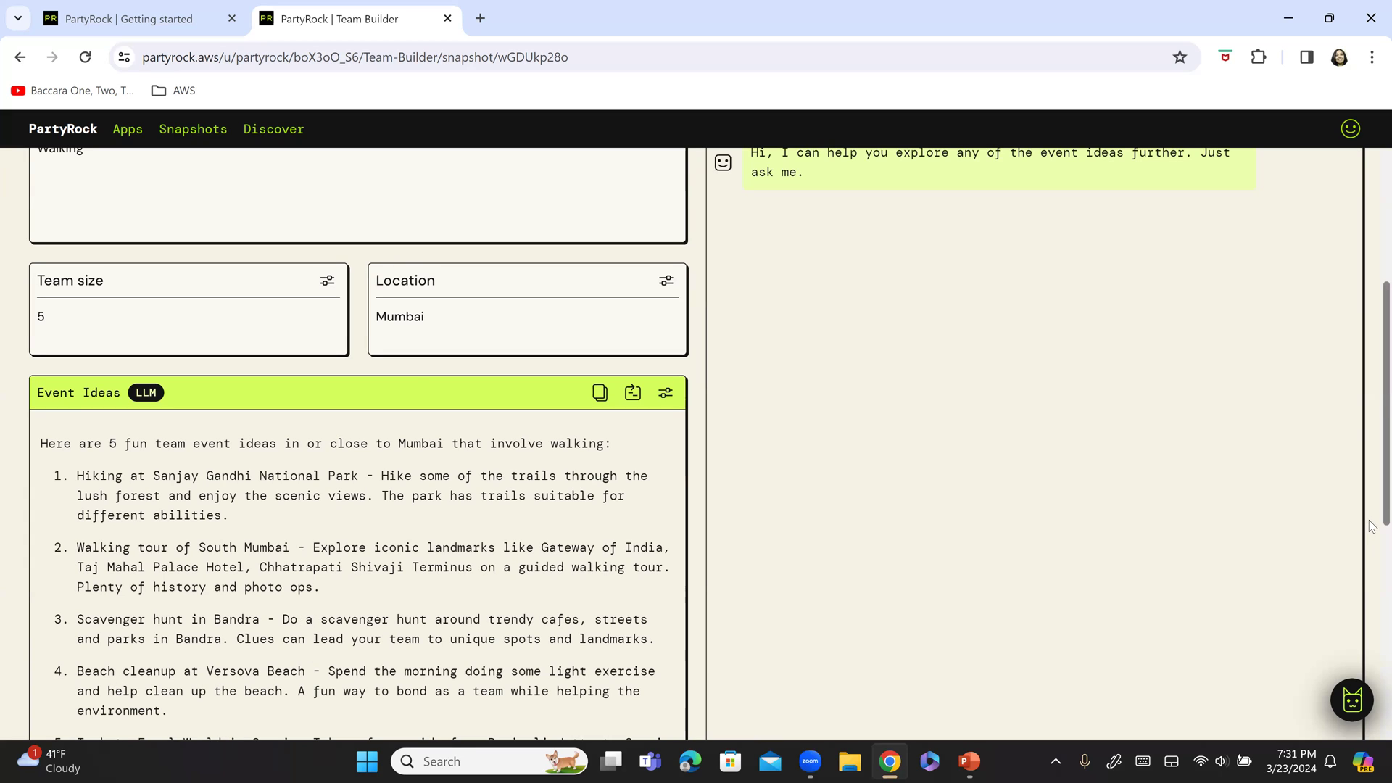
# Step: Set the team size to 10 and the preference to Beaches
pyautogui.click(71, 325)
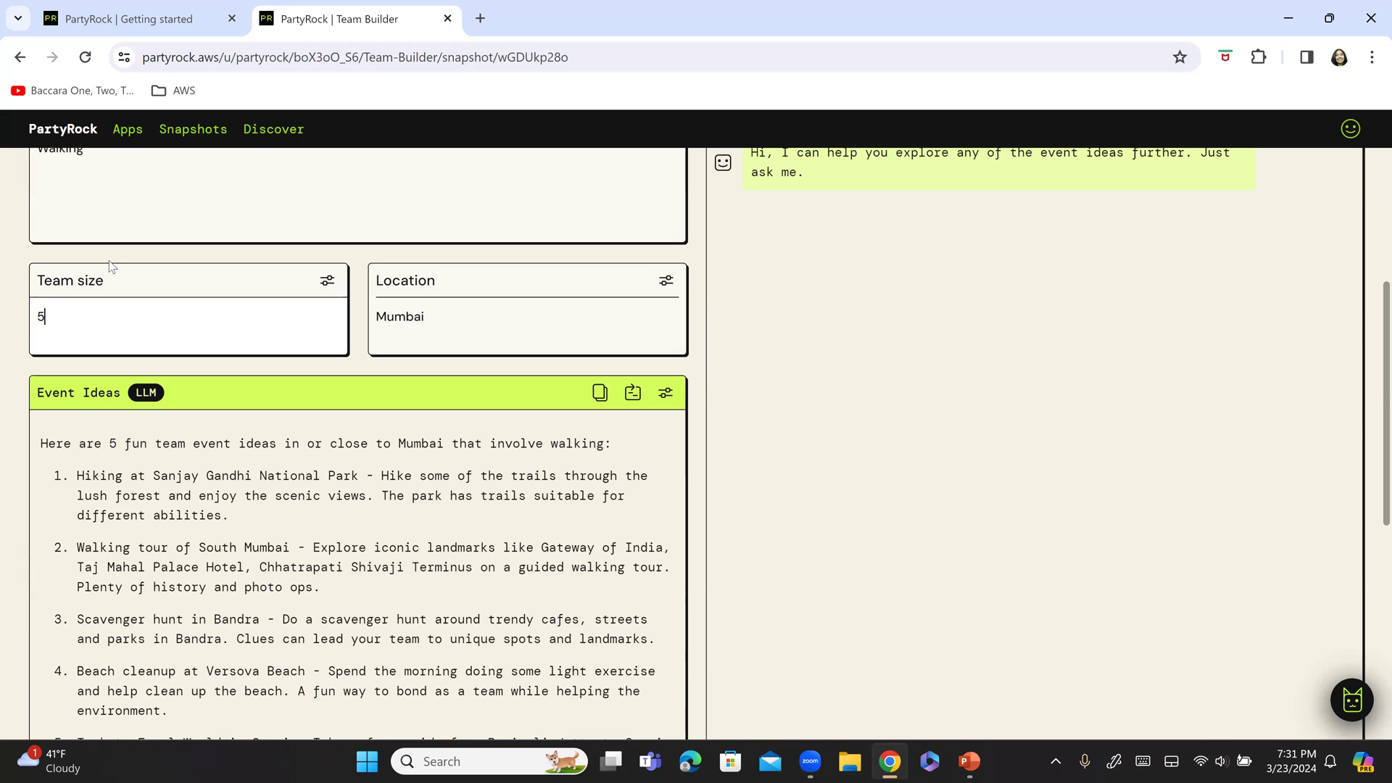
pyautogui.press('BackSpace')
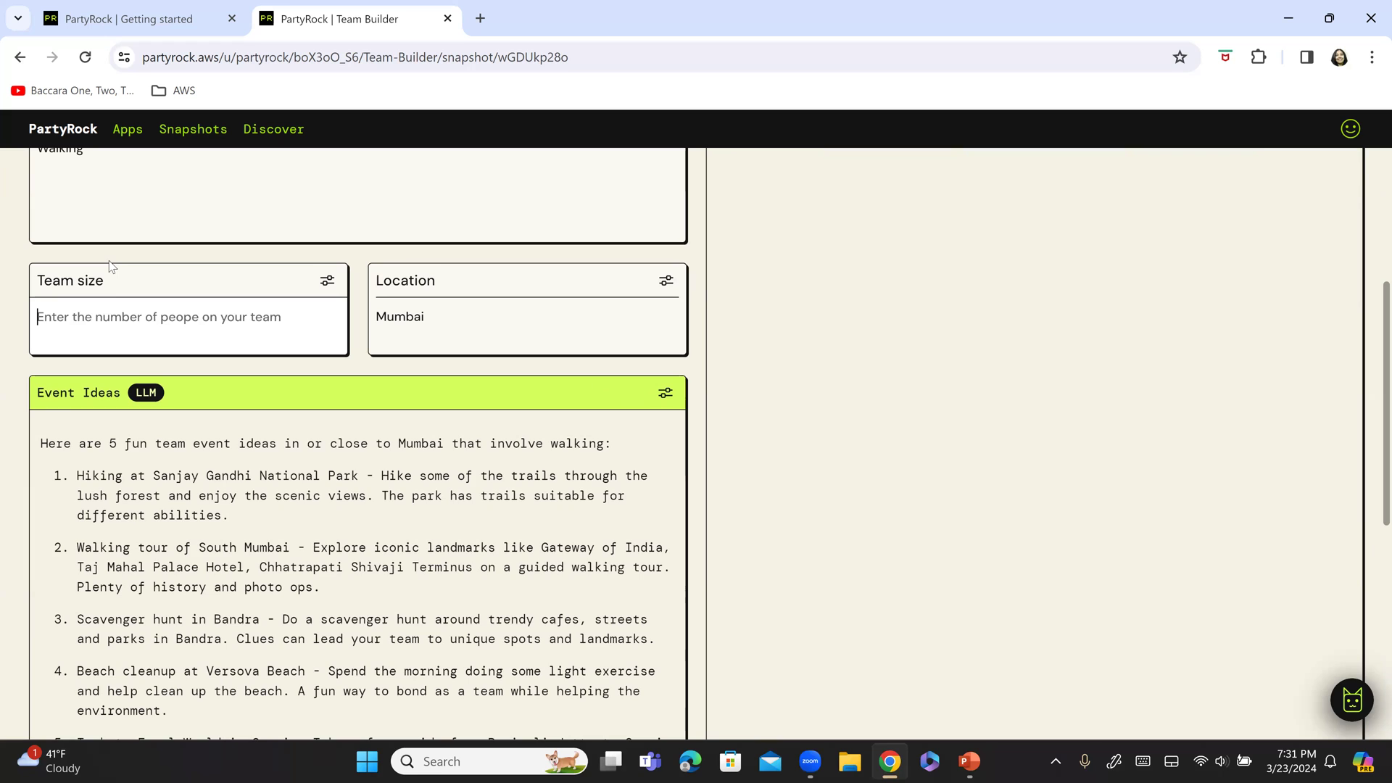
pyautogui.write('10')
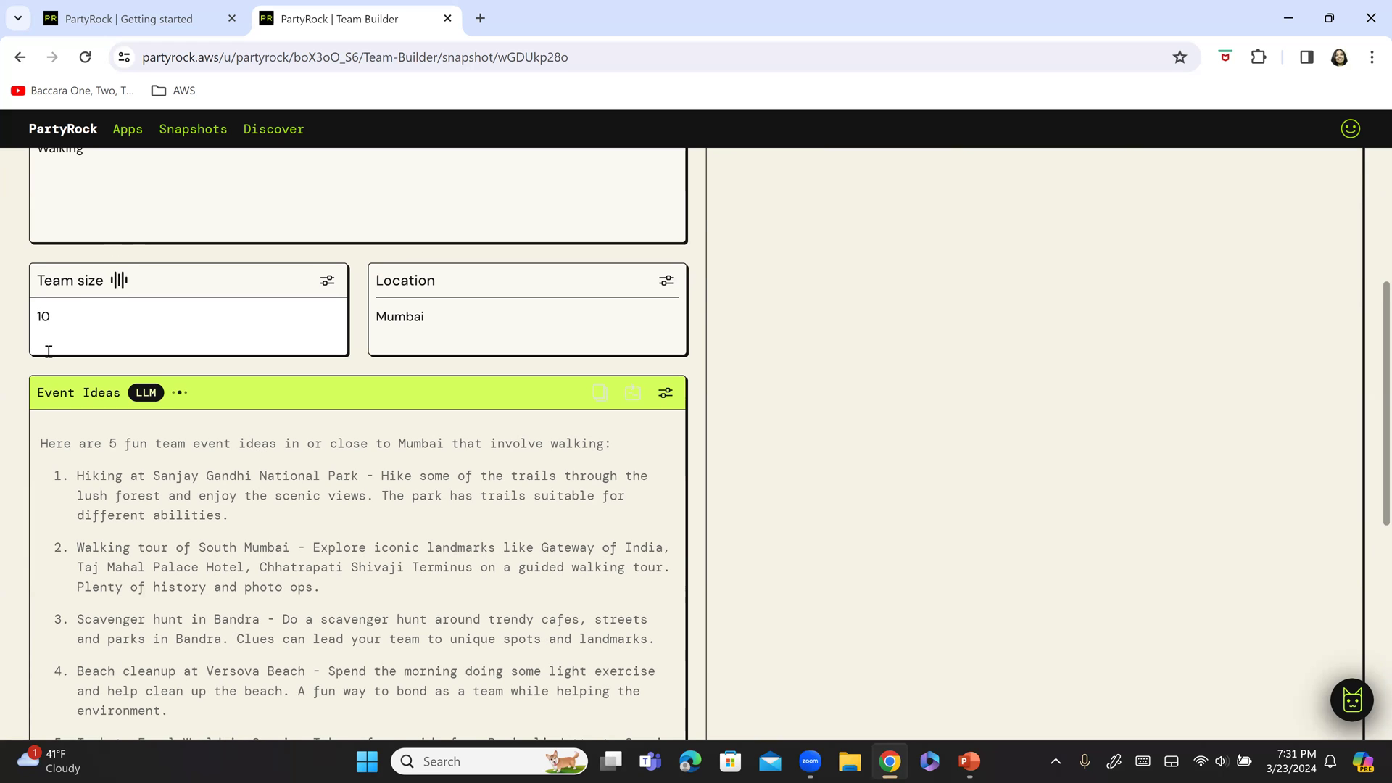
pyautogui.scroll(3, 49, 351)
pyautogui.doubleClick(60, 330)
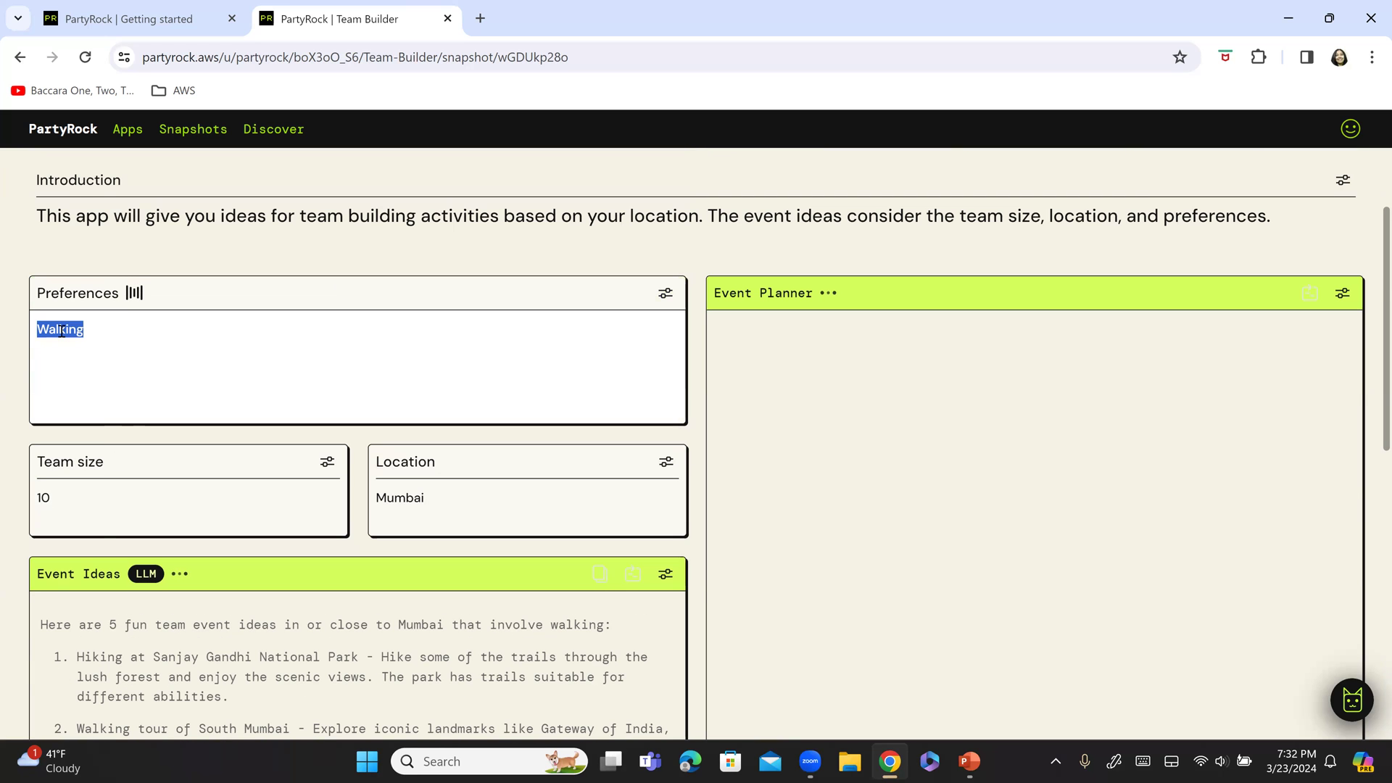
pyautogui.write('Beach')
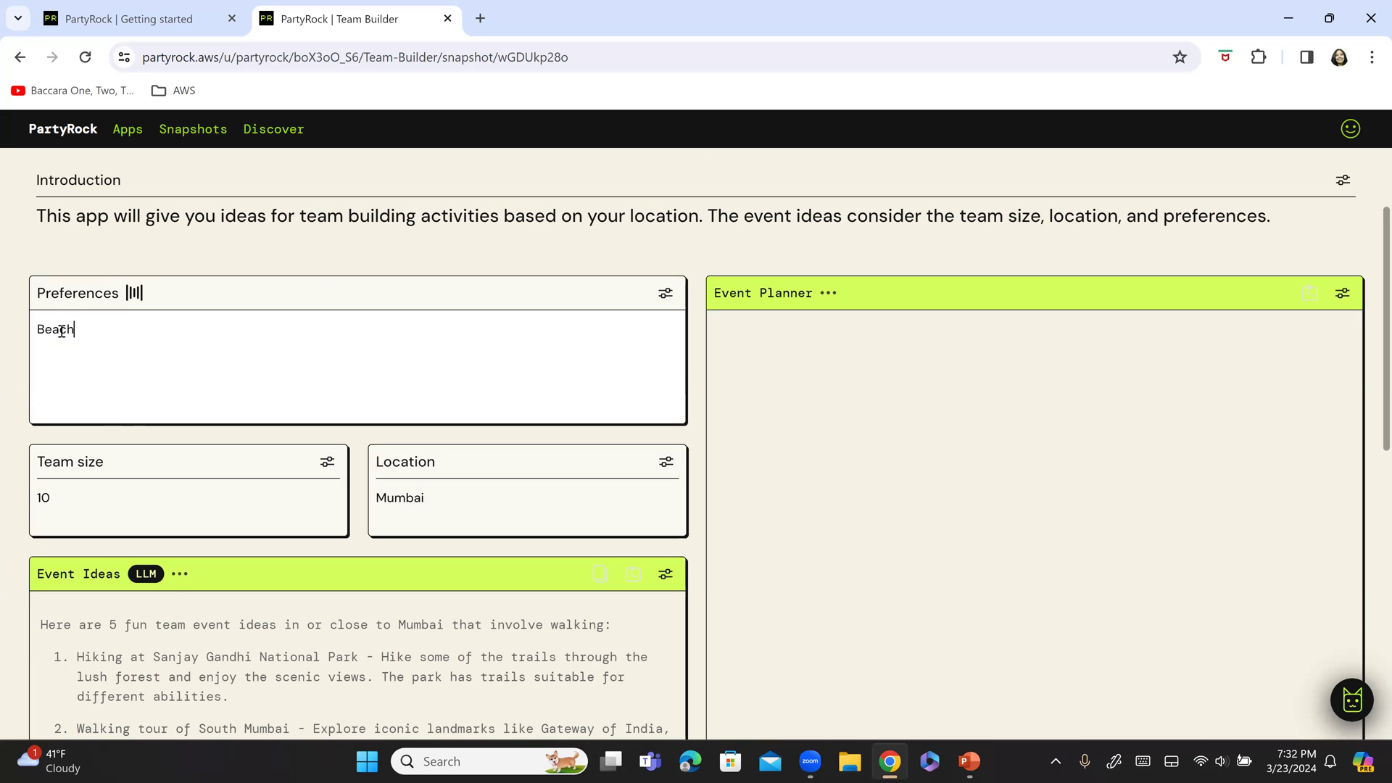
pyautogui.write('es')
# Step: Change the Location from Mumbai to Key West
pyautogui.doubleClick(397, 500)
pyautogui.write('Flo')
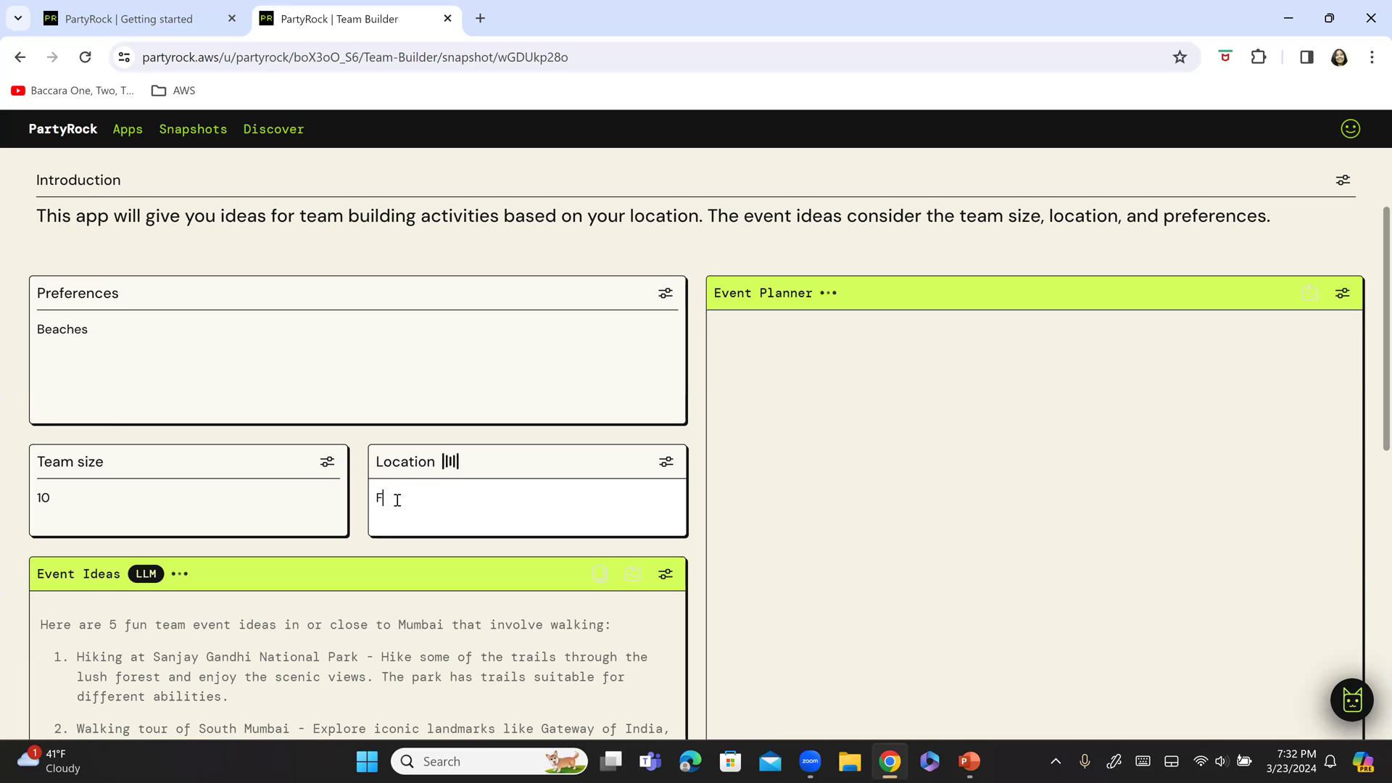
pyautogui.press('BackSpace')
pyautogui.press('BackSpace')
pyautogui.press('BackSpace')
pyautogui.write('Key West')
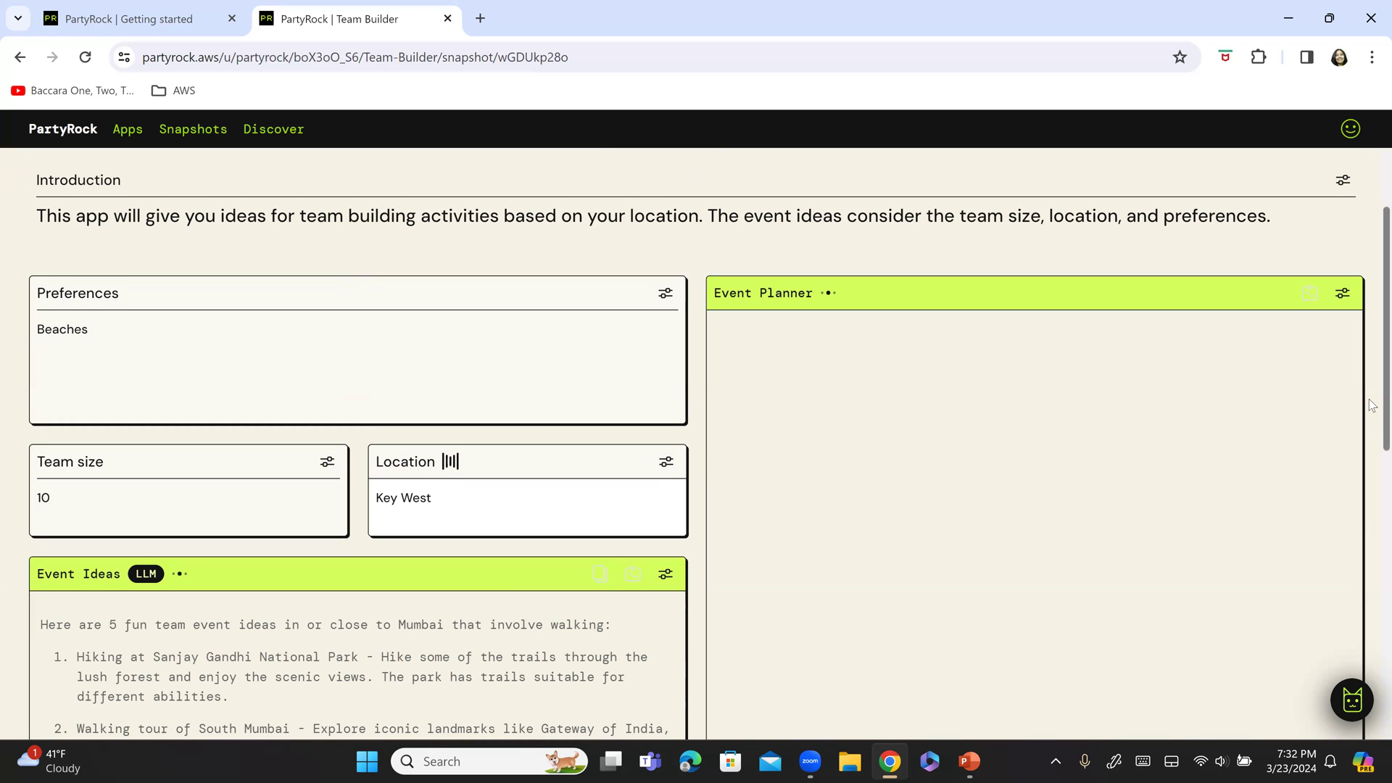
pyautogui.scroll(-1, 1372, 421)
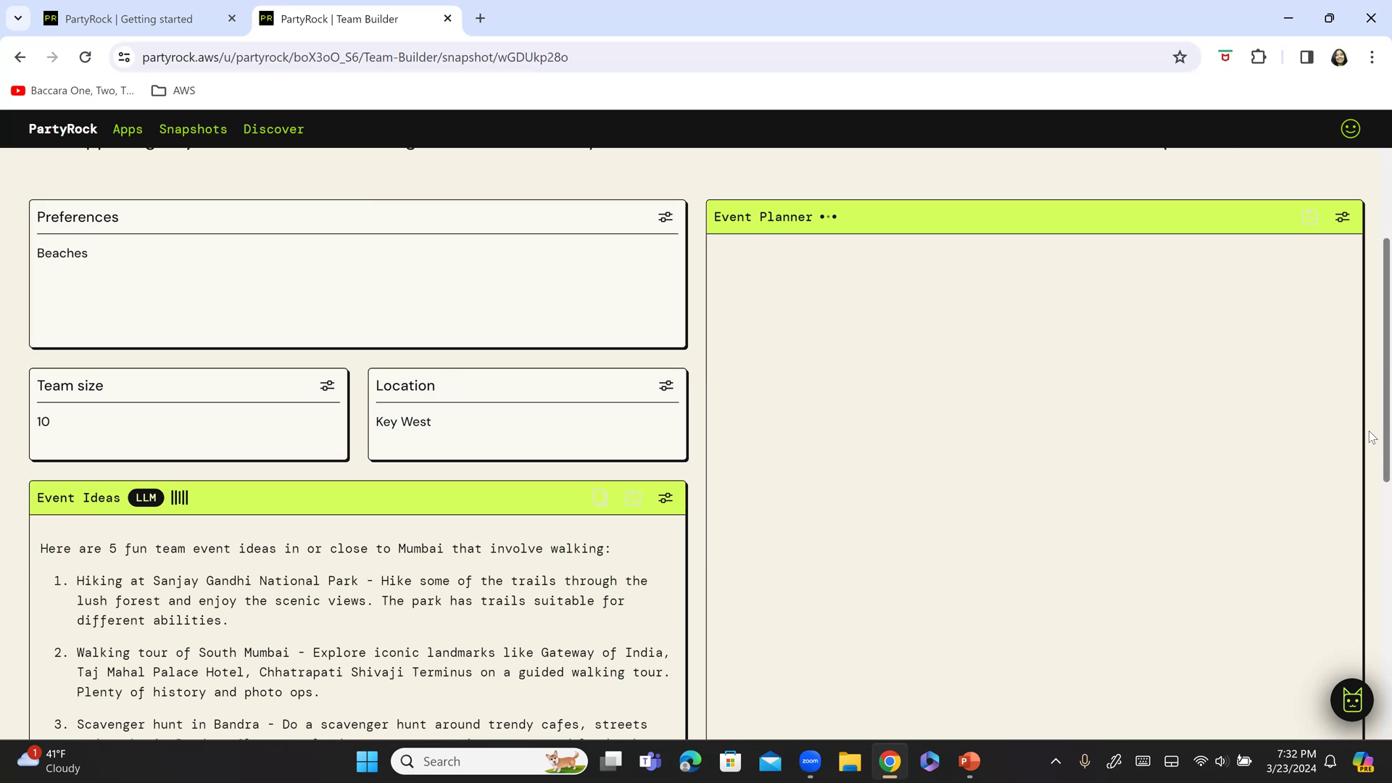
# Step: Read through the five Key West ideas for 10, including sunset sailing, beach volleyball and kayak eco-tours
pyautogui.scroll(-1, 1372, 449)
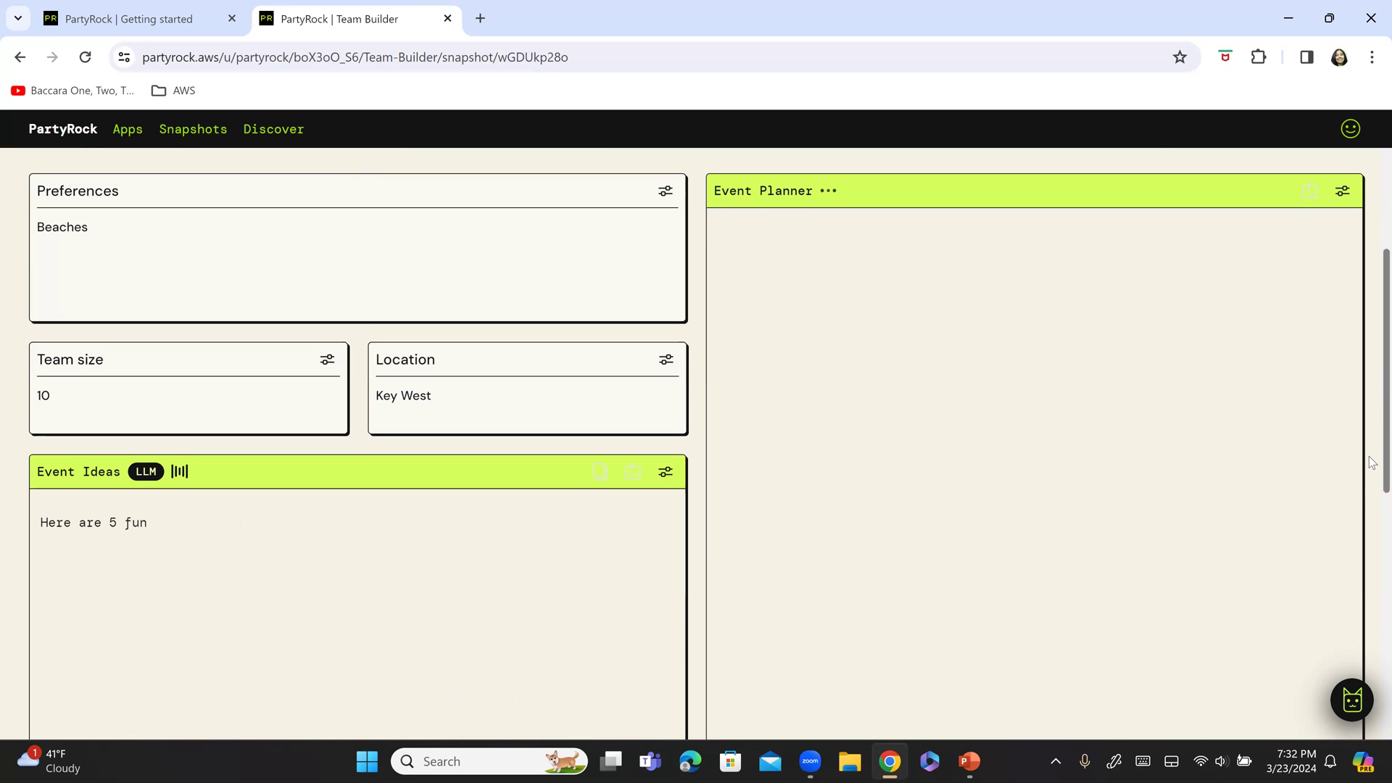
pyautogui.scroll(-1, 392, 605)
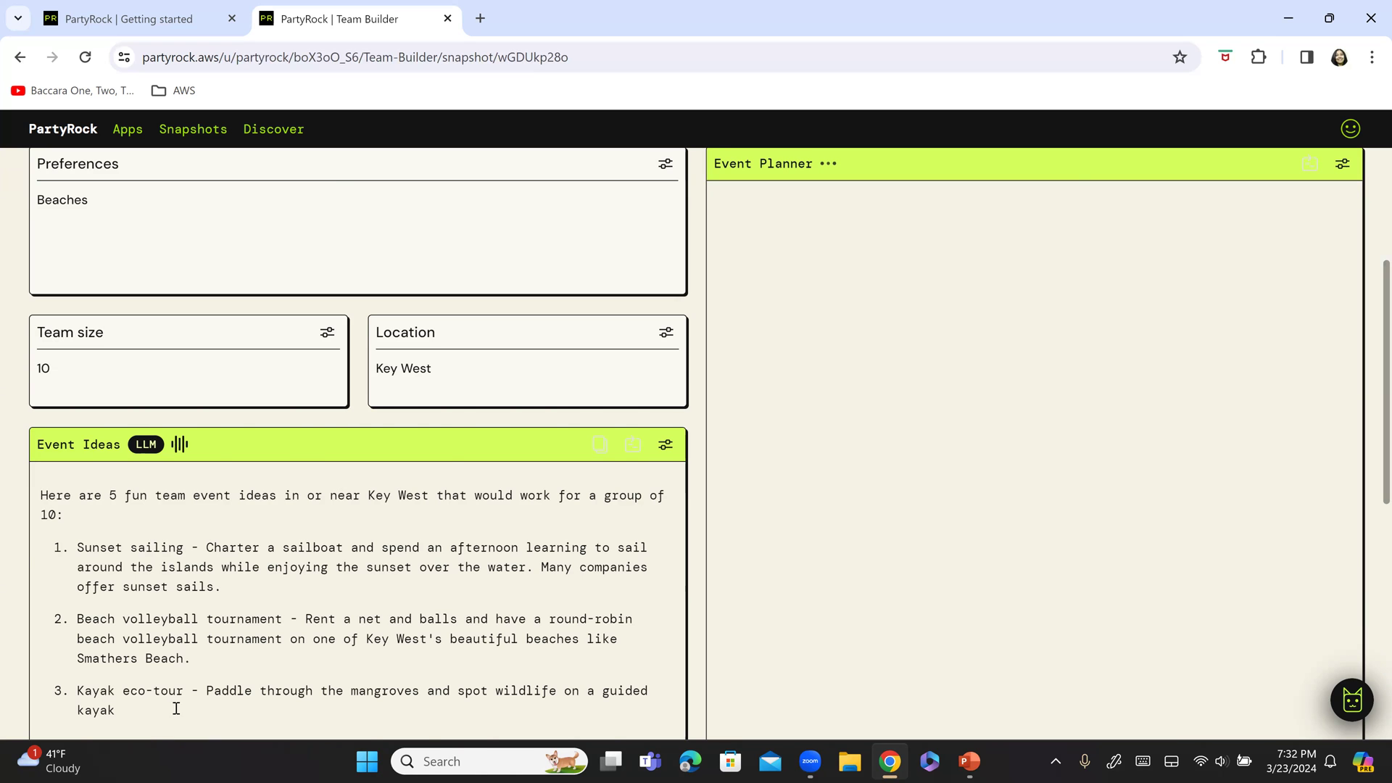
pyautogui.scroll(-1, 174, 703)
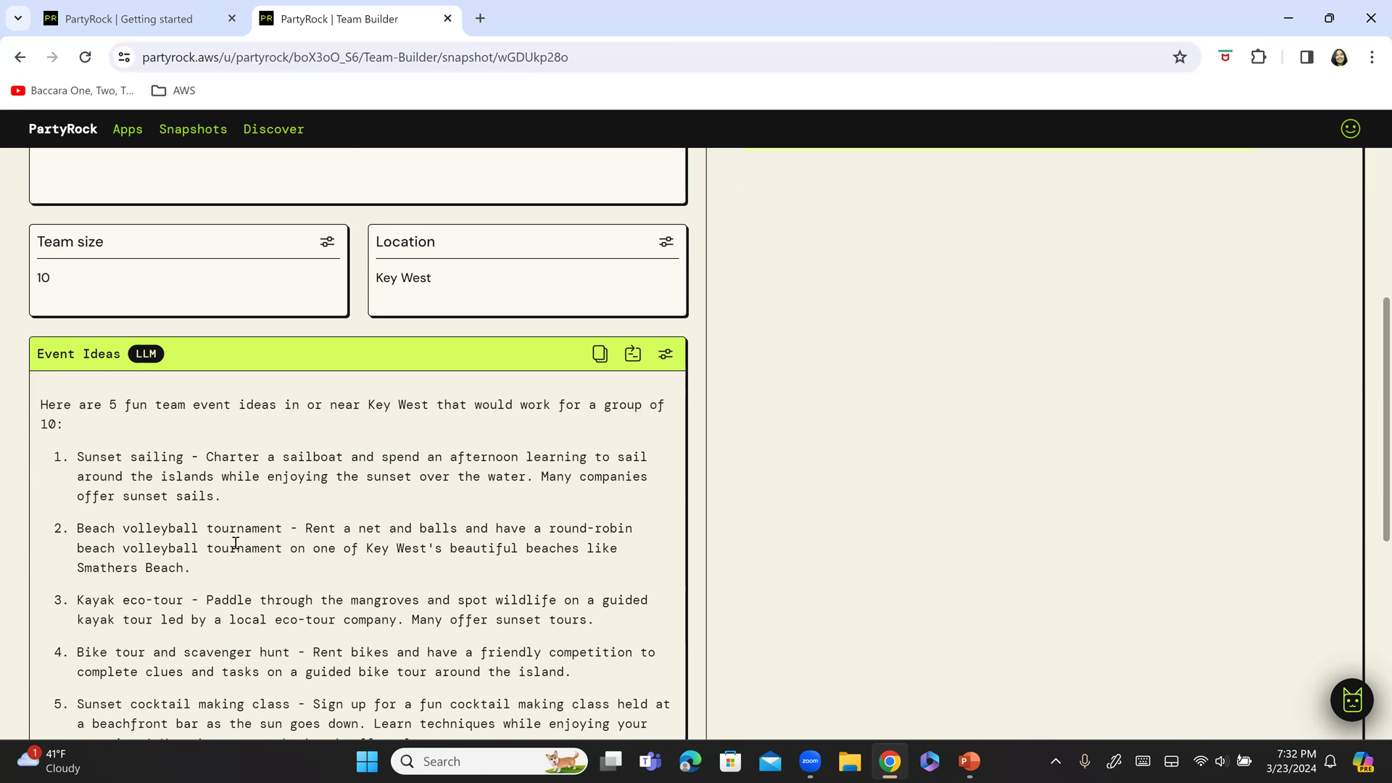
pyautogui.scroll(-1, 235, 551)
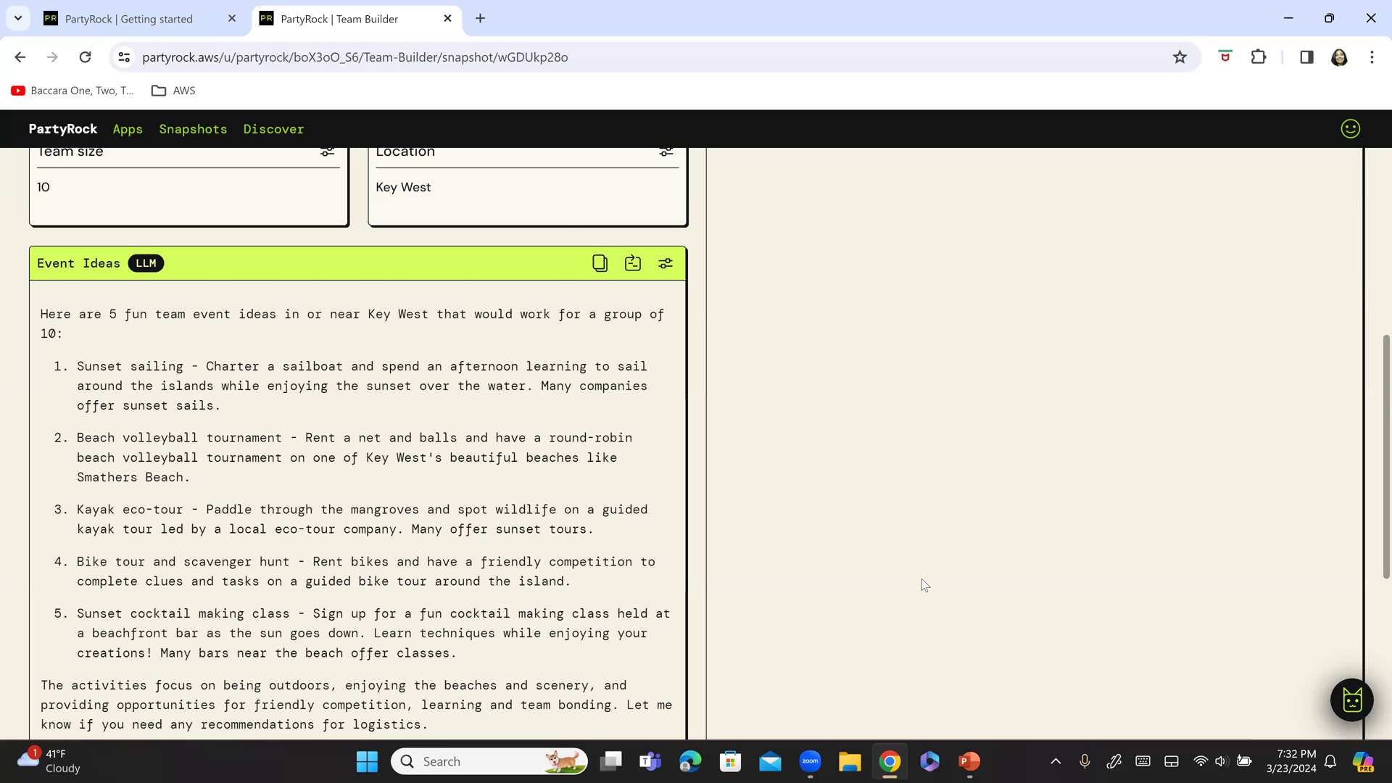
pyautogui.scroll(-6, 922, 580)
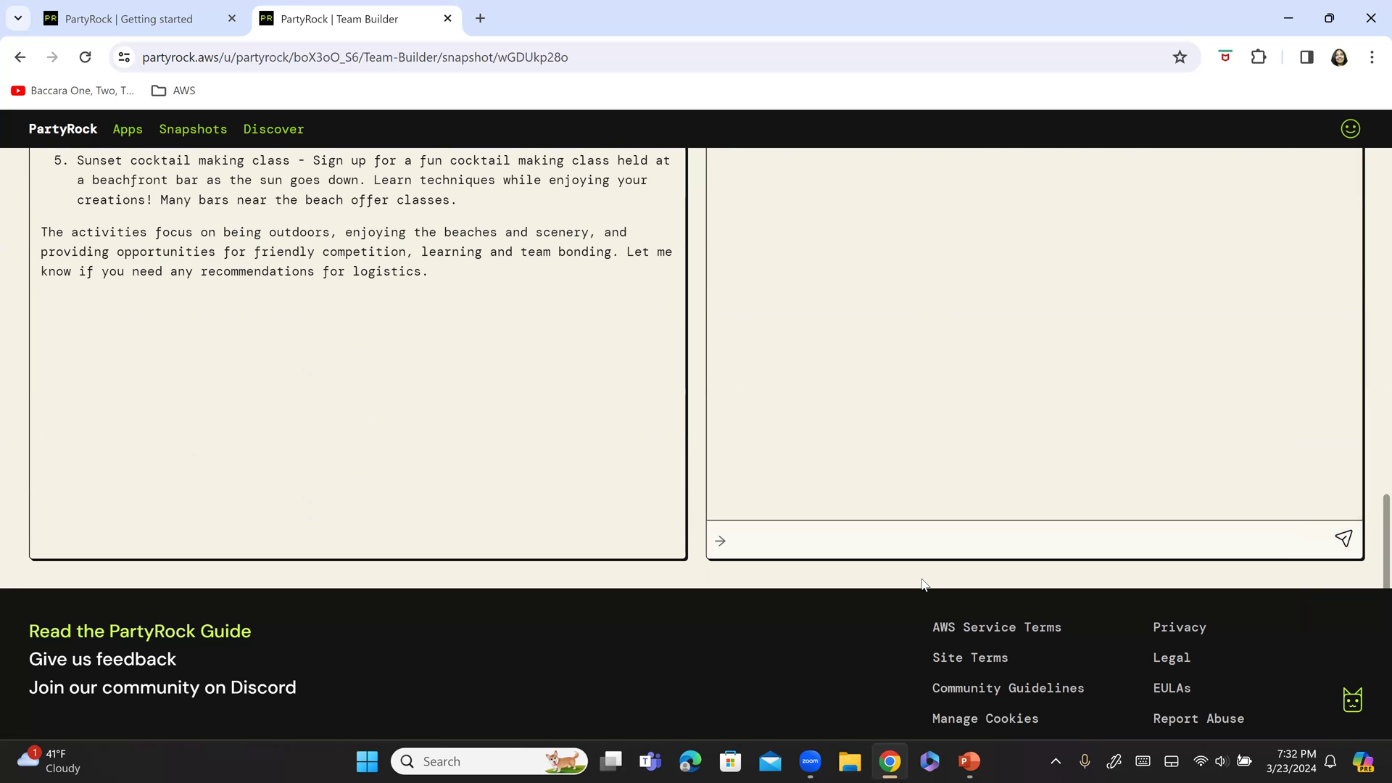
pyautogui.scroll(7, 923, 584)
pyautogui.scroll(3, 798, 344)
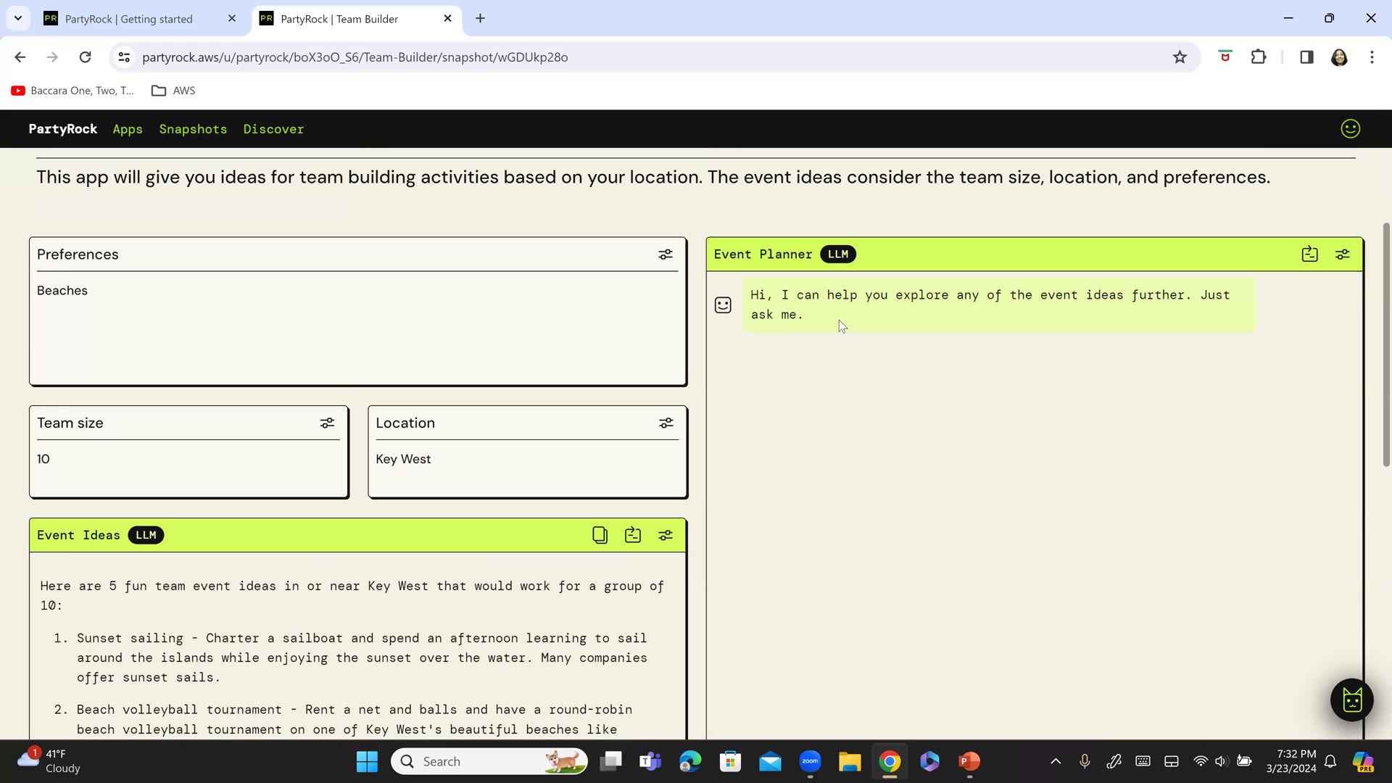
# Step: Paste the 'Beach volleyball tournament' idea into the Event Planner chat and send it
pyautogui.scroll(-3, 508, 464)
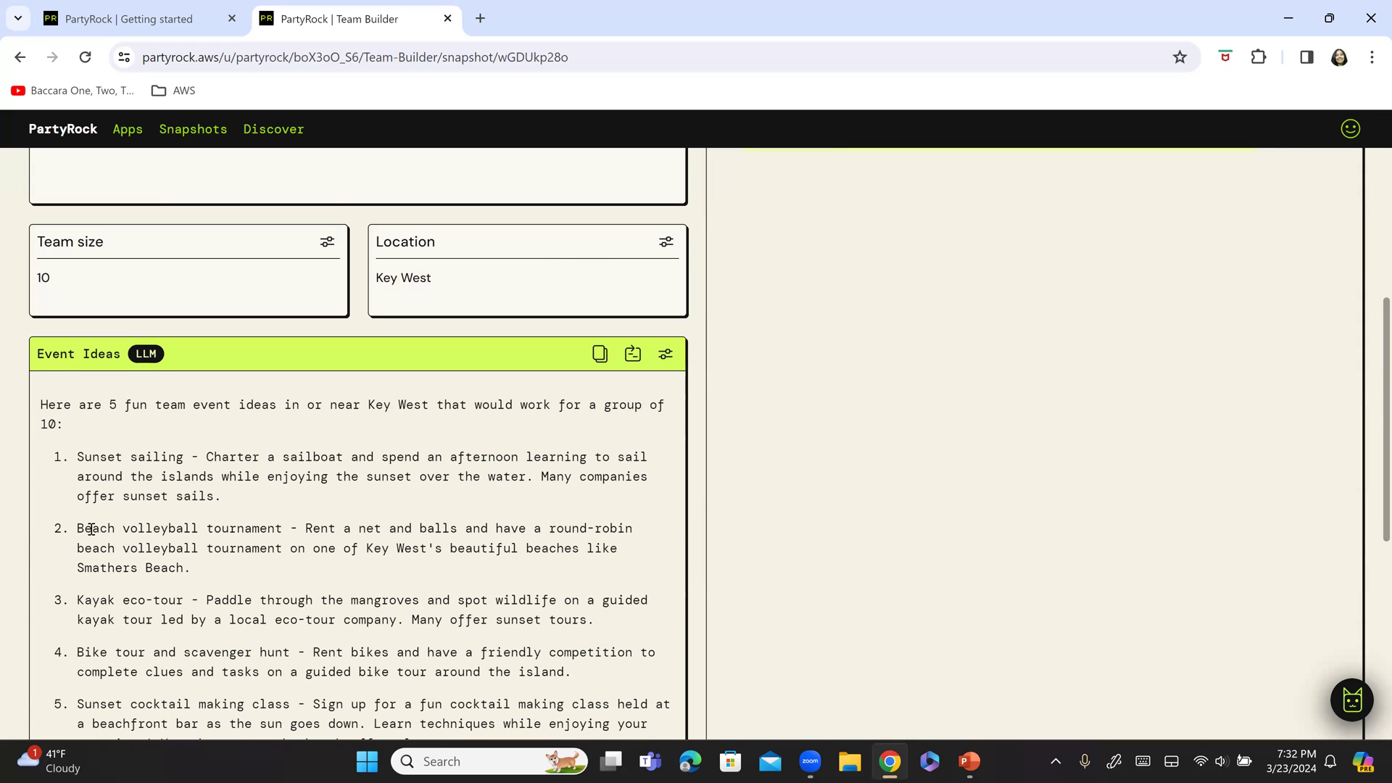
pyautogui.moveTo(78, 528); pyautogui.dragTo(285, 525)
pyautogui.hotkey('ctrl', 'c')
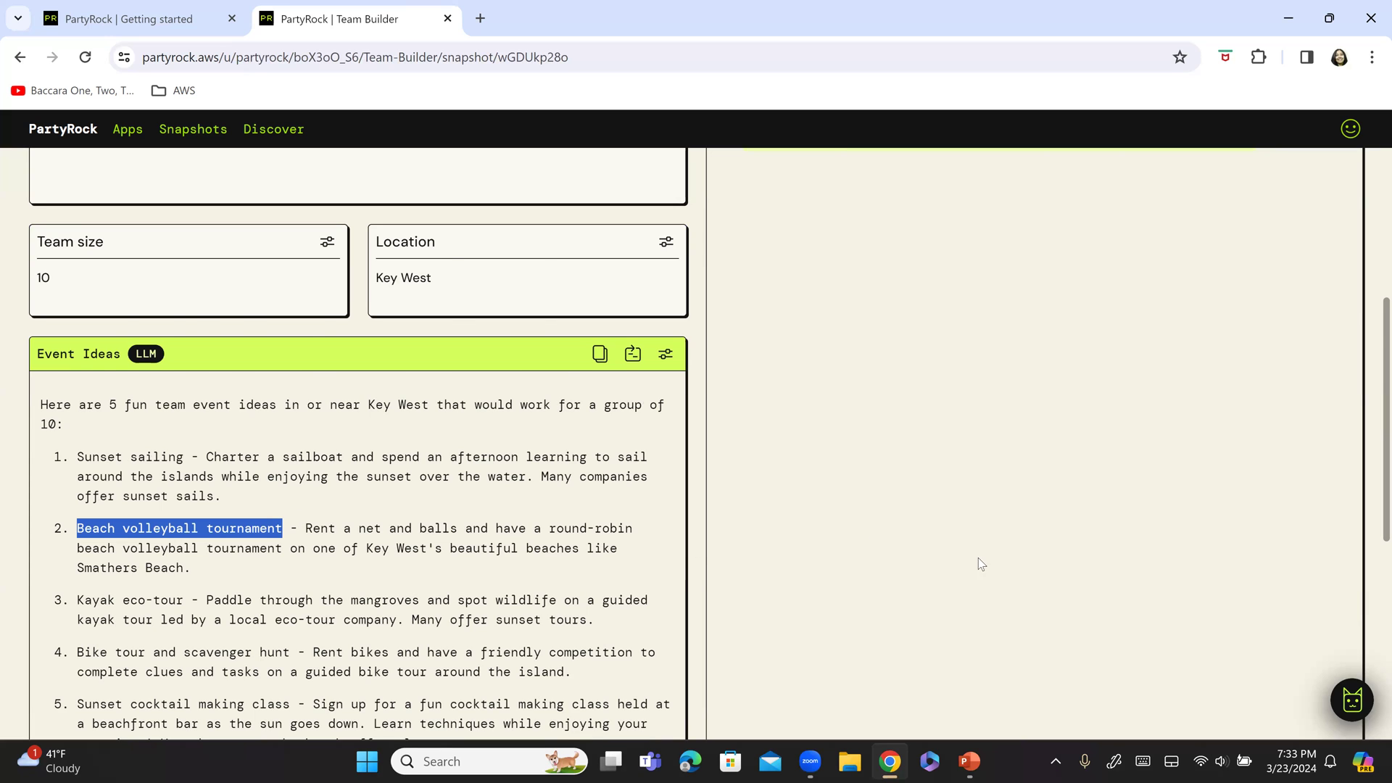
pyautogui.scroll(-5, 981, 564)
pyautogui.click(802, 718)
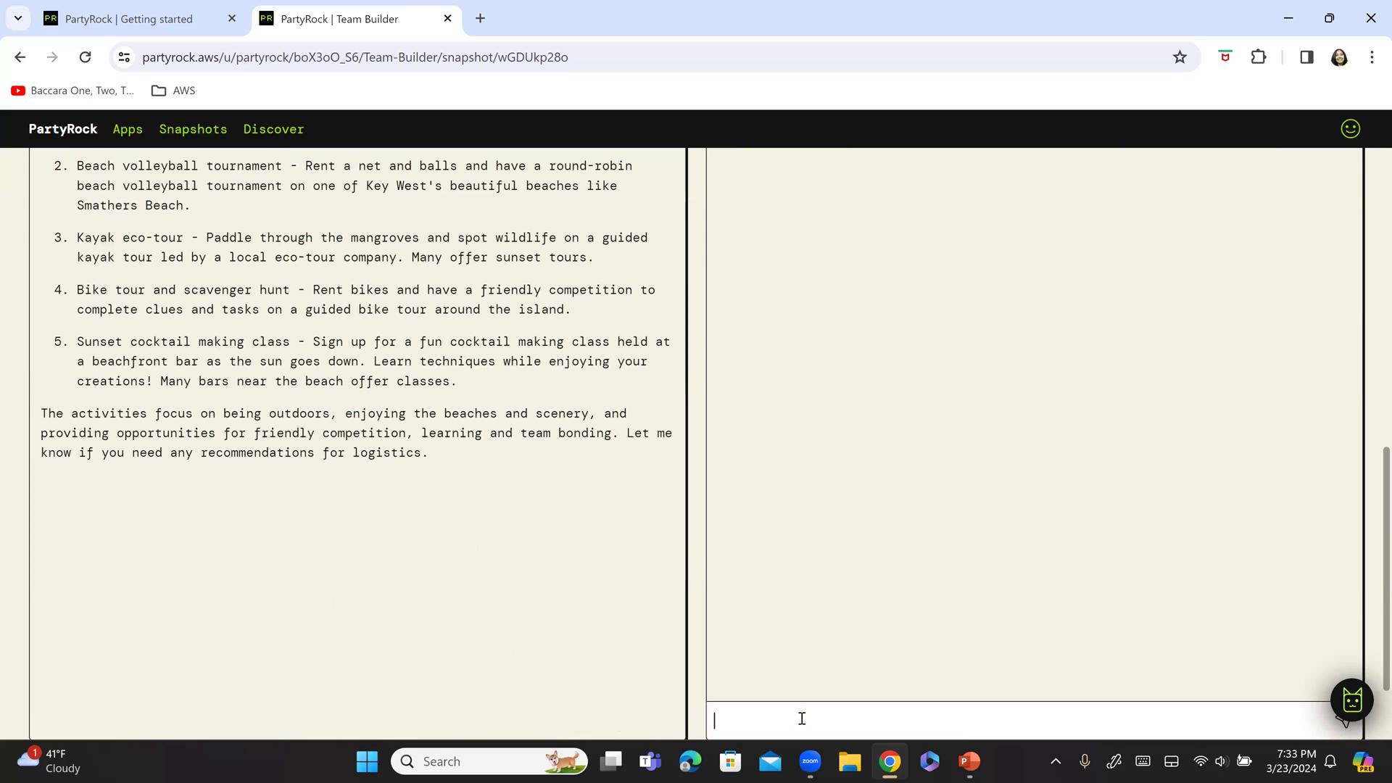
pyautogui.hotkey('ctrl', 'v')
pyautogui.press('Return')
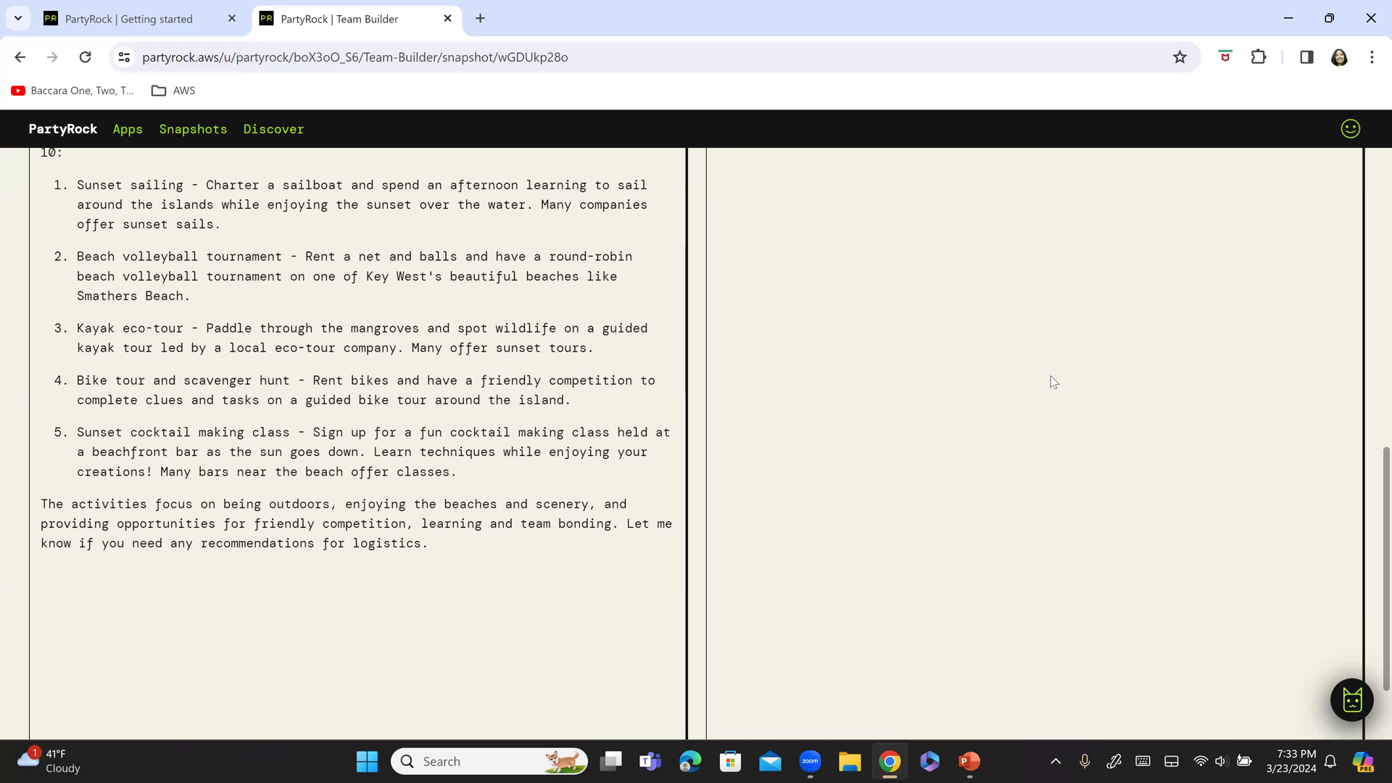
# Step: Read the reply's tips on location, equipment, format, schedule, rules and prizes
pyautogui.scroll(4, 1041, 394)
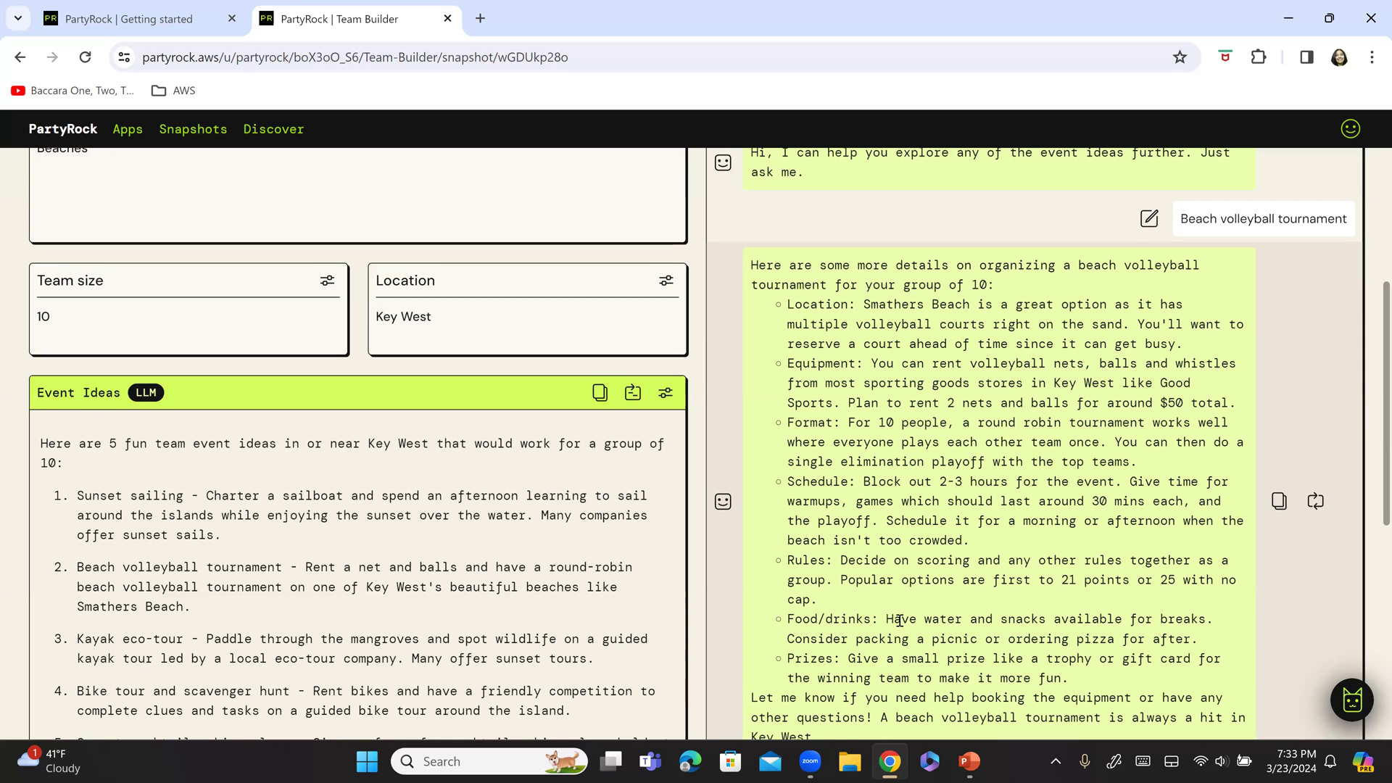
pyautogui.scroll(-1, 899, 621)
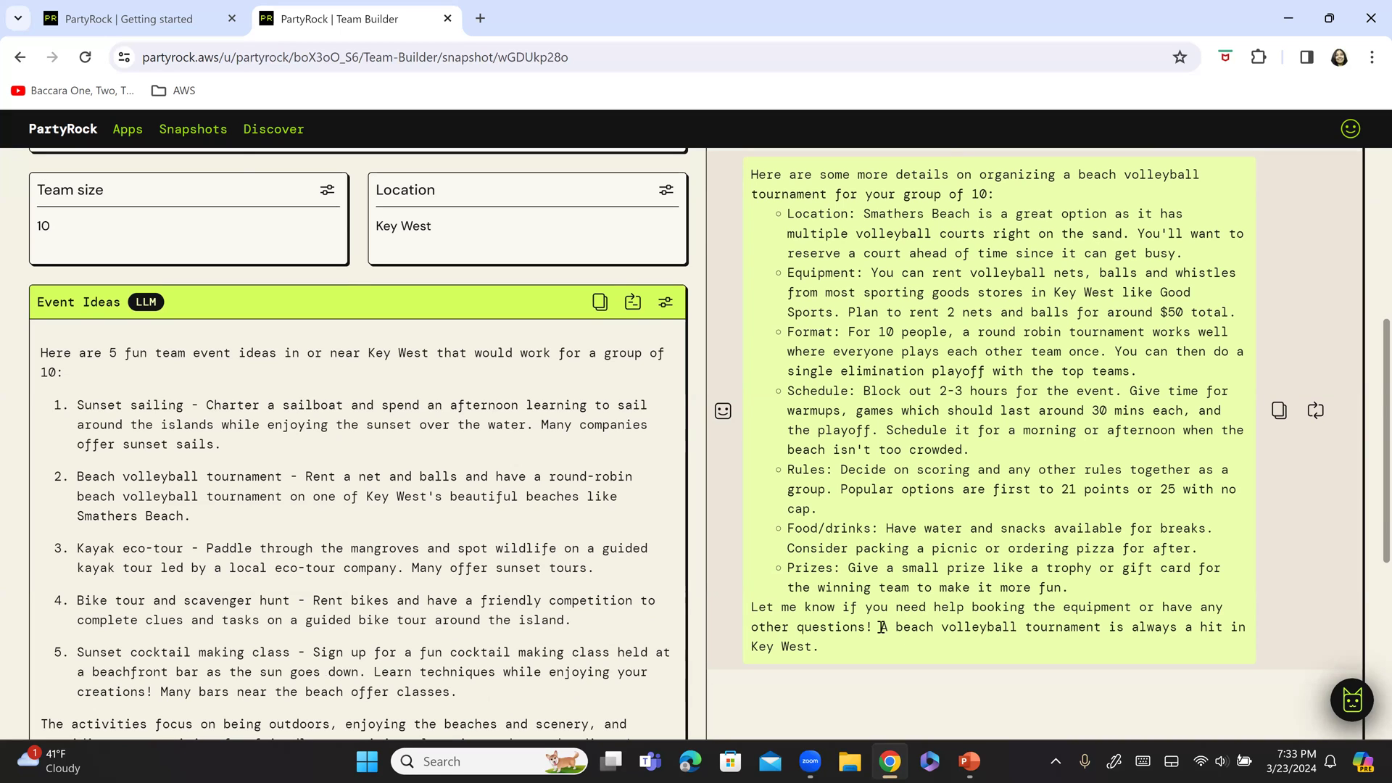
pyautogui.moveTo(881, 628); pyautogui.dragTo(917, 642)
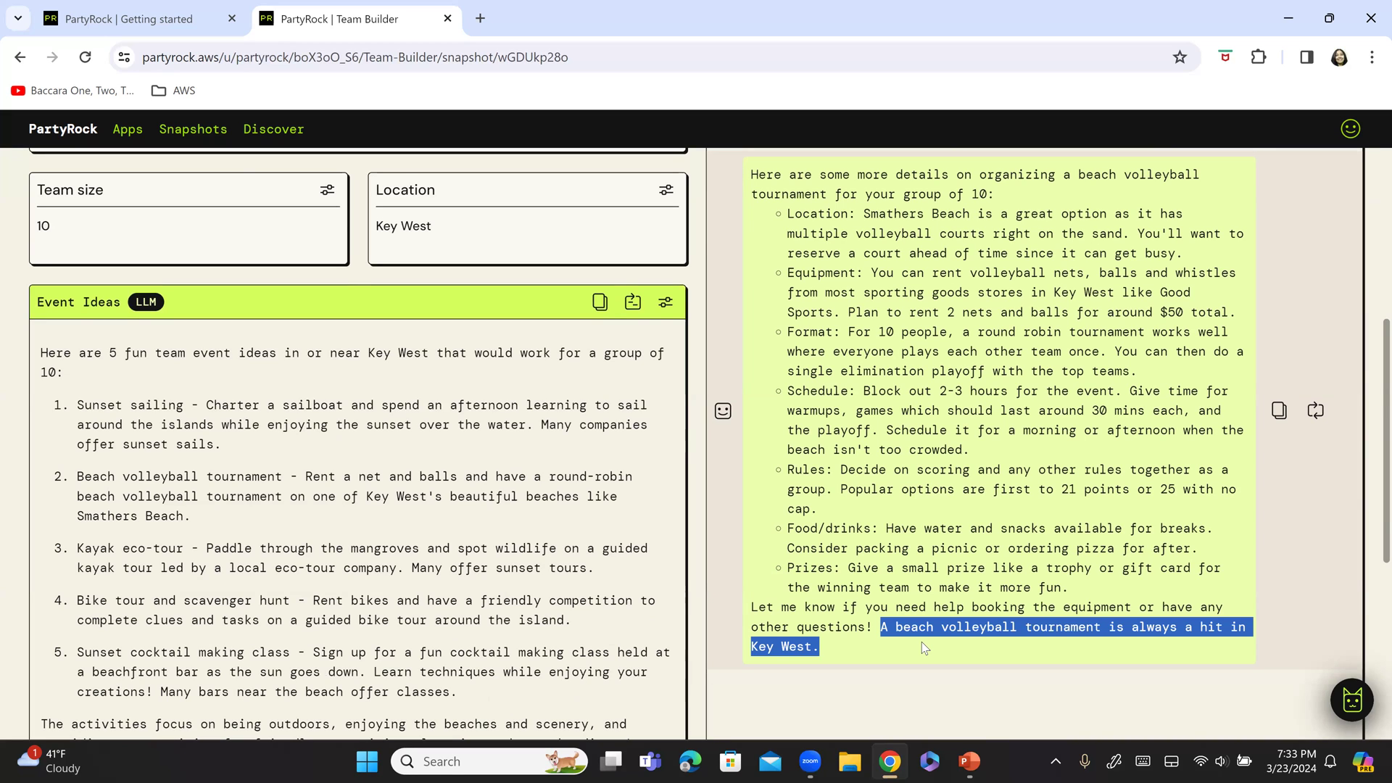